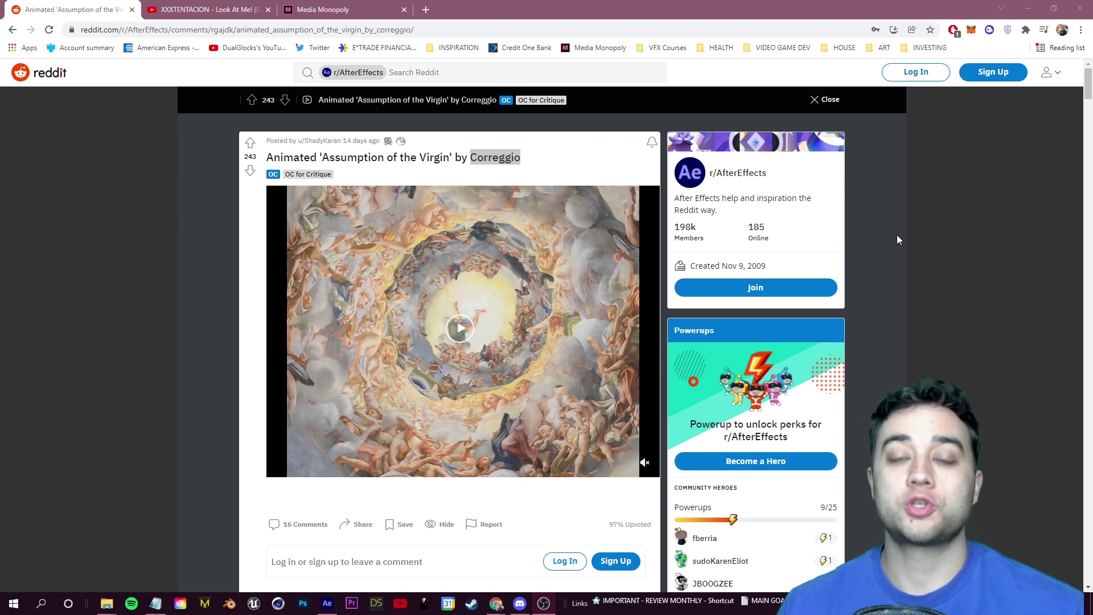
Play the animated 'Assumption of the Virgin' reference video in the Reddit post and pause it.
click(459, 331)
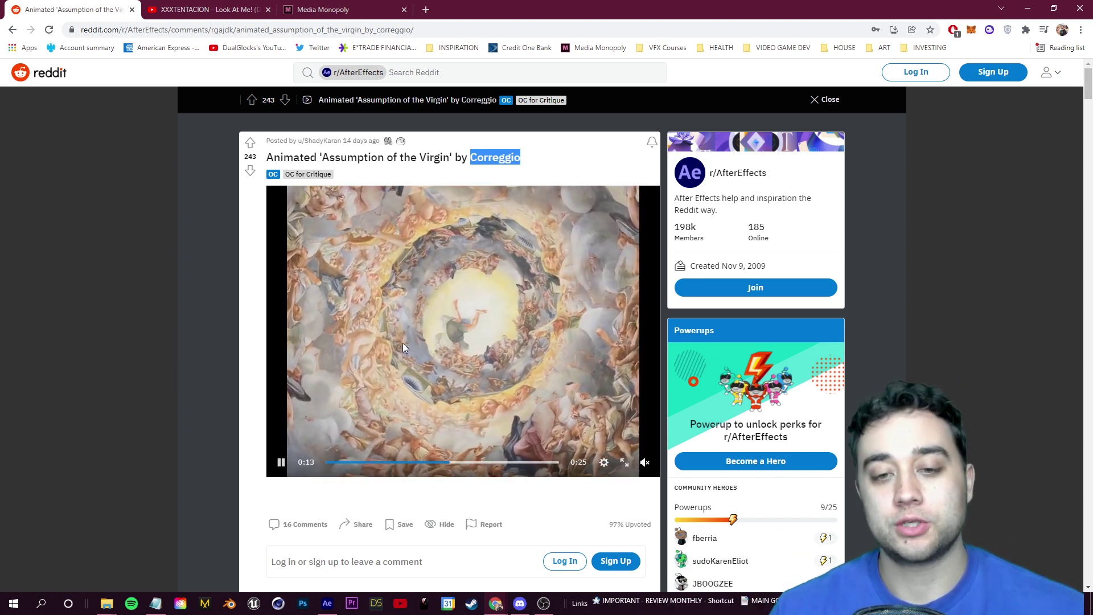
click(365, 329)
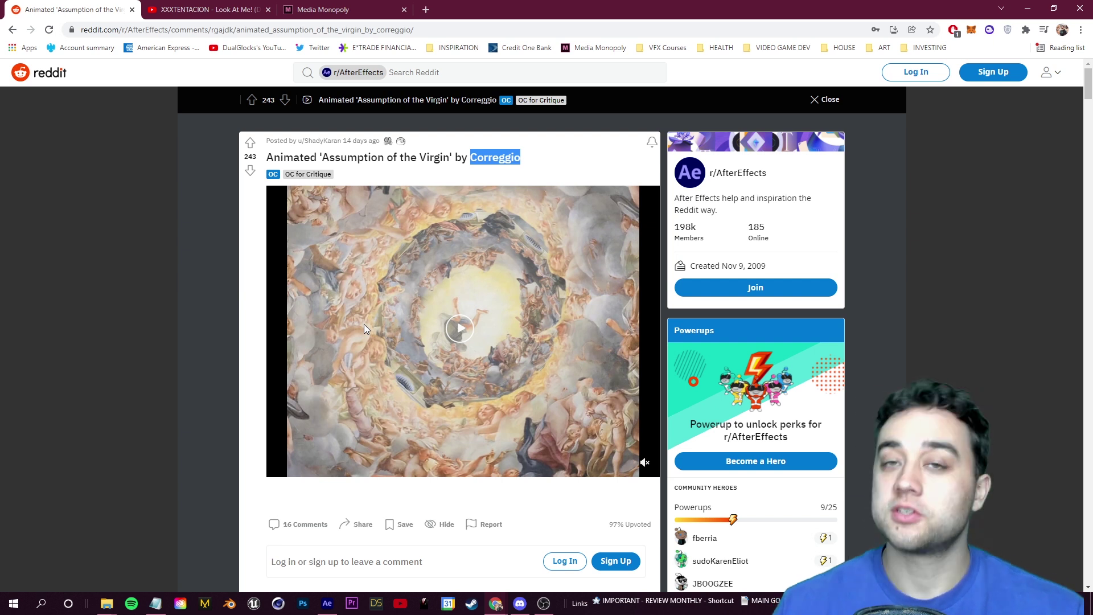
Review the animated painting scene around 0:32 in the YouTube music video "XXXTENTACION - Look At Me!".
click(210, 9)
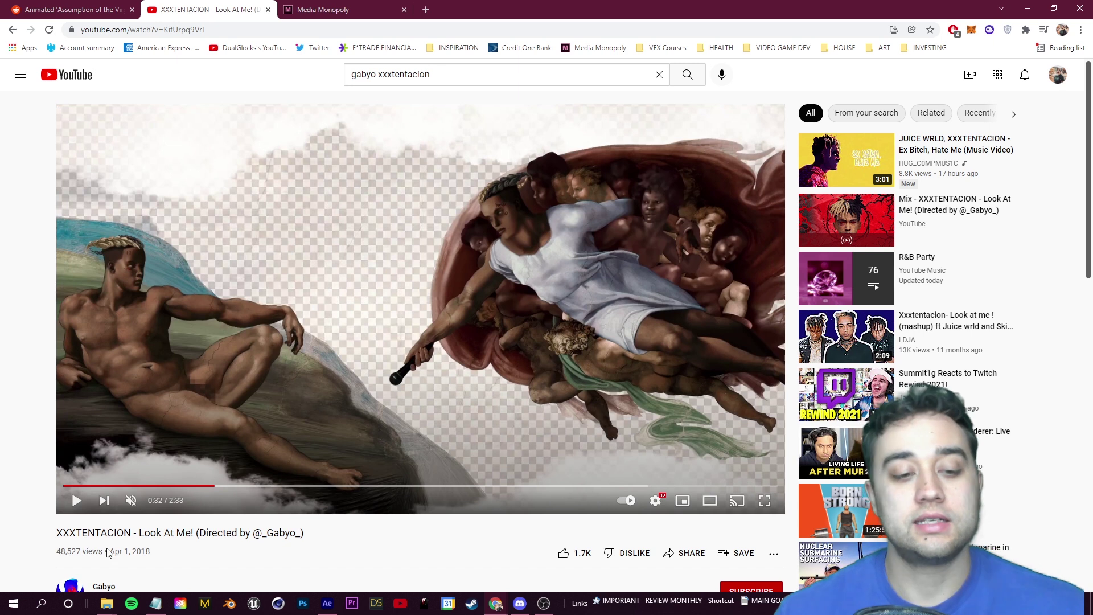
scroll(108, 552, down, 3)
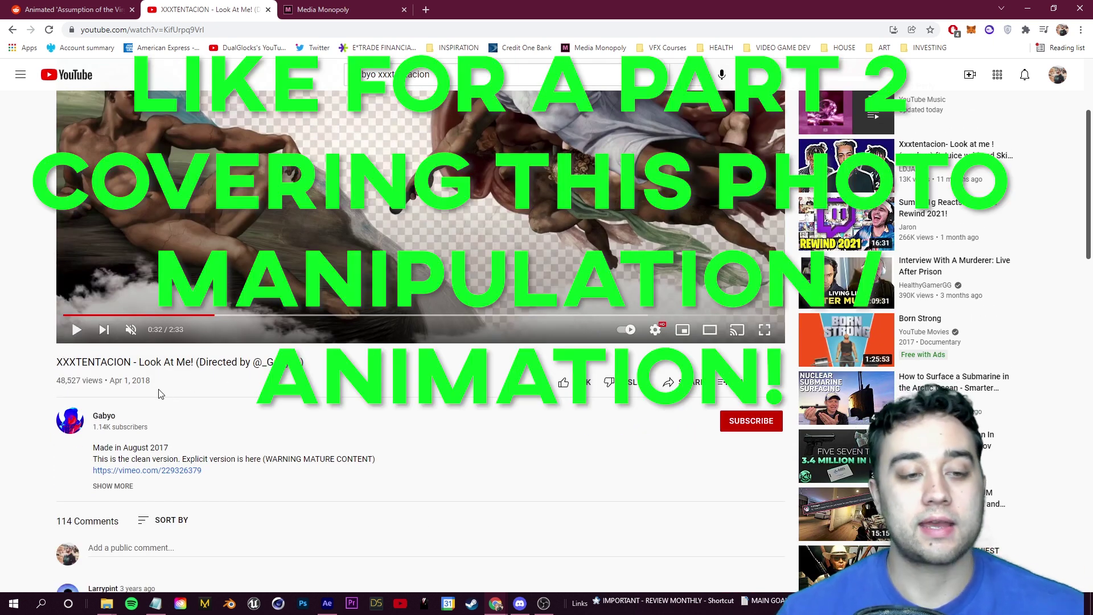
scroll(234, 562, up, 3)
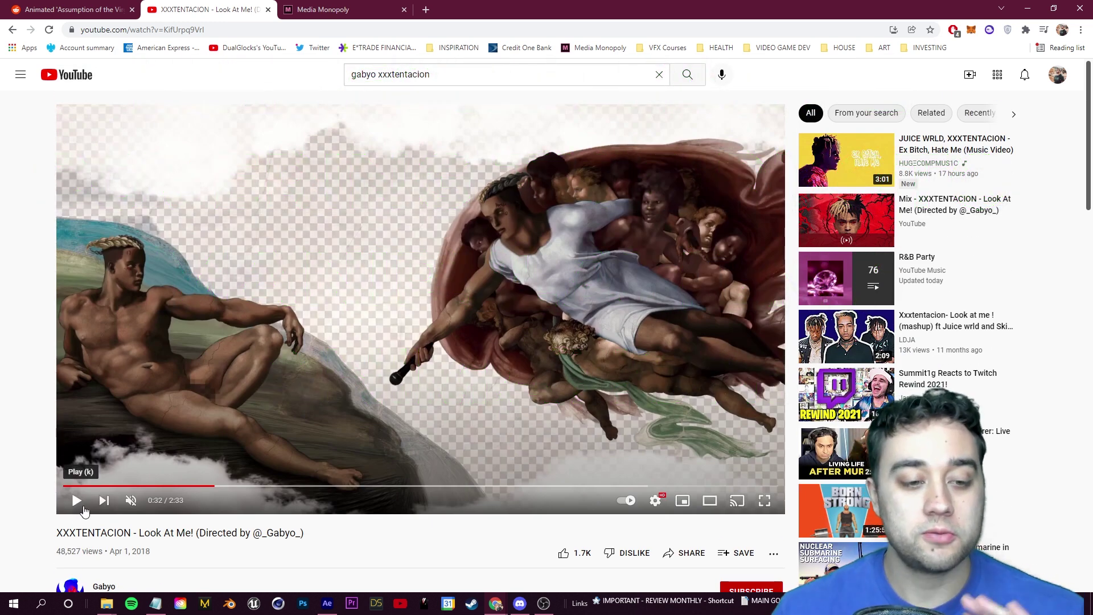
click(78, 507)
click(77, 507)
click(80, 511)
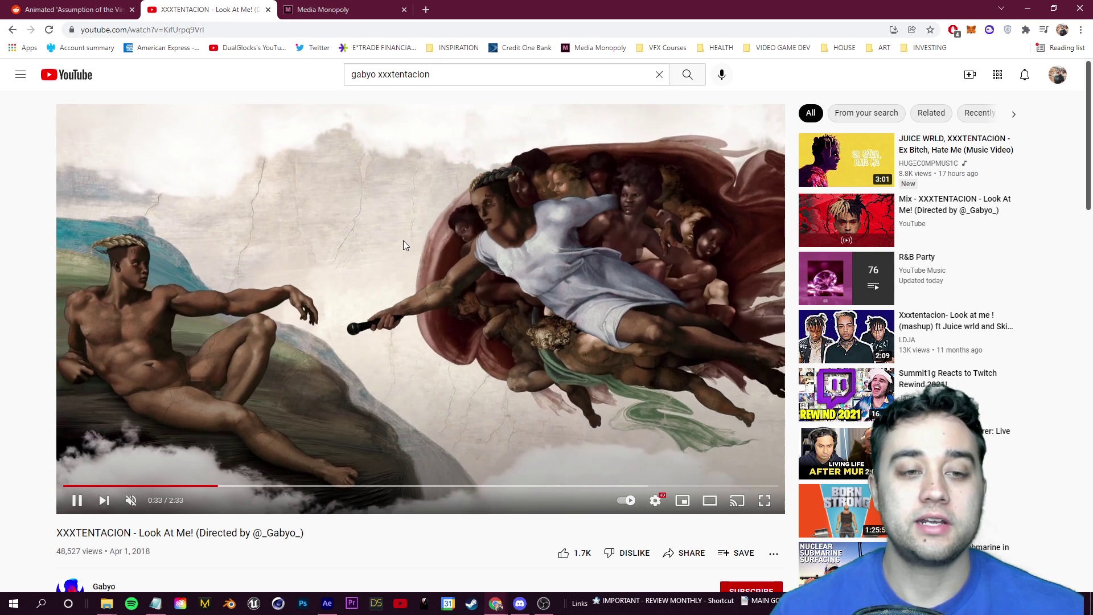
click(432, 257)
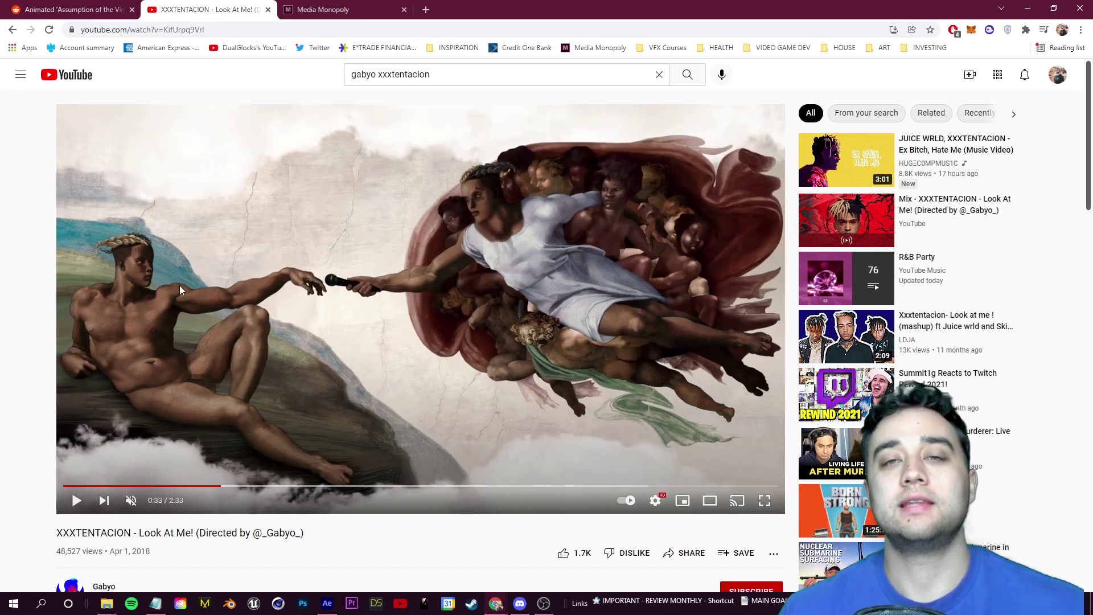
click(316, 280)
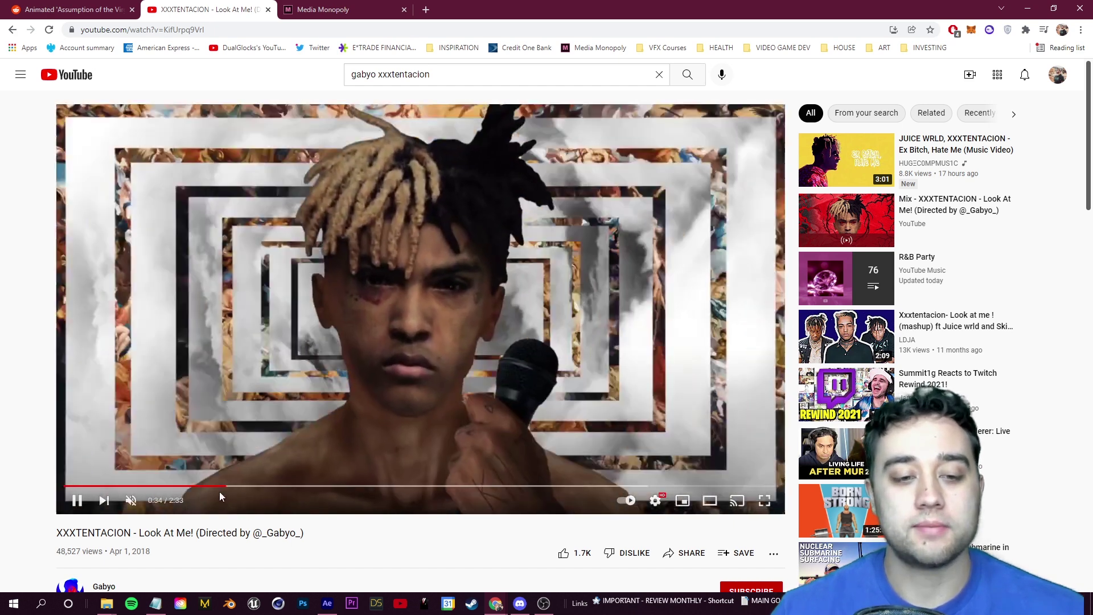
Skip ahead through the music video to 1:20, play the rotating skeleton sequence and pause on the metallic head shot.
click(216, 486)
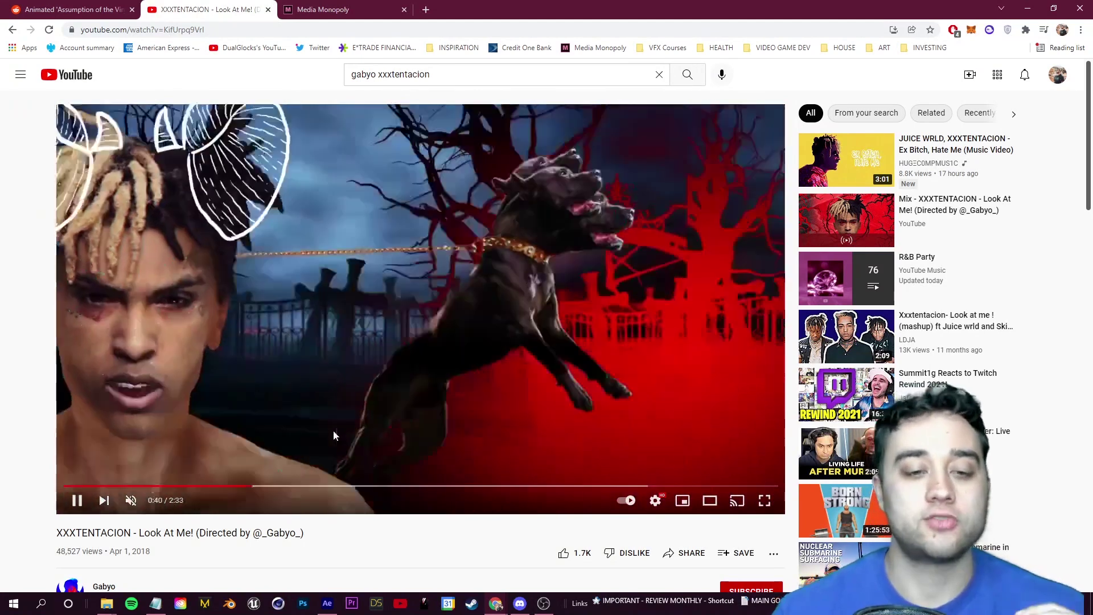
click(284, 480)
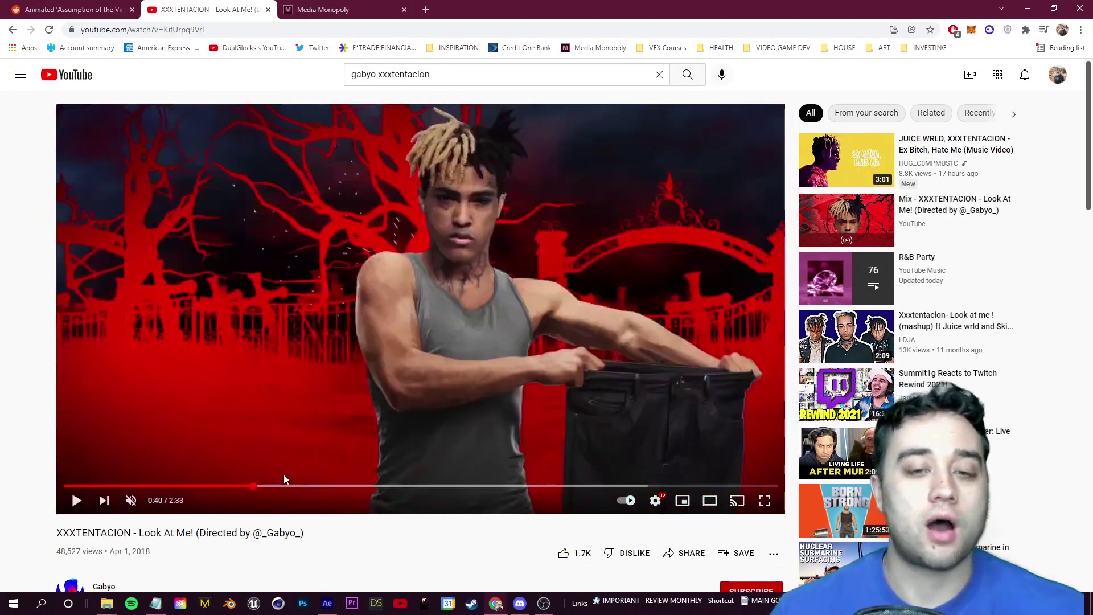
click(442, 486)
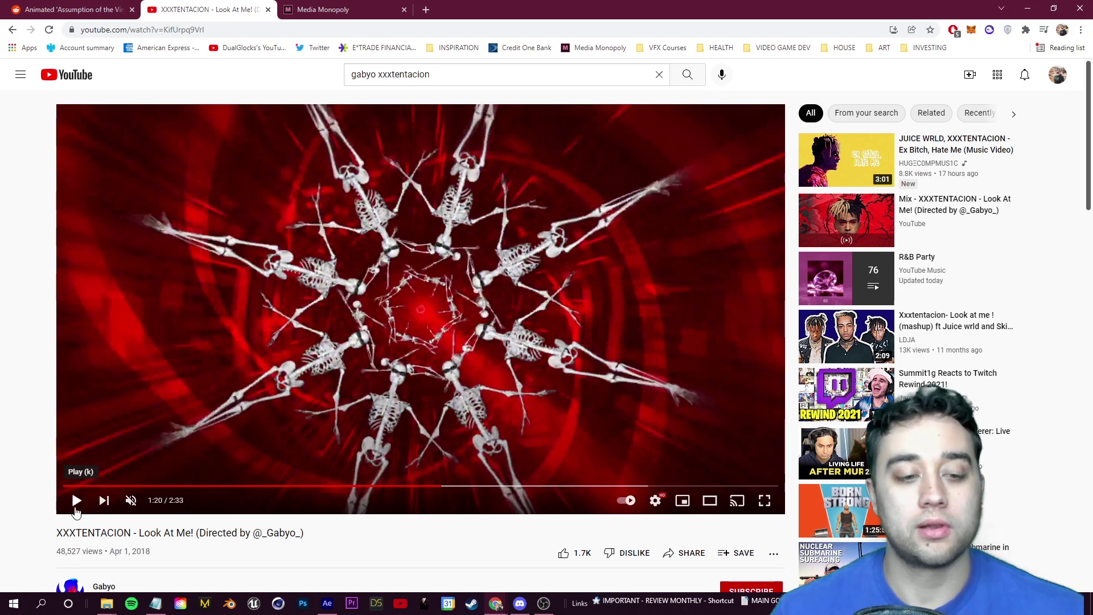
click(75, 508)
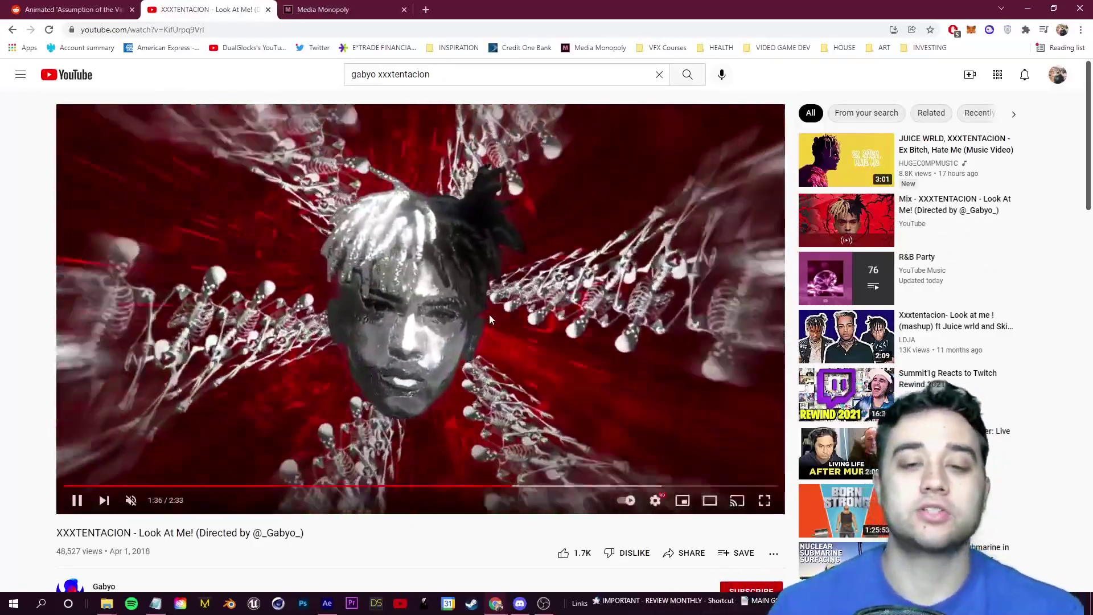
click(474, 317)
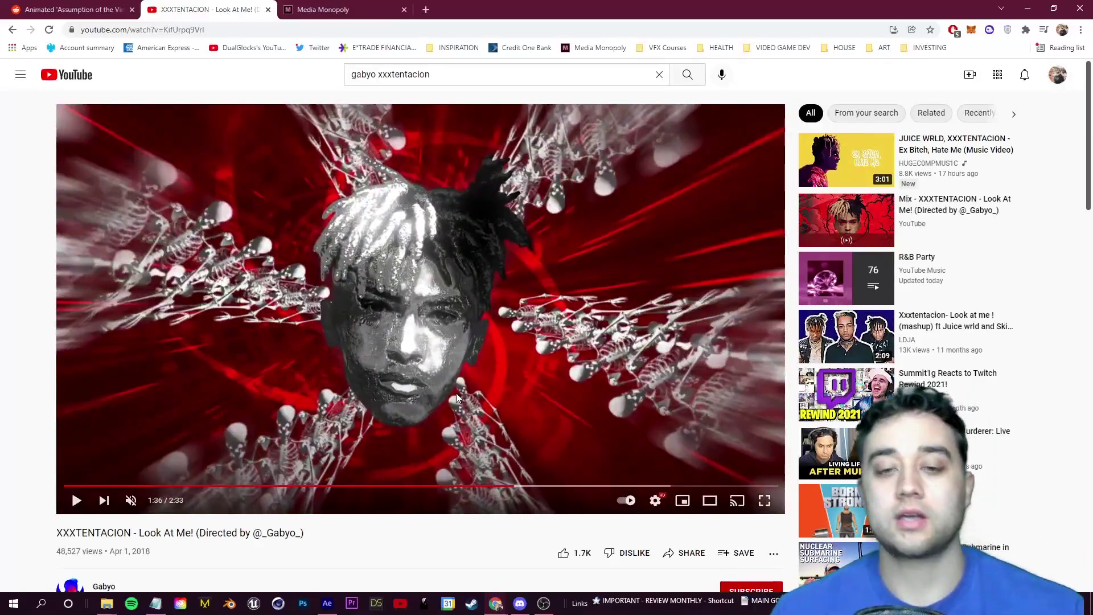
Switch to After Effects and preview the finished Cupola-del-Correggio 2 animation by scrubbing along its timeline.
key(alt+Tab)
drag(356, 467, 412, 497)
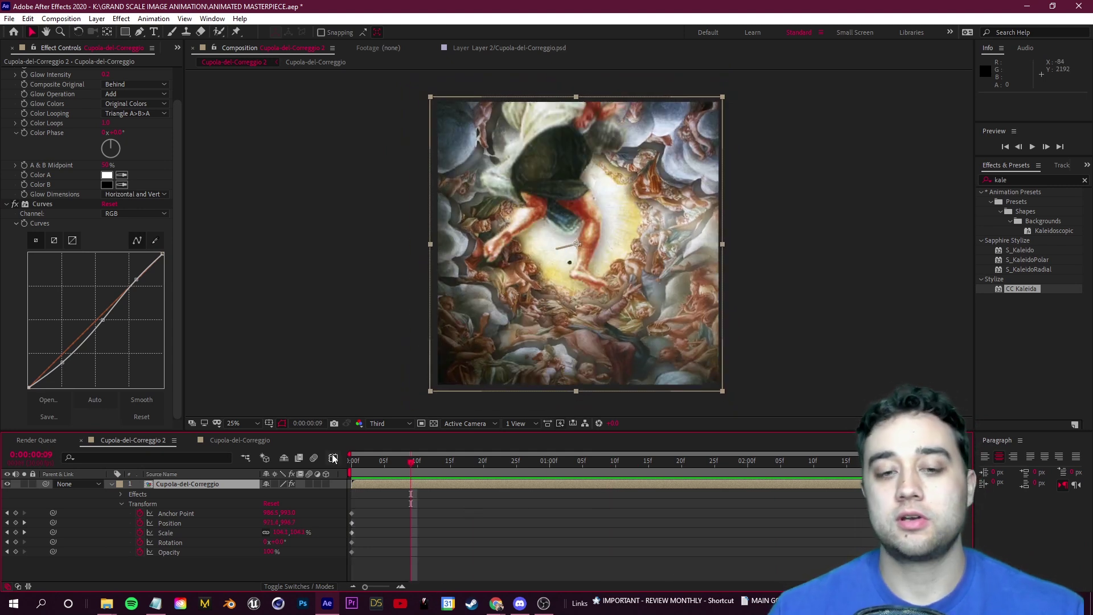
drag(400, 467, 609, 477)
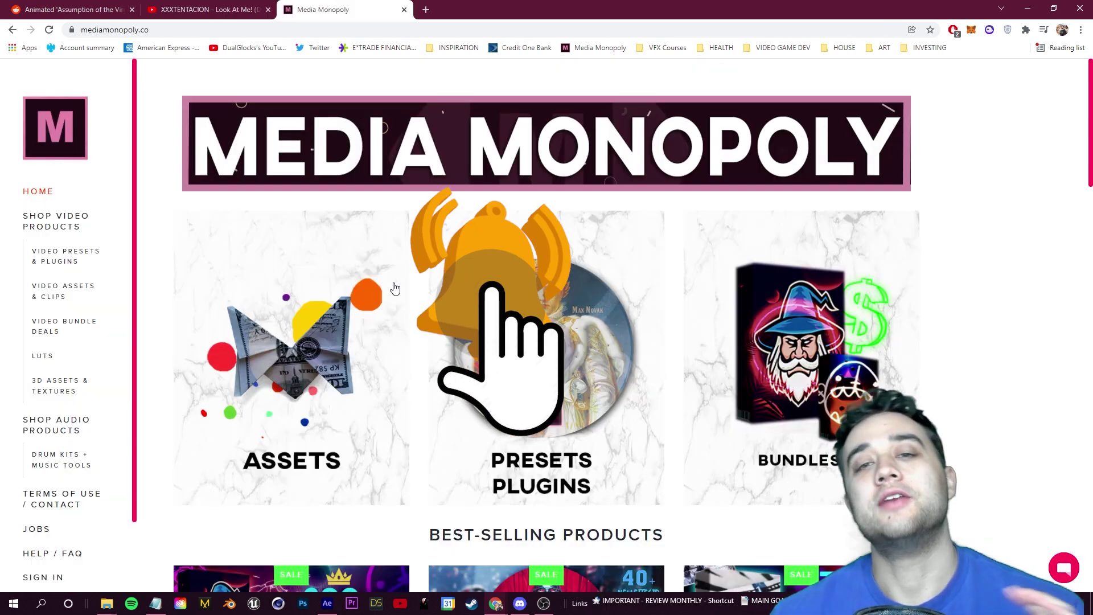
Look over the product categories, best-sellers and bundle deals on the Media Monopoly home page.
scroll(443, 403, down, 4)
scroll(443, 403, up, 4)
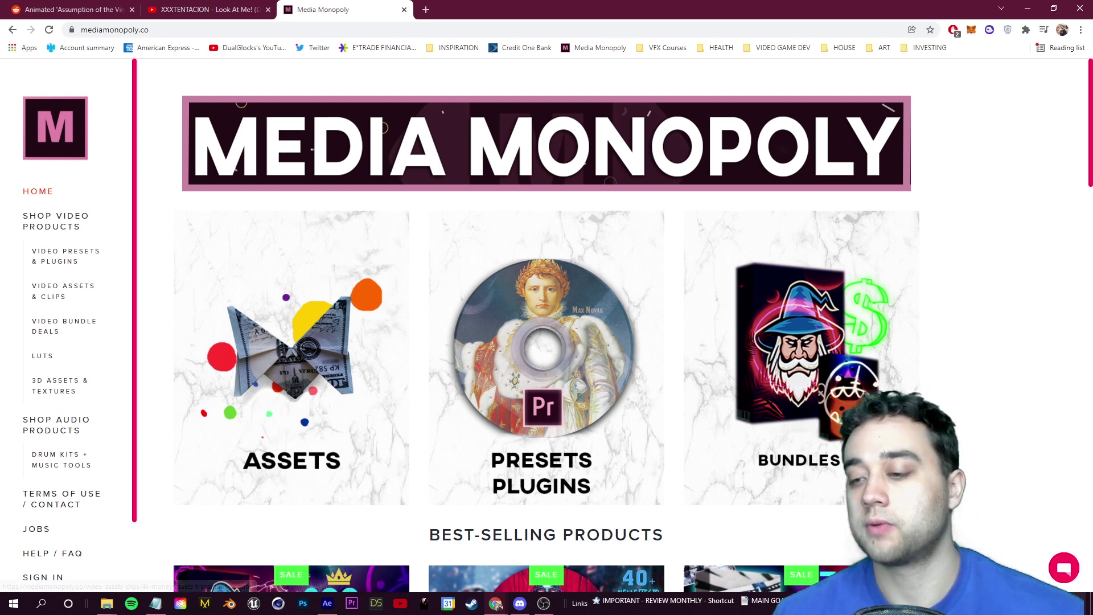
click(1053, 603)
click(871, 535)
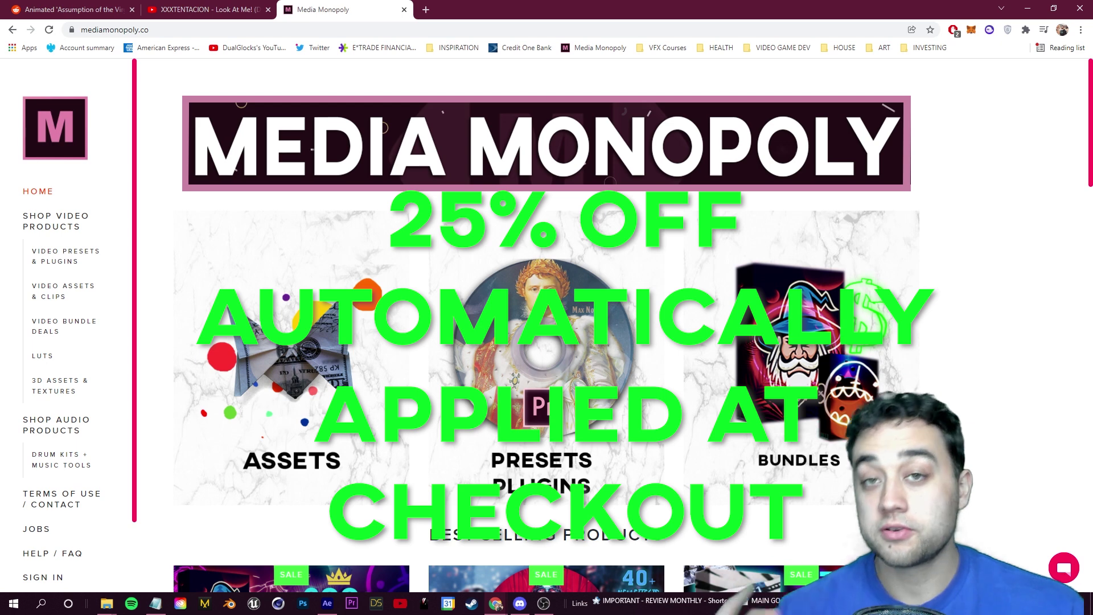
scroll(609, 418, down, 12)
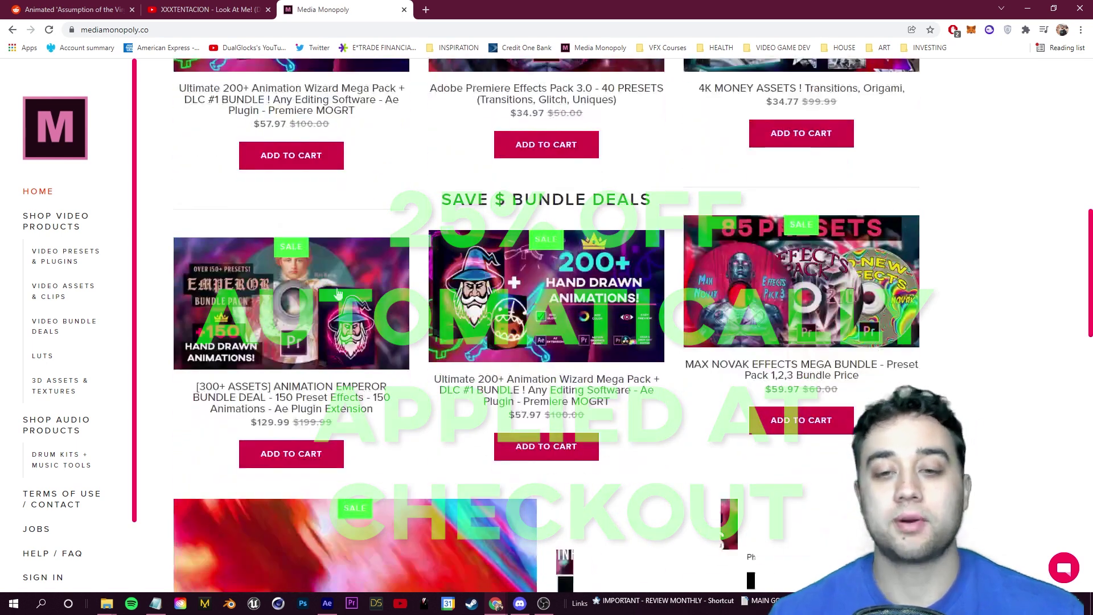
scroll(608, 418, up, 12)
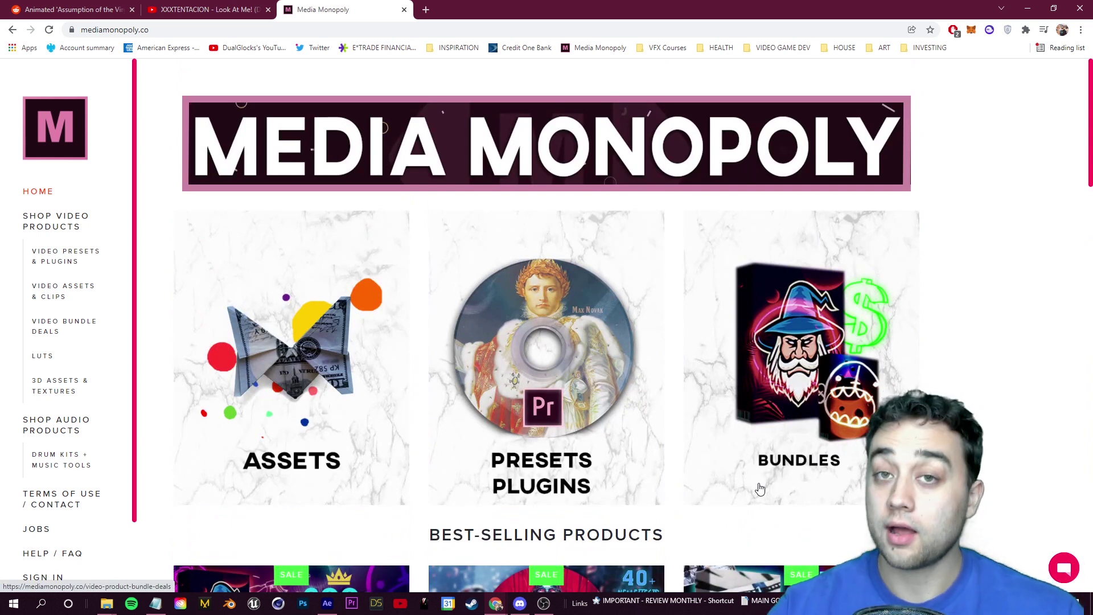
scroll(682, 399, down, 1)
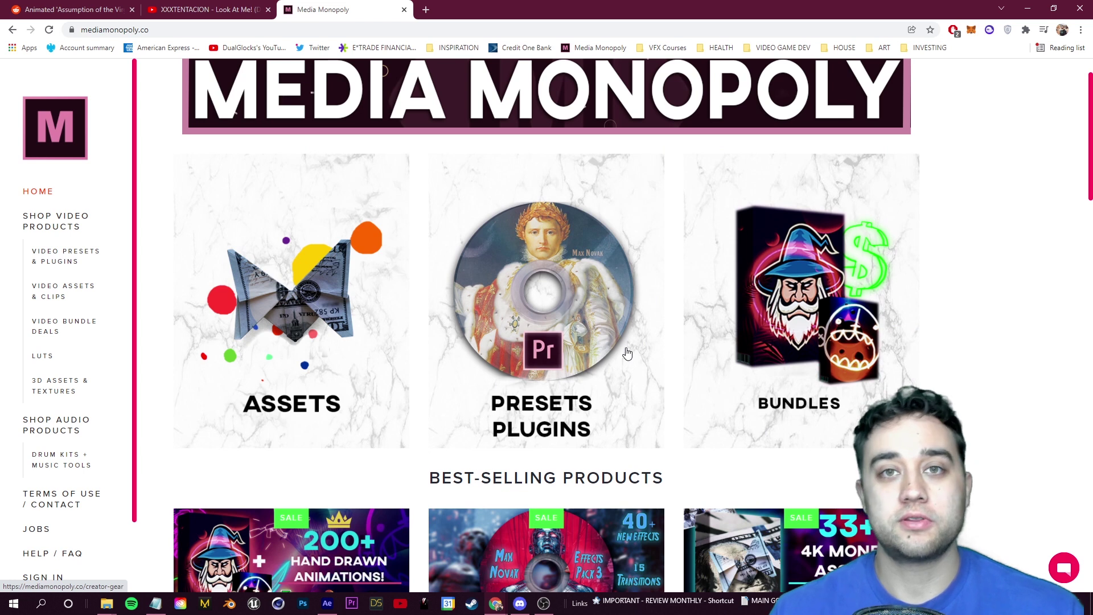
scroll(620, 350, down, 4)
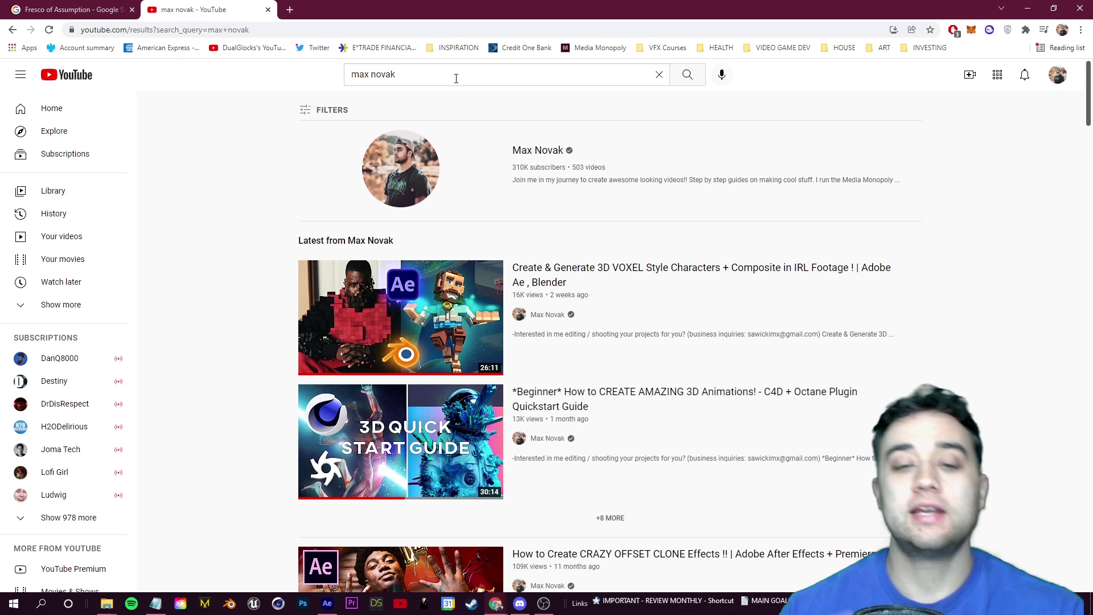
scroll(232, 326, down, 1)
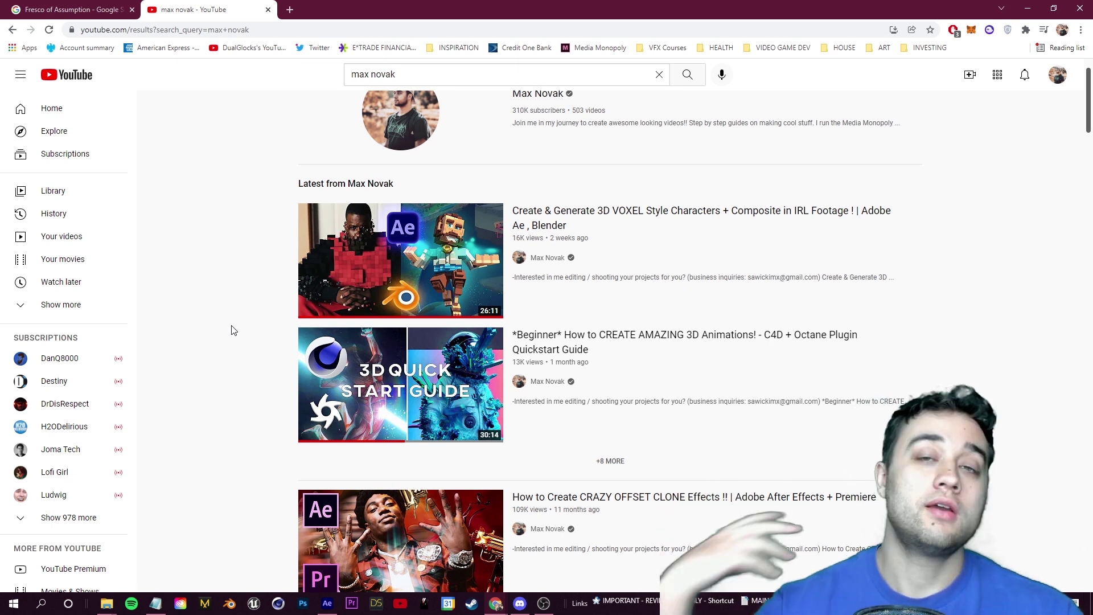
scroll(225, 342, up, 1)
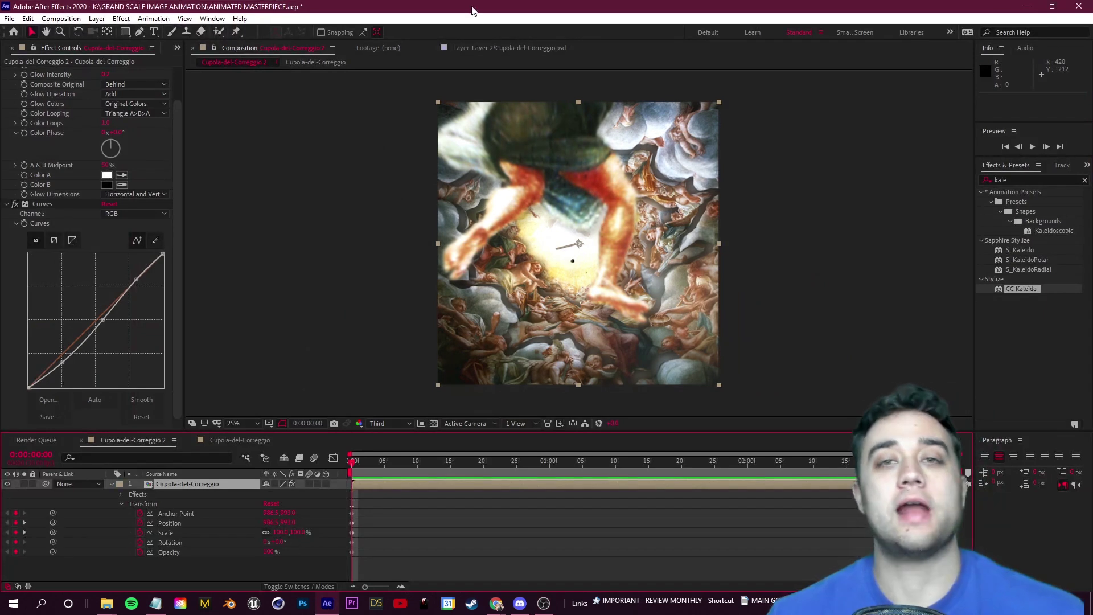
In After Effects, show the project's list of footage and compositions in place of the effect controls.
click(175, 48)
click(190, 62)
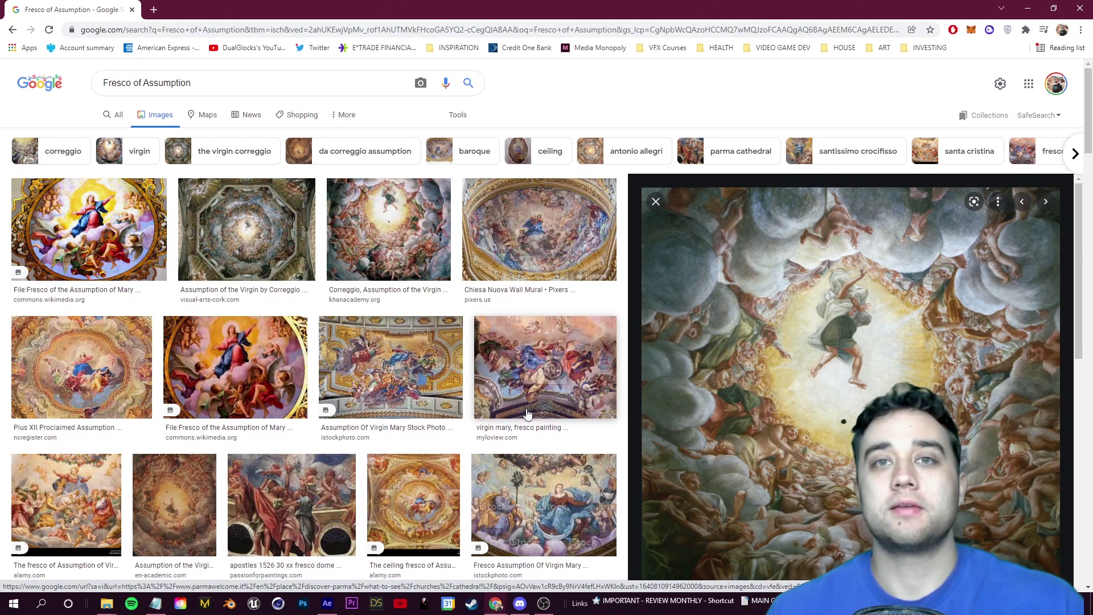
Browse the "Fresco of Assumption" image results in the browser and bring up the options for the enlarged fresco image.
scroll(569, 433, down, 10)
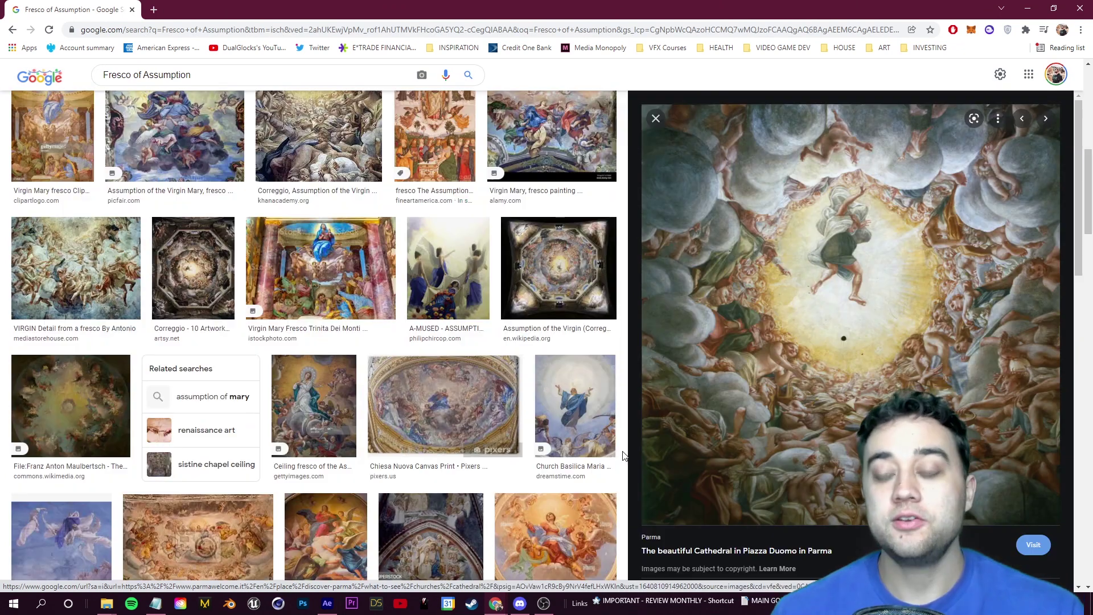
scroll(569, 433, up, 10)
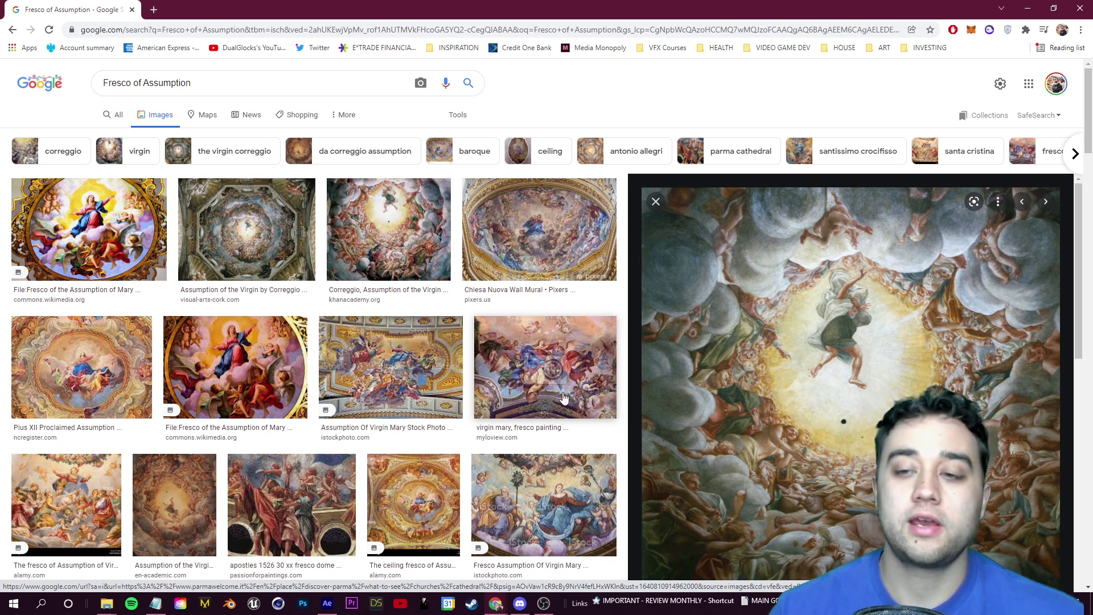
right_click(875, 300)
click(542, 98)
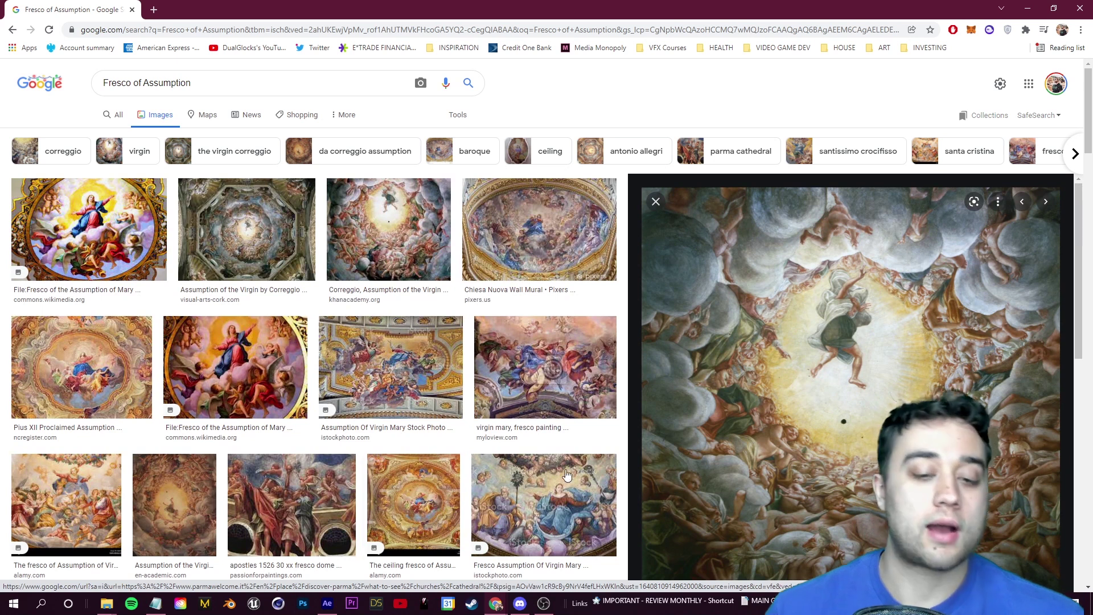
Switch to After Effects and create a new composition from Cupola-del-Correggio.jpg.
click(325, 602)
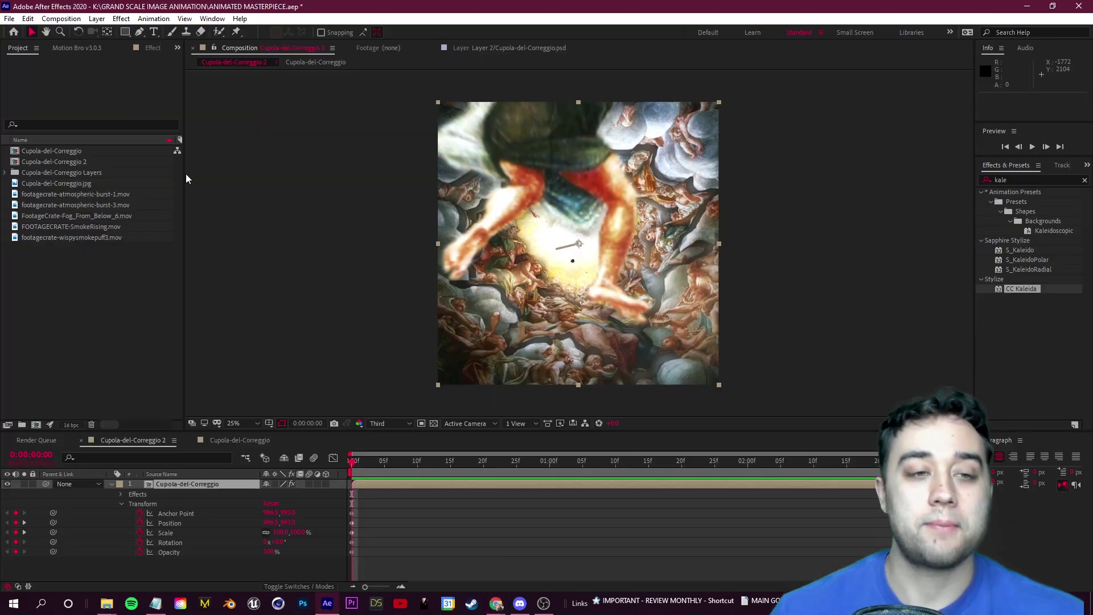
click(77, 183)
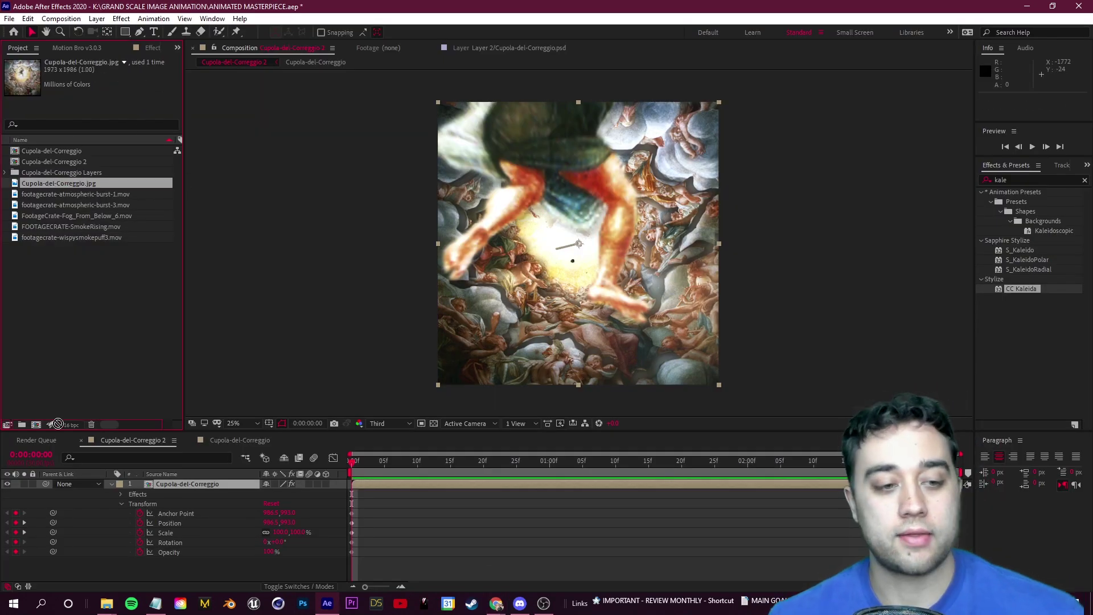
click(36, 425)
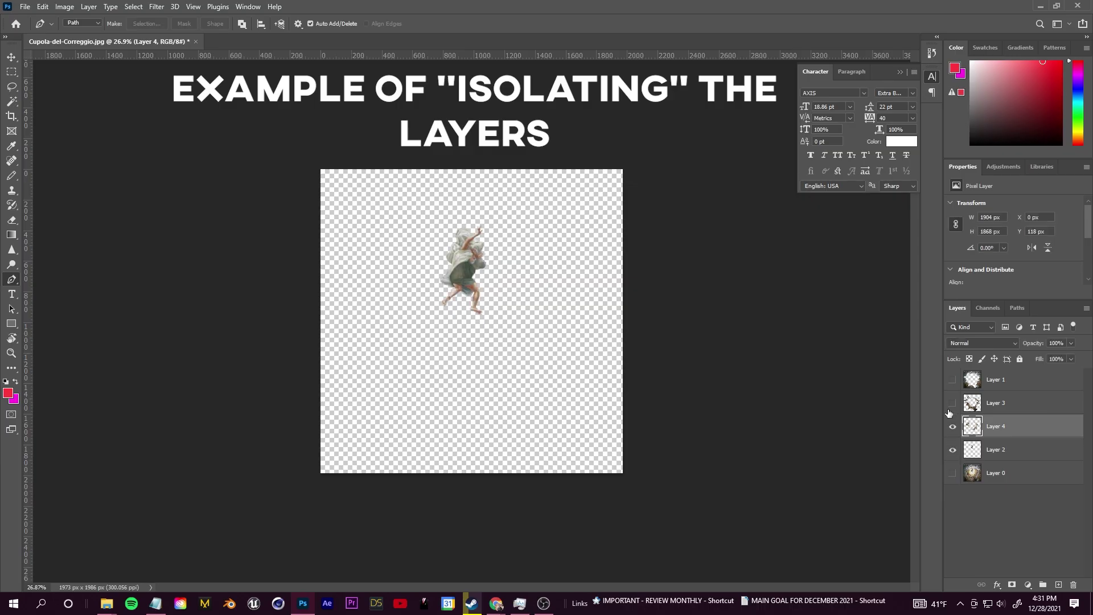
Toggle the visibility of Layers 3, 1, 4 and 2 in the Photoshop document to examine the isolated cut-outs.
click(951, 403)
click(950, 382)
click(950, 382)
click(951, 404)
click(951, 426)
click(953, 448)
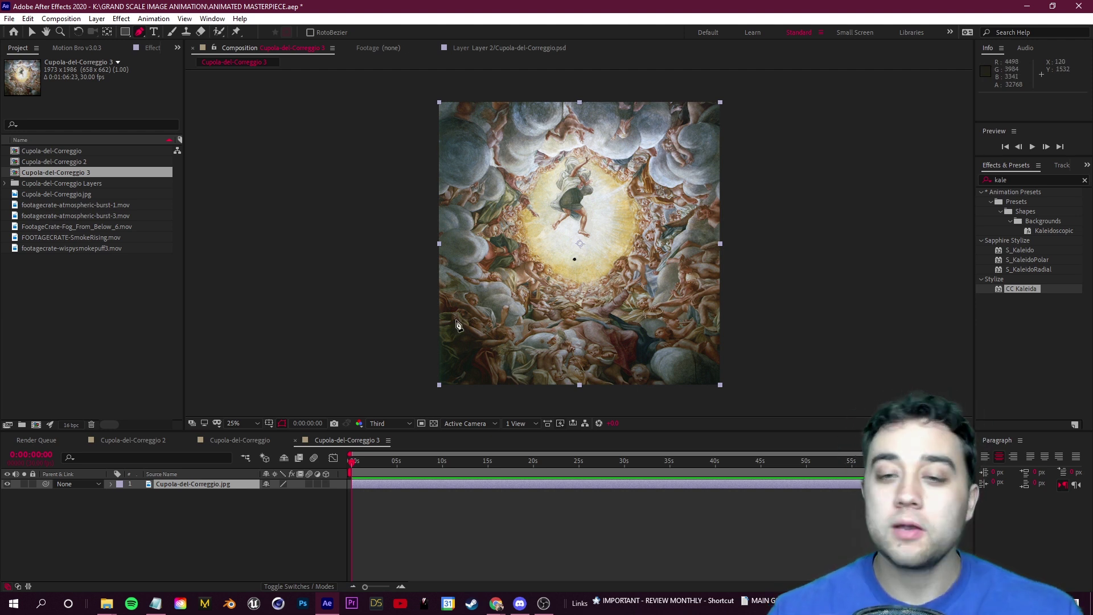
Examine the central figure, the bright opening and the surrounding figures of the fresco in the After Effects composition.
key(slash)
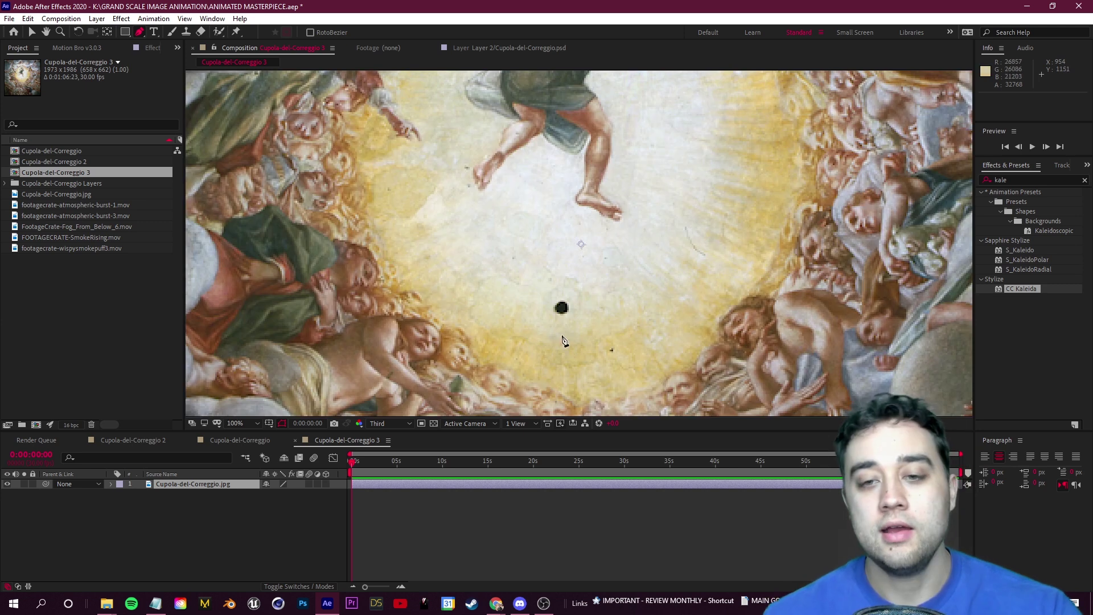
scroll(580, 319, down, 1)
drag(552, 321, 503, 246)
scroll(503, 246, down, 1)
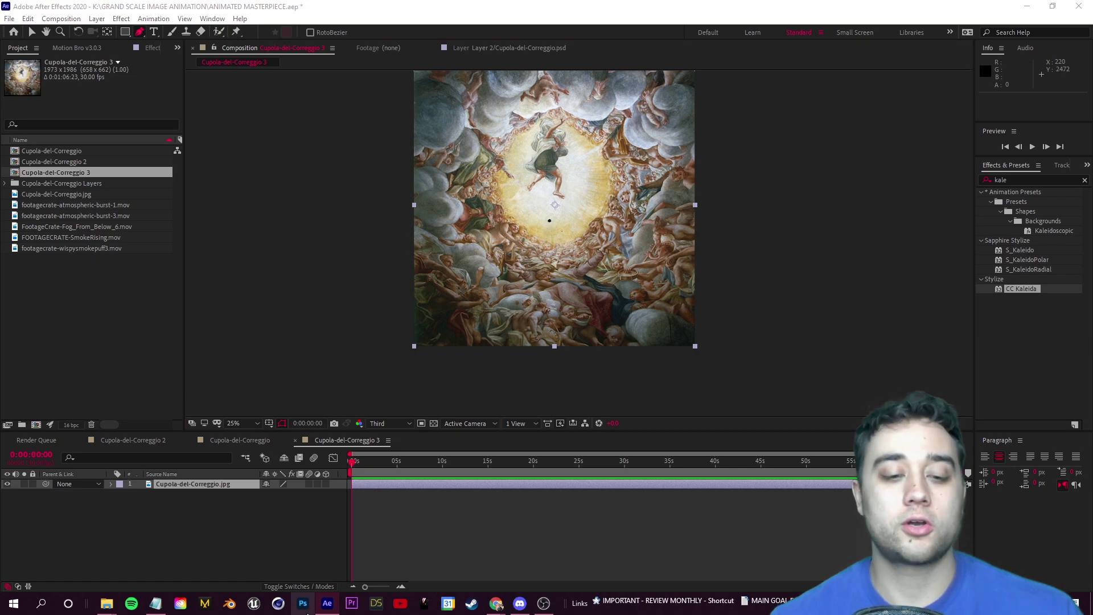
Switch to Photoshop to work on the Cupola-del-Correggio.jpg fresco.
click(303, 603)
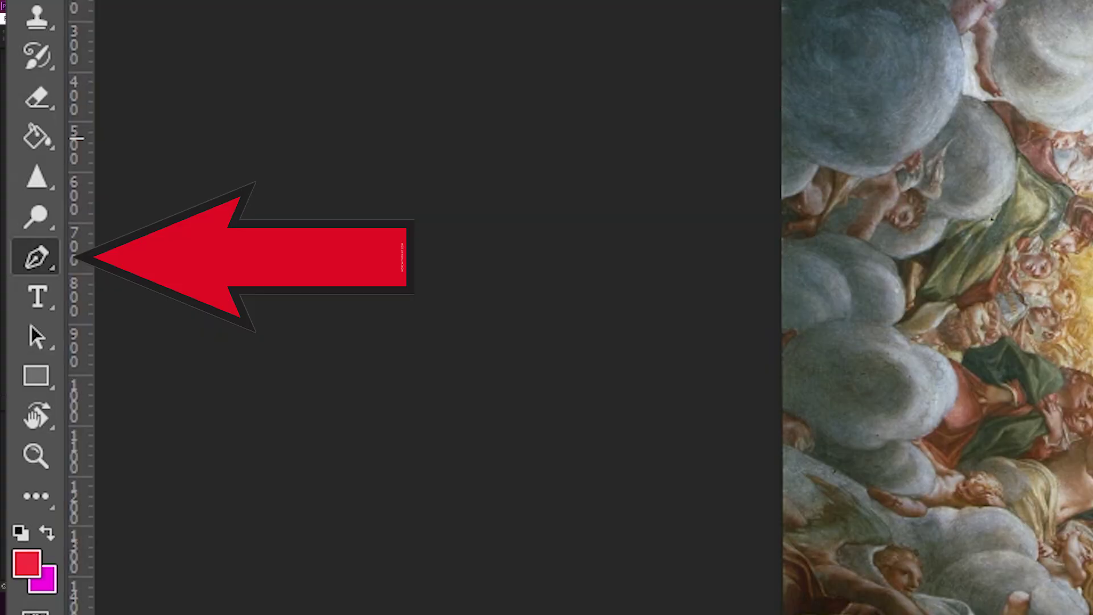
scroll(1078, 172, up, 1)
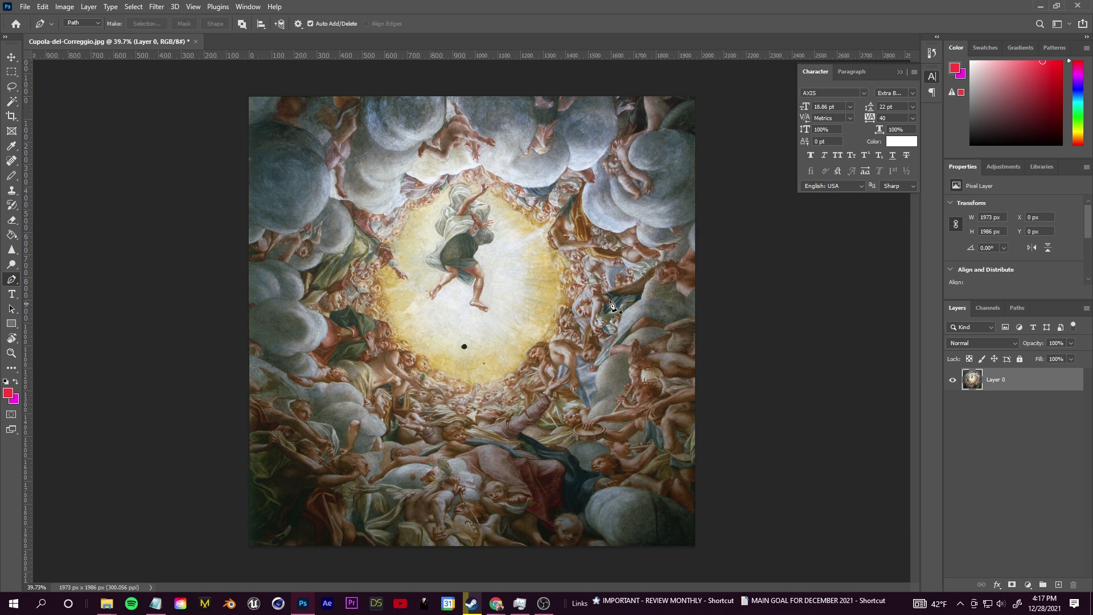
Trace a closed Pen path along the inner edge of the outer clouds and figures framing the fresco.
mouse_move(425, 142)
mouse_down()
mouse_move(384, 148)
mouse_move(360, 125)
mouse_move(342, 170)
mouse_move(348, 199)
mouse_move(333, 173)
mouse_move(330, 212)
mouse_up()
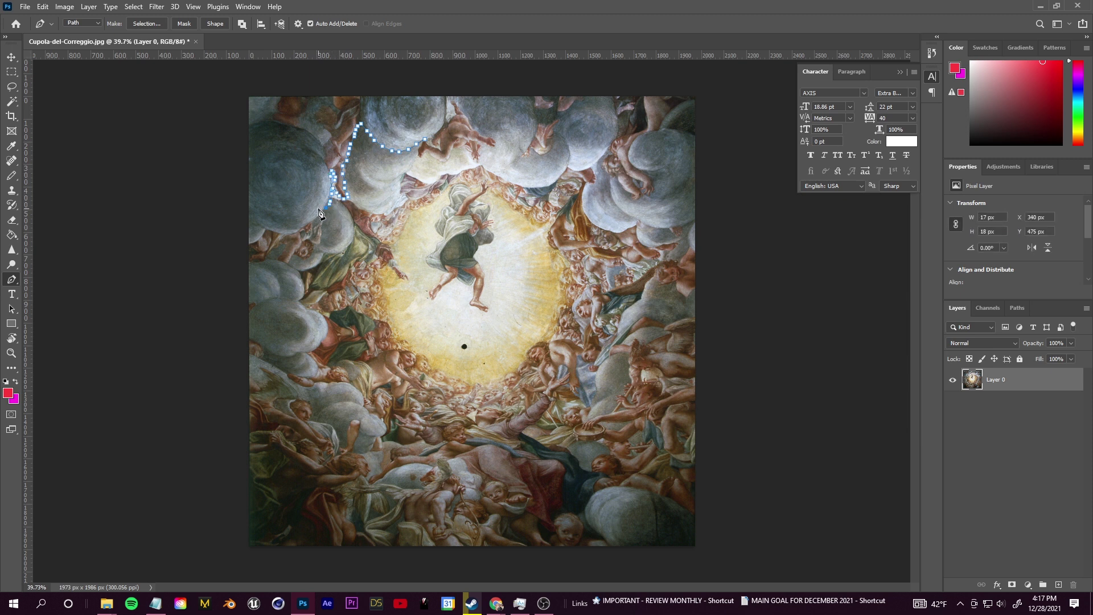
scroll(307, 247, up, 3)
click(282, 230)
click(274, 230)
click(265, 227)
click(259, 224)
mouse_move(232, 248)
mouse_down()
mouse_move(228, 263)
mouse_move(264, 269)
mouse_move(297, 322)
mouse_move(333, 341)
mouse_move(310, 404)
mouse_move(401, 500)
mouse_move(439, 393)
mouse_move(592, 505)
mouse_move(529, 515)
mouse_move(606, 468)
mouse_move(624, 384)
mouse_move(615, 472)
mouse_up()
click(678, 387)
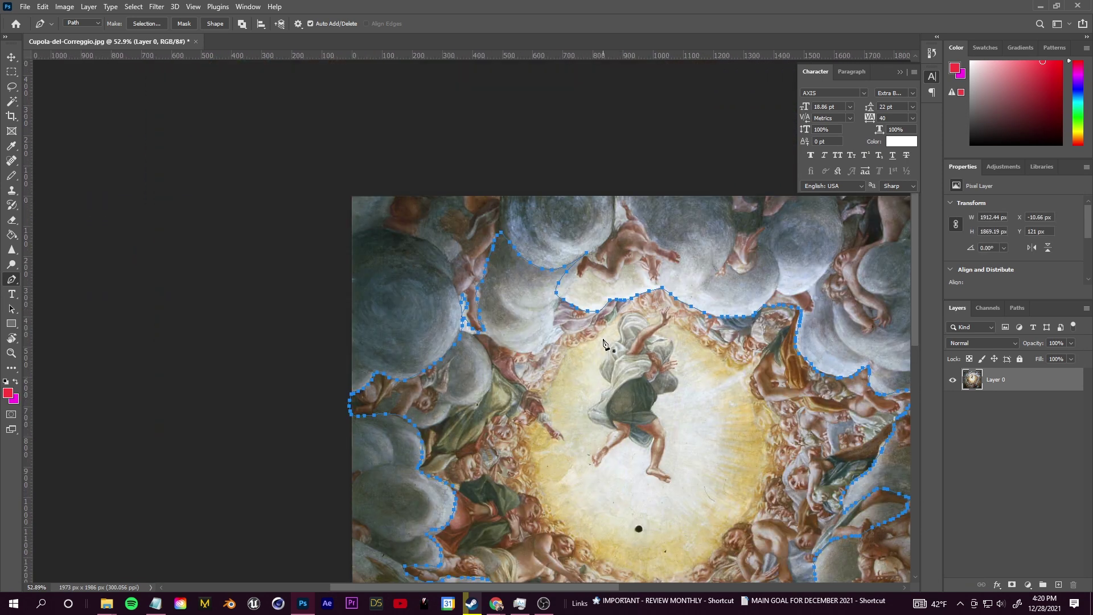
Convert the path around the fresco's inner area into a selection.
scroll(571, 376, down, 5)
right_click(463, 271)
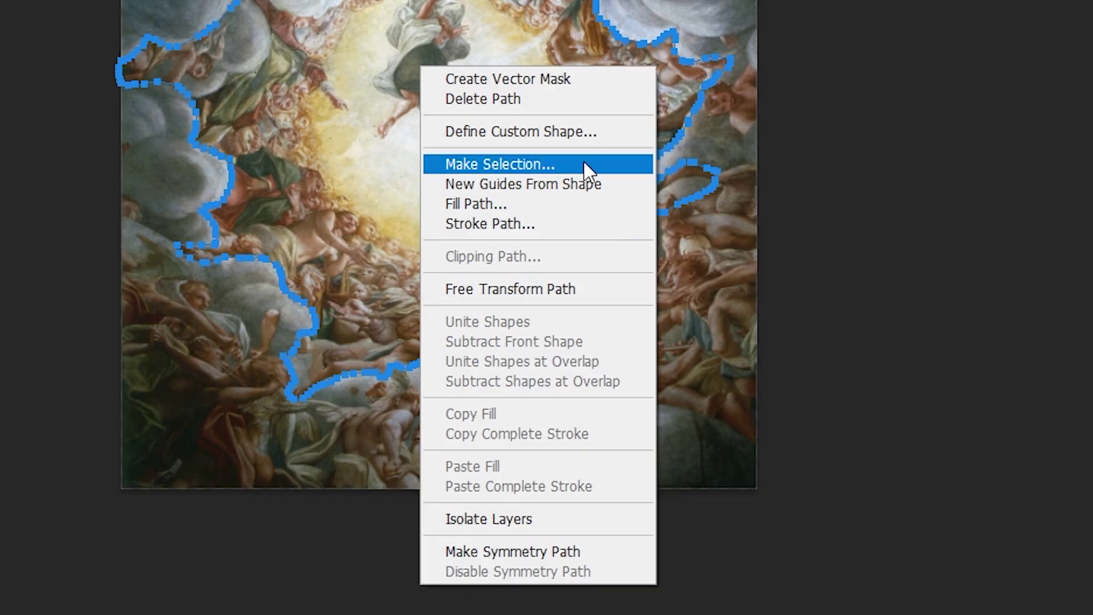
click(501, 319)
click(603, 161)
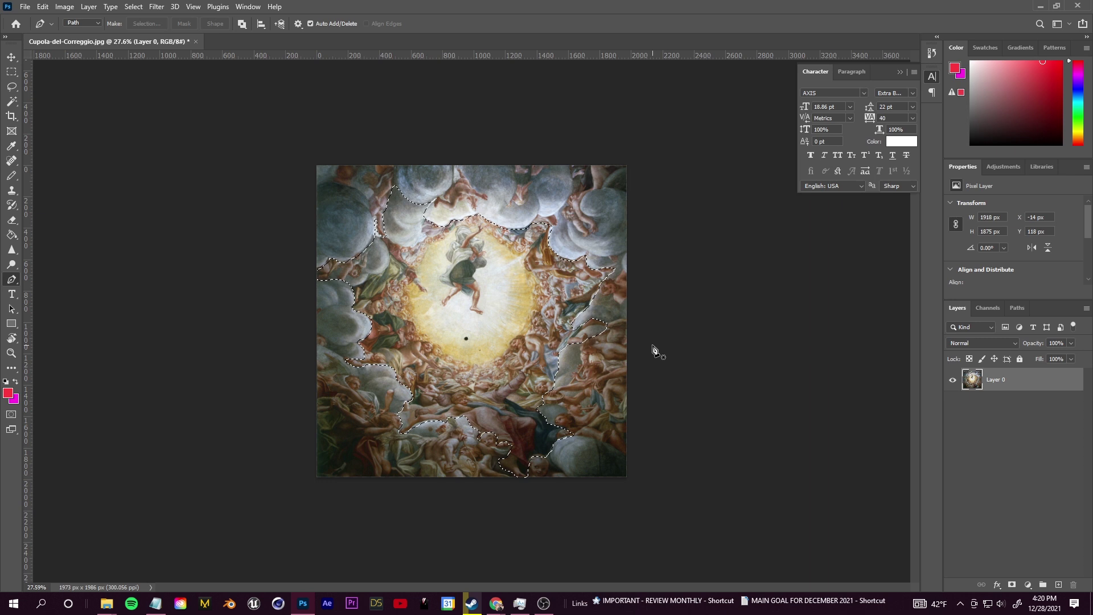
Try copying the selected central area to a new layer, check it with Layer 0 hidden, and undo back to the selection.
key(ctrl+j)
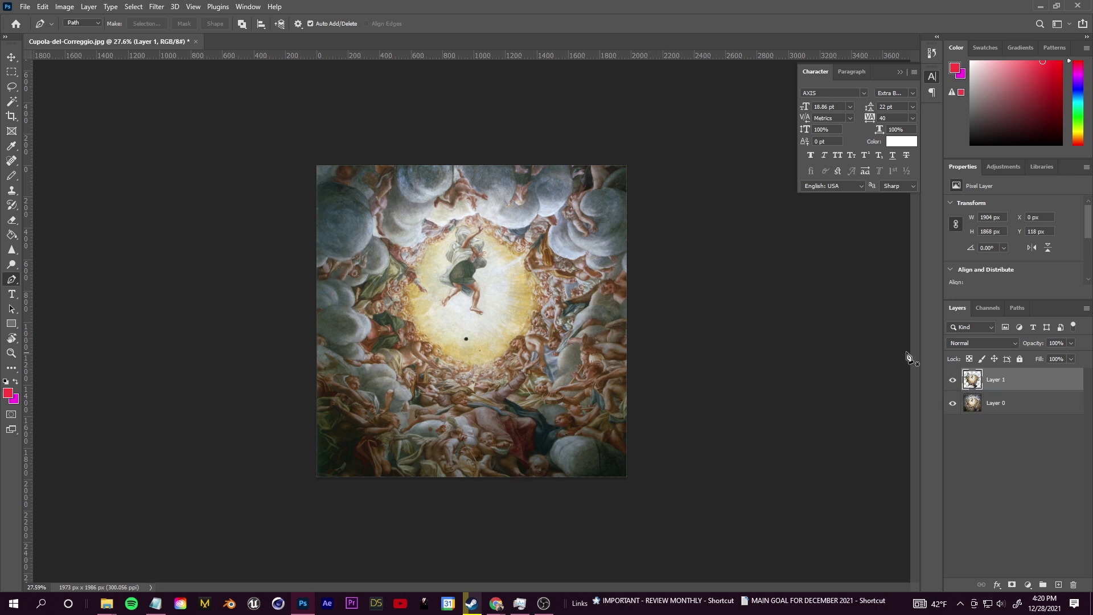
click(953, 403)
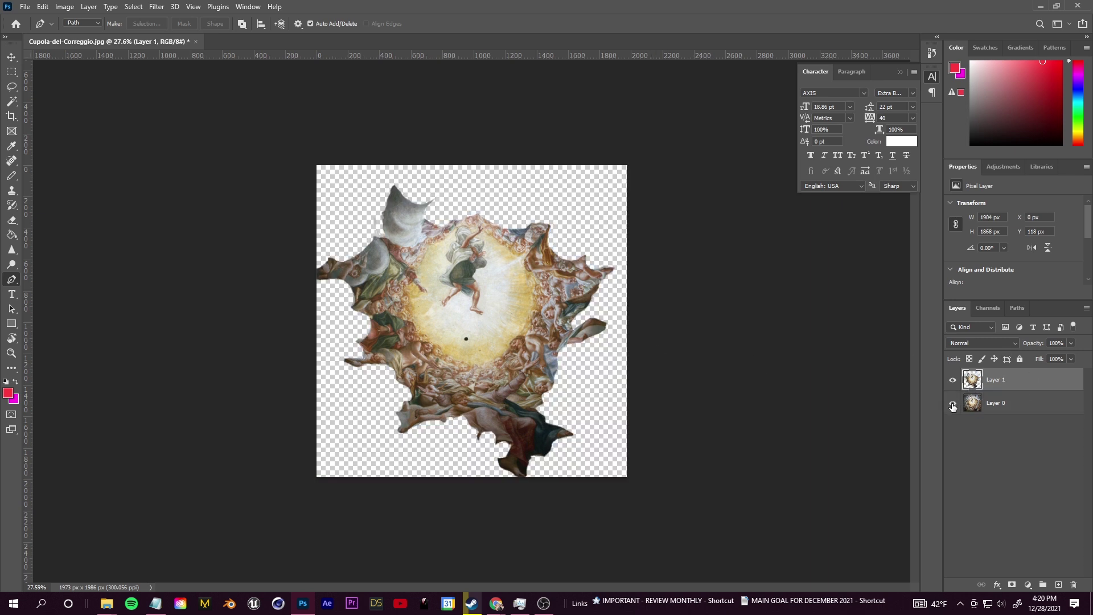
click(952, 404)
key(ctrl+z)
key(ctrl+z)
key(ctrl+z)
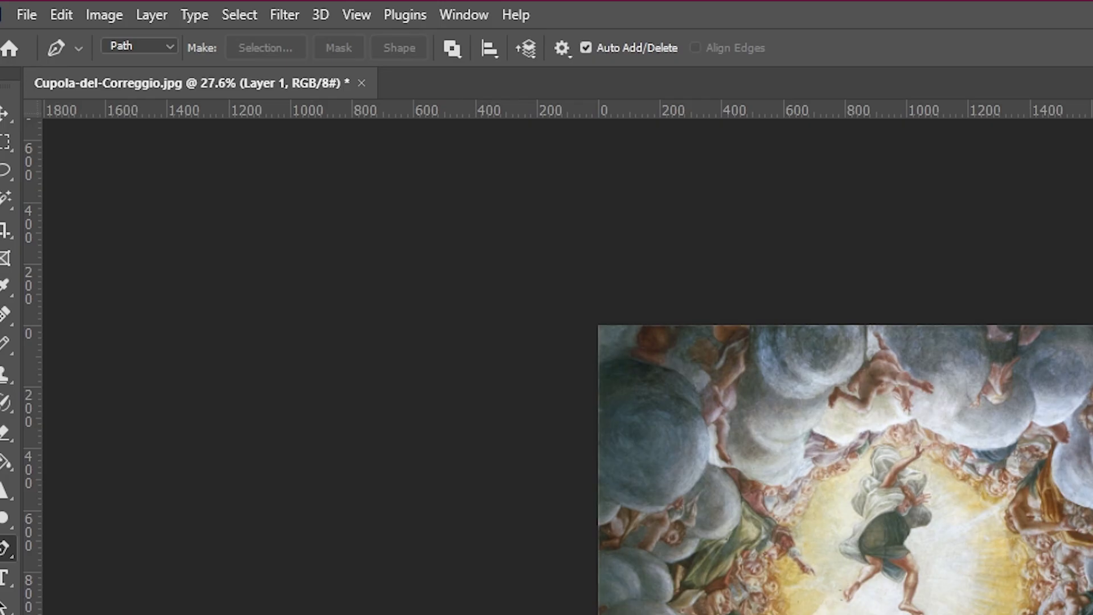
Invert the selection, copy the outer clouds and figures to a new layer, and hide Layer 0.
click(242, 14)
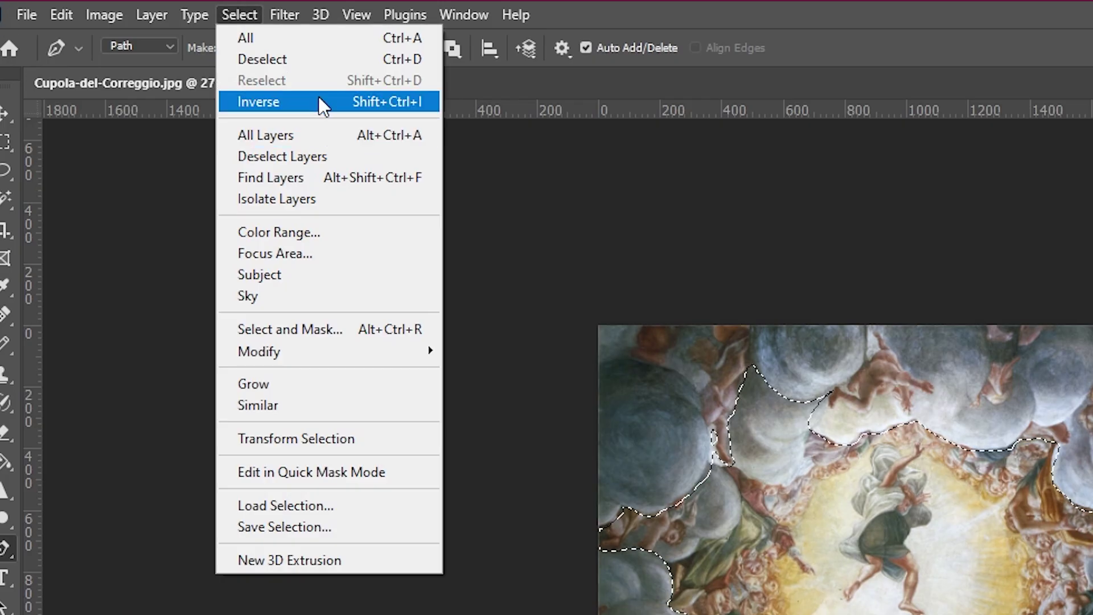
click(319, 102)
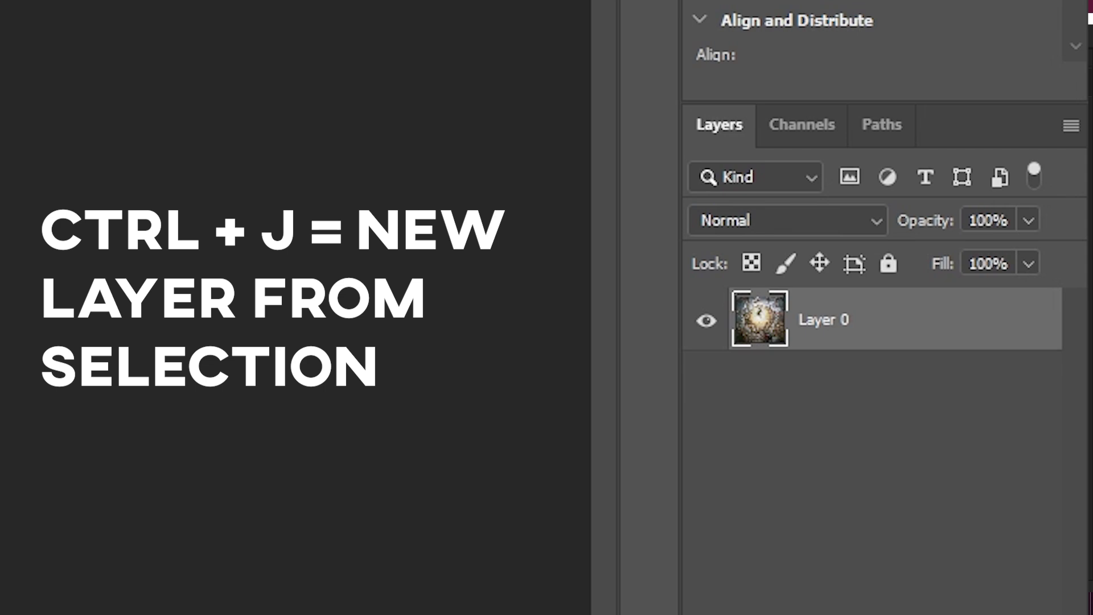
key(ctrl+j)
click(712, 387)
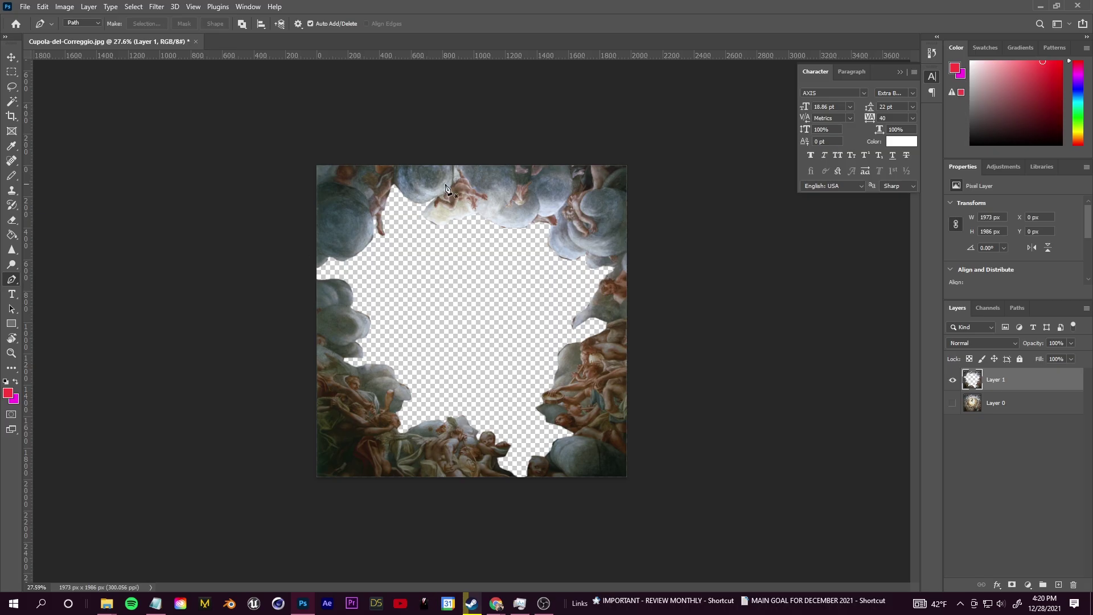
Examine the edges of the outer cloud cut-out up close and with Layer 0 toggled on and off.
key(ctrl+0)
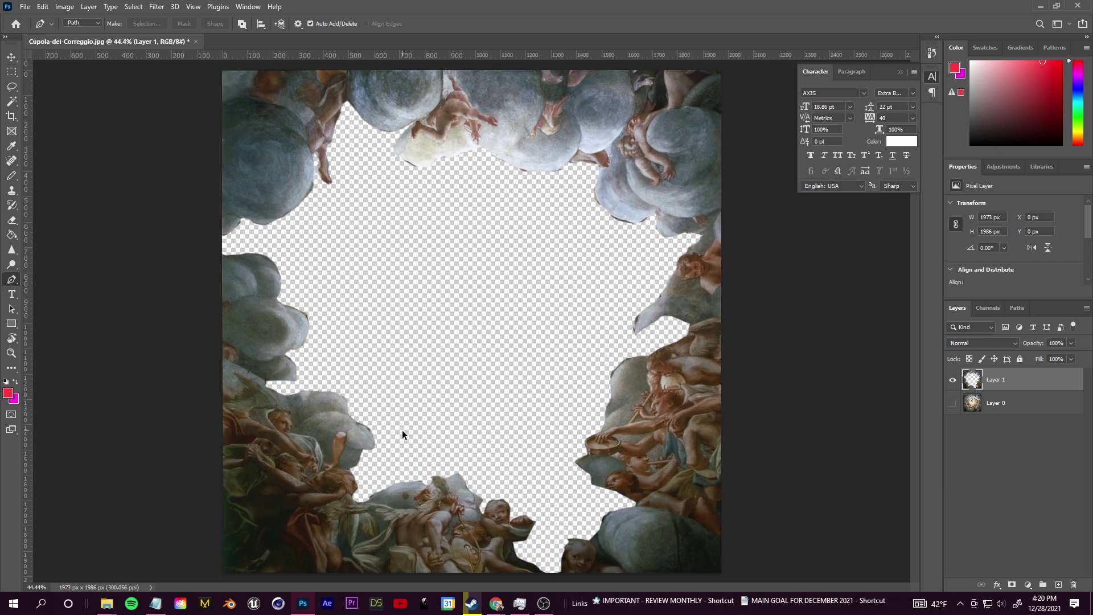
scroll(584, 480, up, 2)
scroll(604, 507, down, 5)
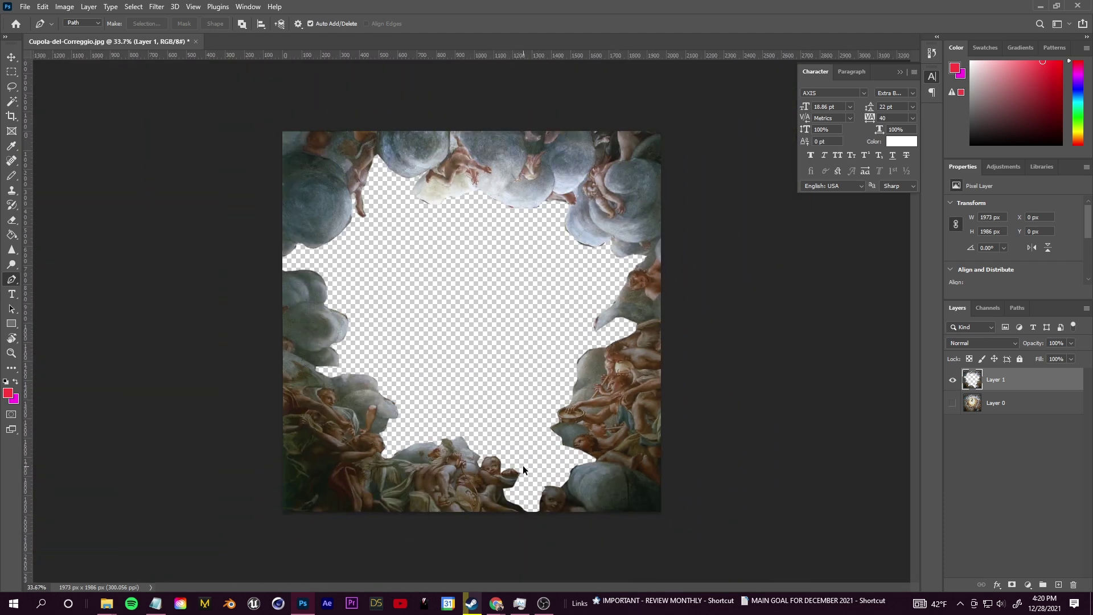
scroll(523, 469, up, 2)
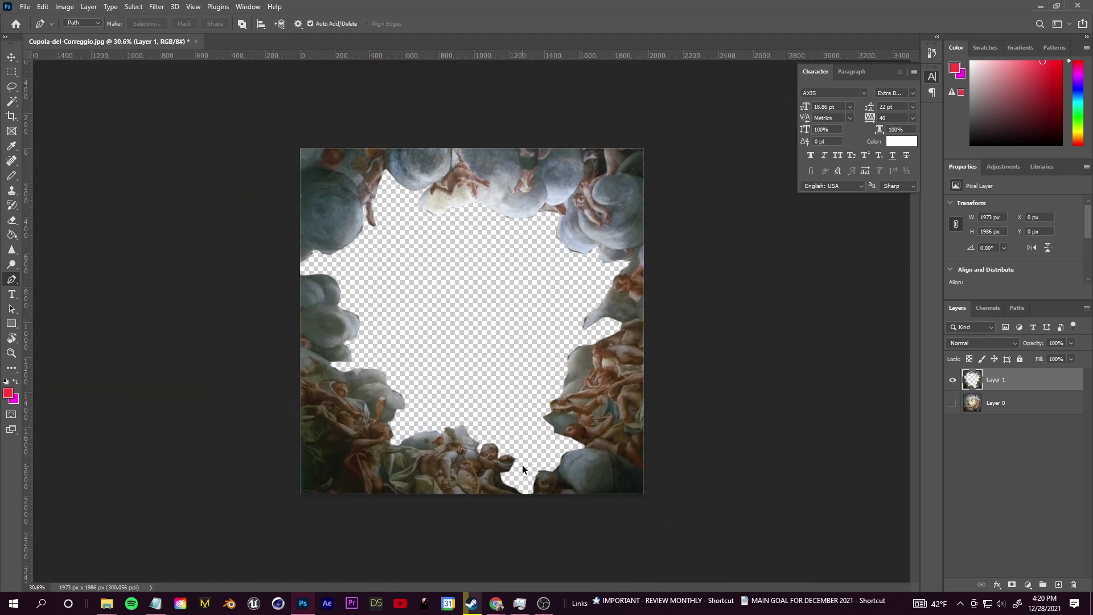
scroll(522, 464, up, 5)
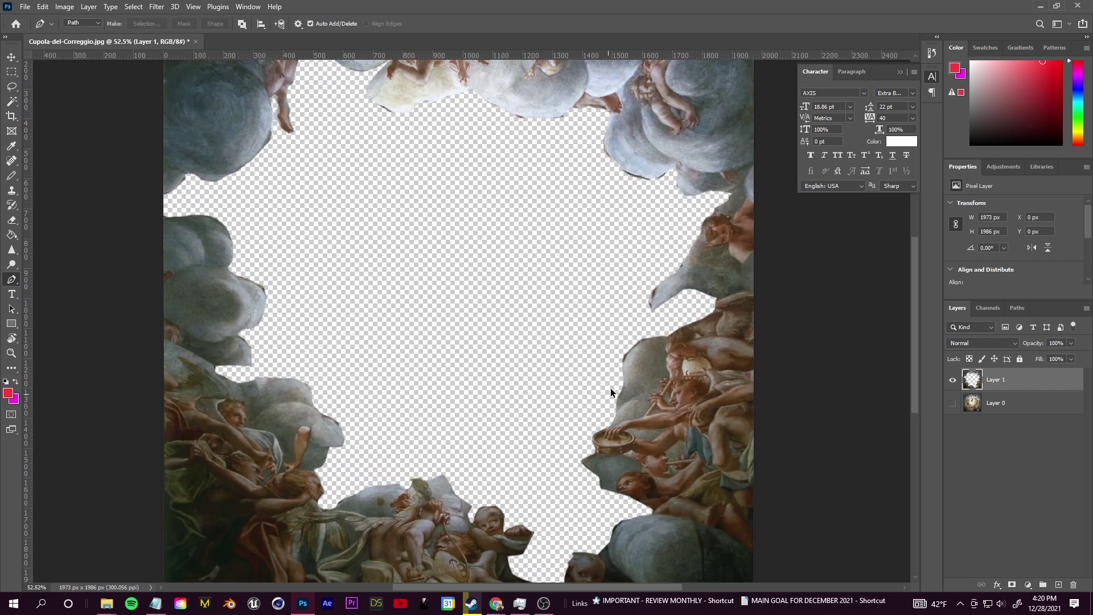
scroll(603, 381, down, 5)
scroll(559, 433, up, 2)
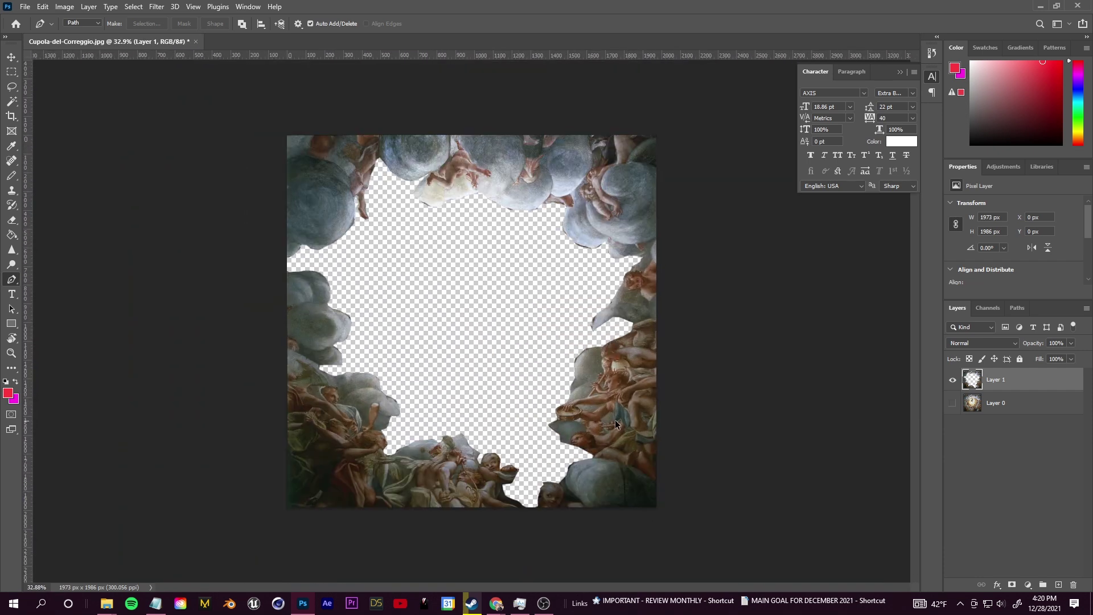
click(950, 408)
click(950, 407)
click(950, 408)
click(949, 408)
click(949, 407)
click(950, 408)
click(950, 408)
click(950, 408)
Erase edge remnants beside the cloud cut-outs on Layer 1, undoing the first stroke.
click(12, 219)
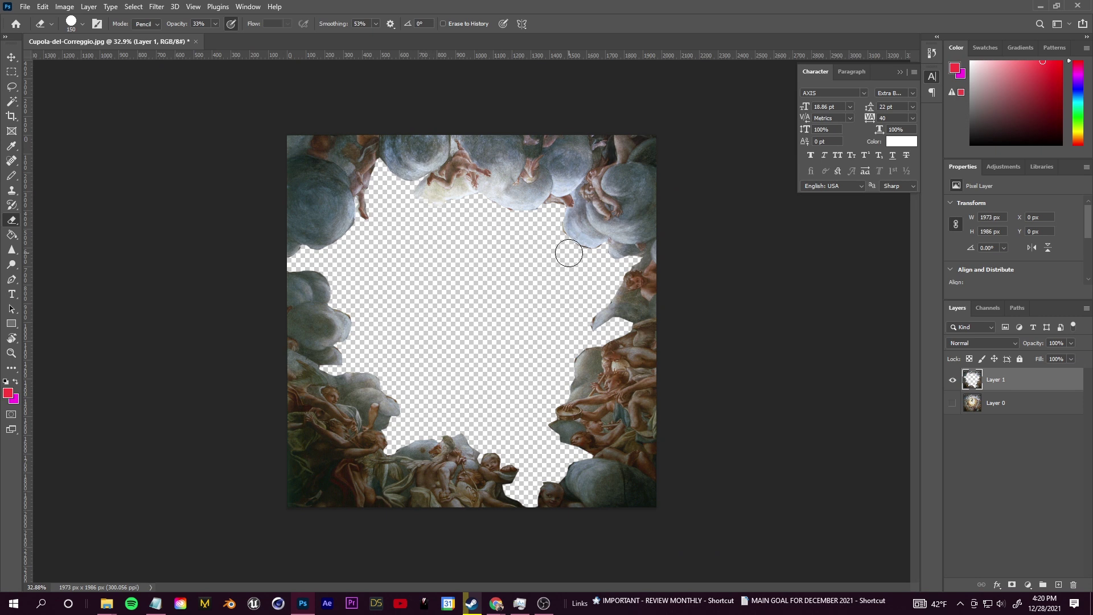
mouse_move(576, 317)
mouse_down()
mouse_move(587, 326)
mouse_move(585, 316)
mouse_up()
key(ctrl+z)
key(ctrl+z)
drag(350, 307, 353, 301)
Toggle Layer 0's visibility repeatedly to compare the full fresco with the outer ring on Layer 1.
click(951, 403)
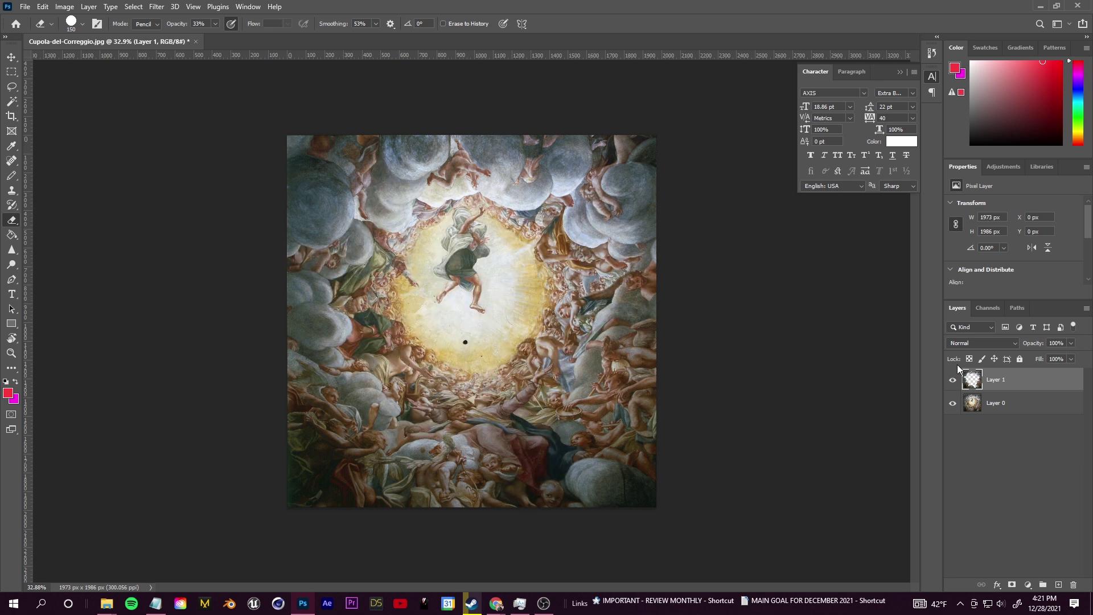
click(952, 402)
click(952, 403)
click(953, 403)
click(953, 404)
click(953, 403)
click(953, 404)
click(952, 404)
click(953, 403)
click(952, 403)
click(952, 403)
click(952, 404)
click(952, 404)
click(952, 403)
click(952, 403)
On Layer 0, trace a Pen path along the central figure's legs and feet, undoing misplaced points.
click(996, 403)
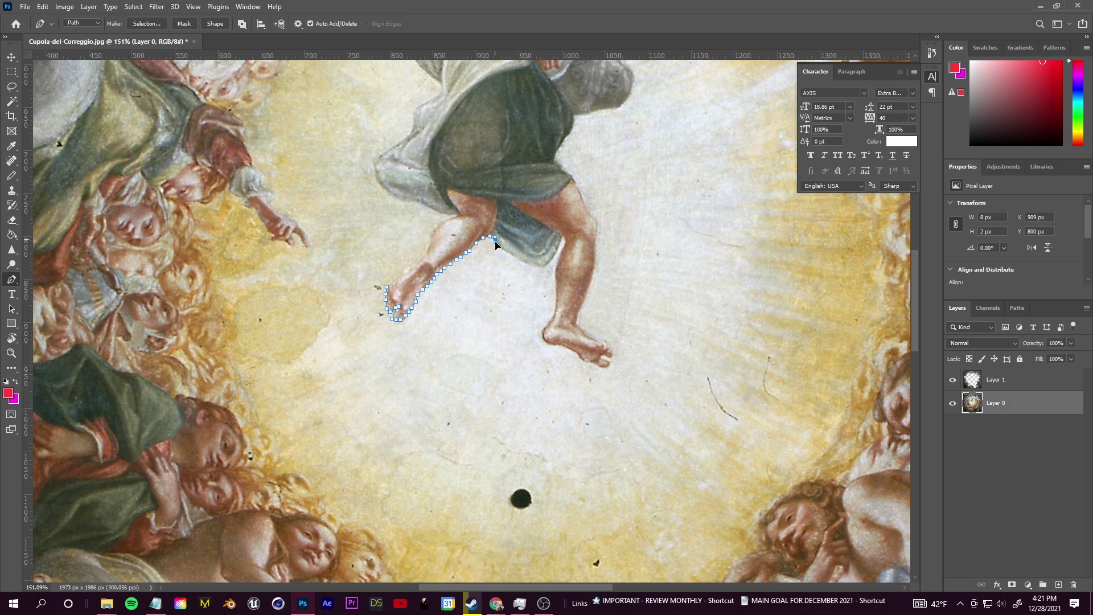
mouse_move(509, 254)
mouse_down()
mouse_move(544, 267)
mouse_move(565, 237)
mouse_move(554, 322)
mouse_up()
key(ctrl+z)
key(ctrl+z)
key(ctrl+z)
drag(545, 343, 581, 359)
Continue the path around the central figure's hands, arms and drapery and close the outline.
scroll(588, 365, up, 6)
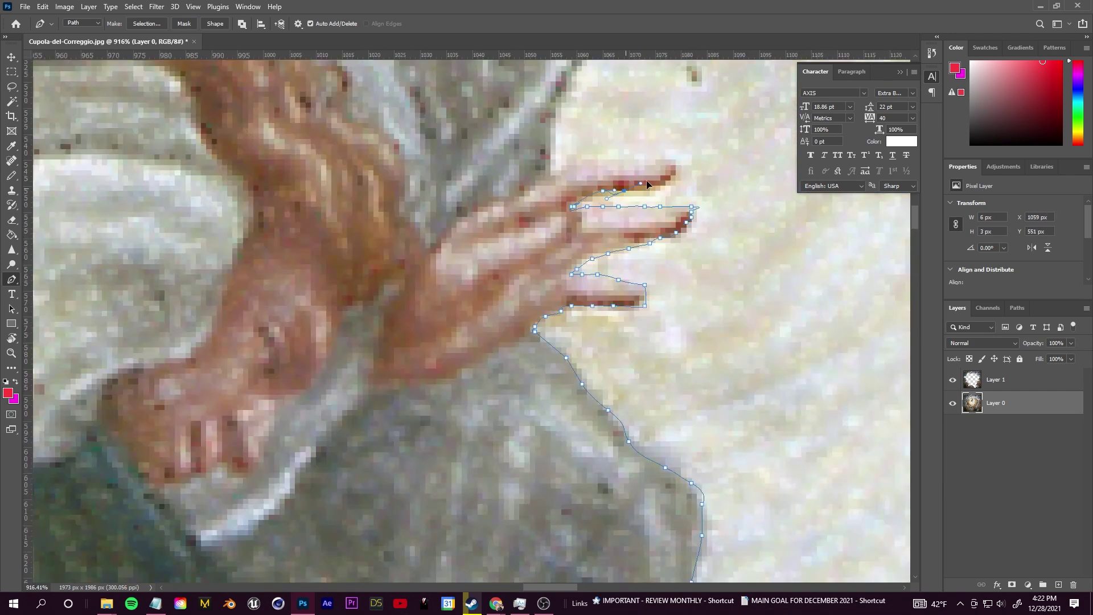
click(672, 170)
scroll(483, 200, down, 4)
scroll(484, 199, up, 4)
click(512, 227)
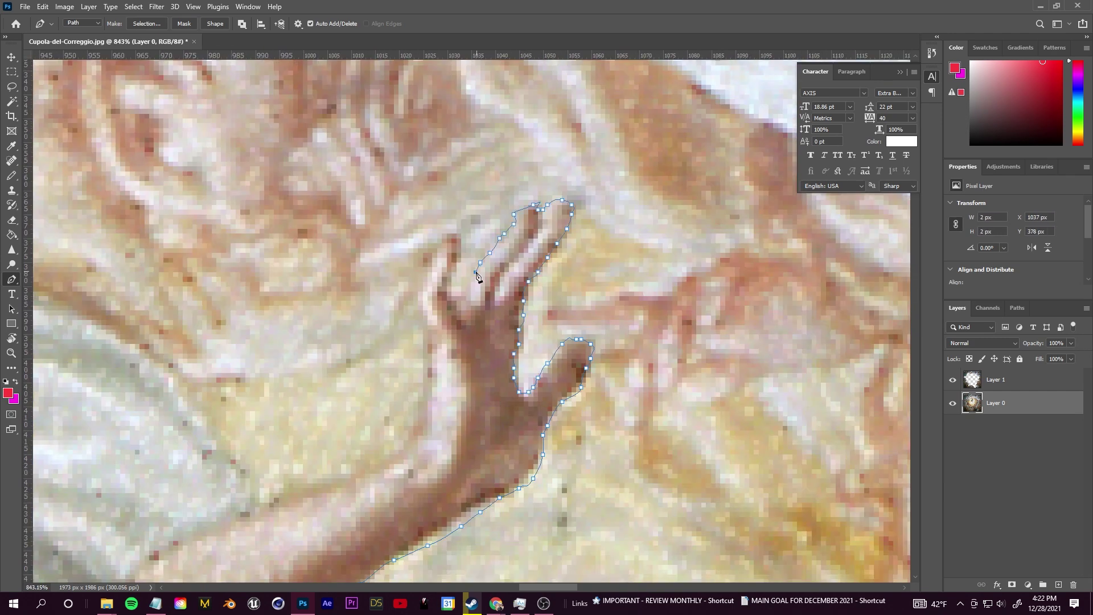
click(416, 398)
drag(464, 485, 890, 326)
click(245, 239)
drag(241, 365, 241, 98)
scroll(425, 217, down, 10)
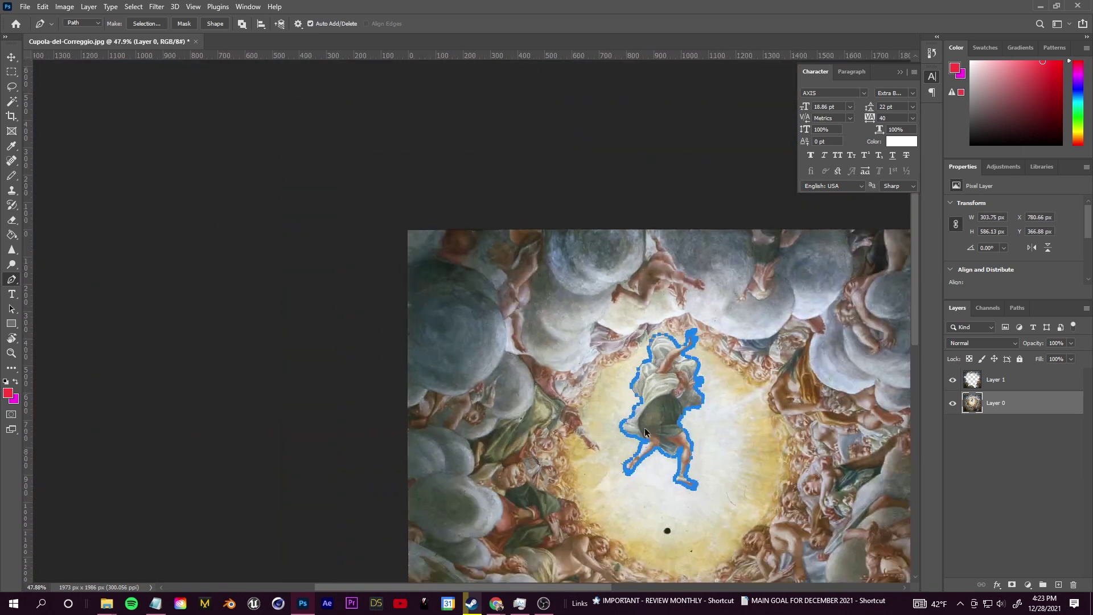
Convert the central figure's path into a selection and copy the figure to a new layer.
right_click(661, 417)
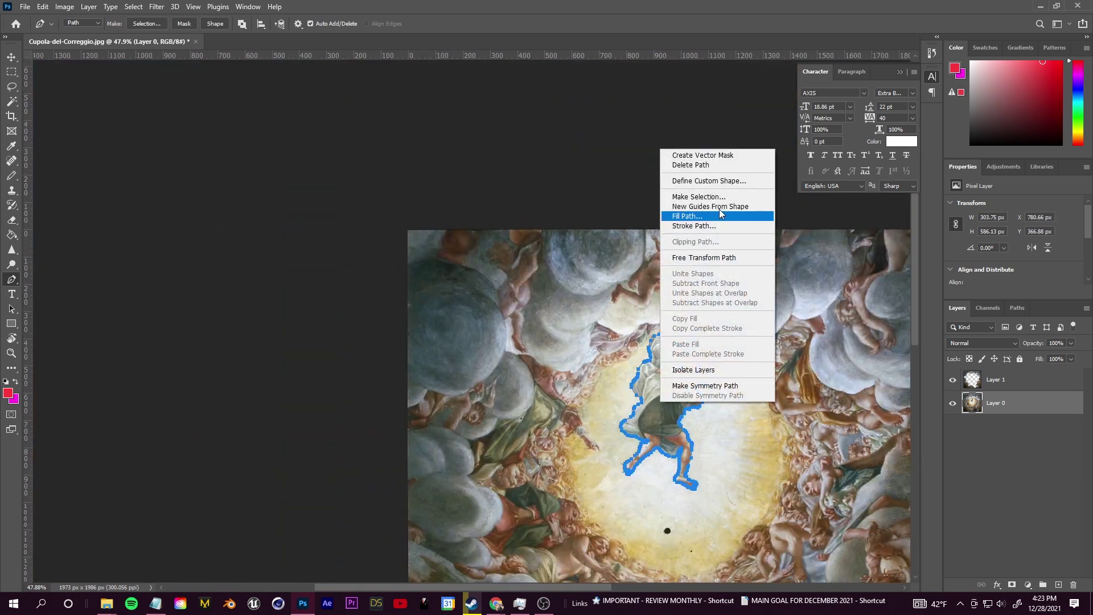
click(706, 195)
click(604, 162)
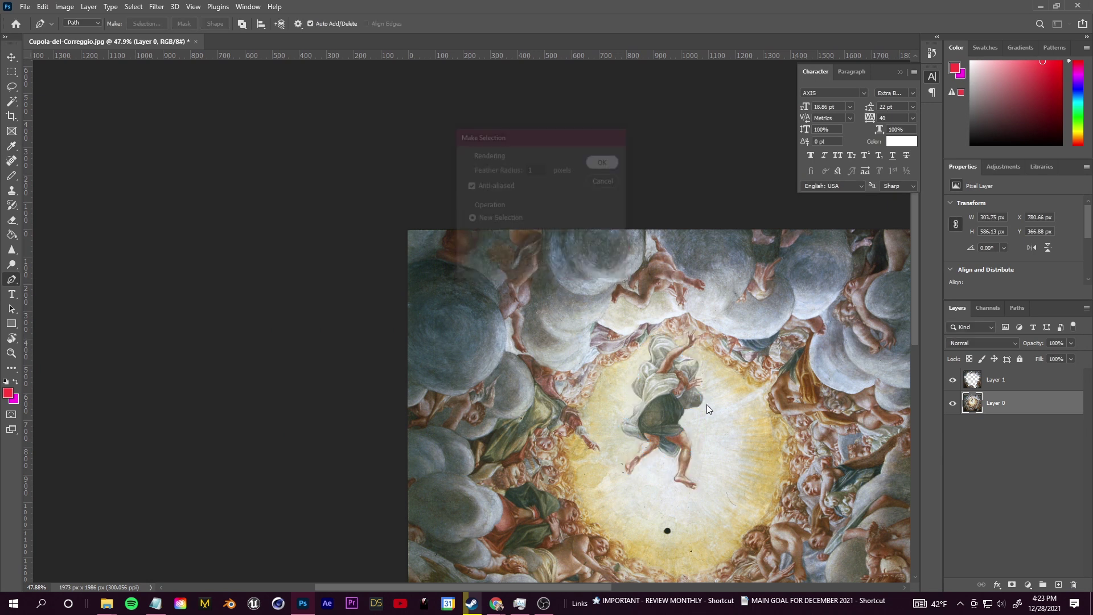
key(ctrl+j)
Toggle Layer 0's visibility to examine the central figure's cut-out together with the outer ring.
scroll(671, 412, down, 3)
click(953, 427)
click(952, 427)
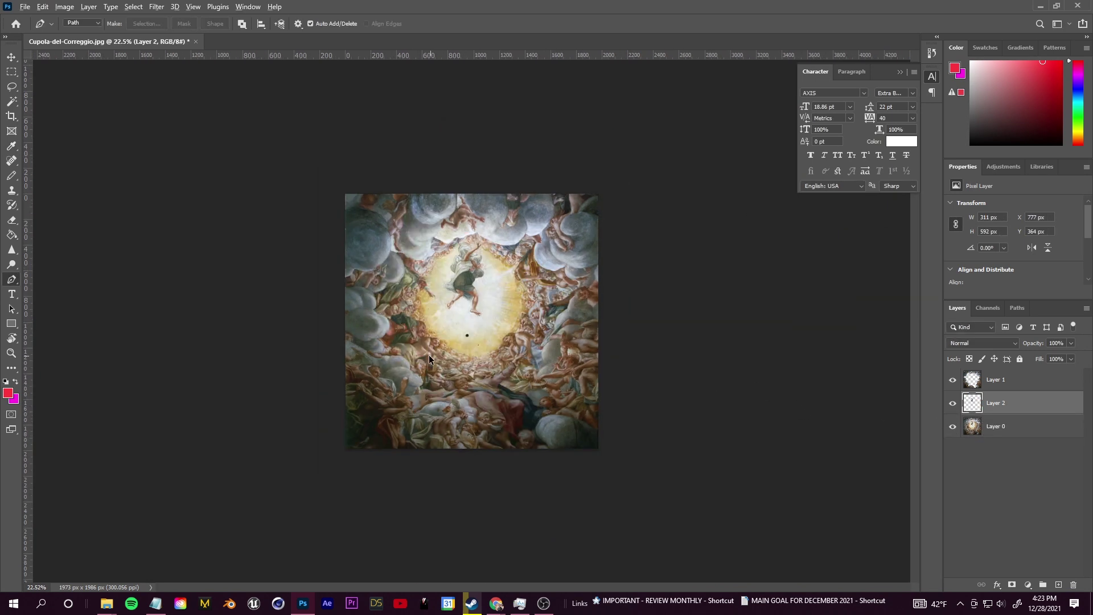
scroll(905, 451, up, 2)
click(947, 429)
click(948, 429)
click(947, 429)
click(948, 429)
click(948, 429)
click(948, 429)
click(948, 429)
click(948, 429)
click(948, 429)
click(948, 429)
Select Layer 0 and examine the remaining fresco around the opening by zooming and toggling that layer.
click(993, 426)
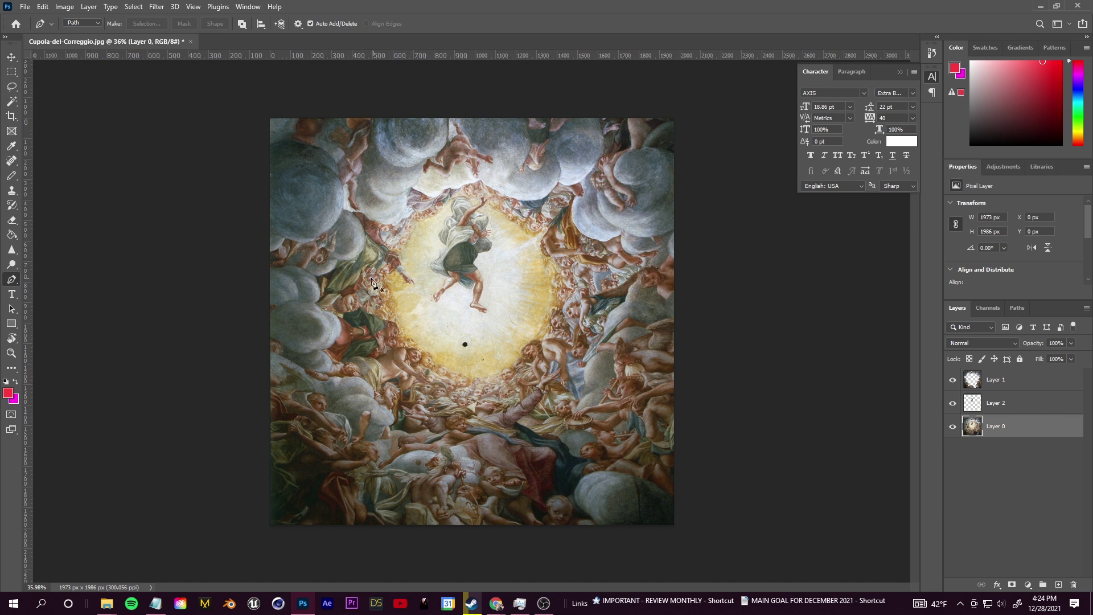
scroll(354, 267, up, 6)
scroll(354, 268, down, 4)
click(952, 427)
click(952, 427)
click(952, 427)
click(951, 427)
click(951, 431)
click(952, 431)
click(951, 431)
click(952, 431)
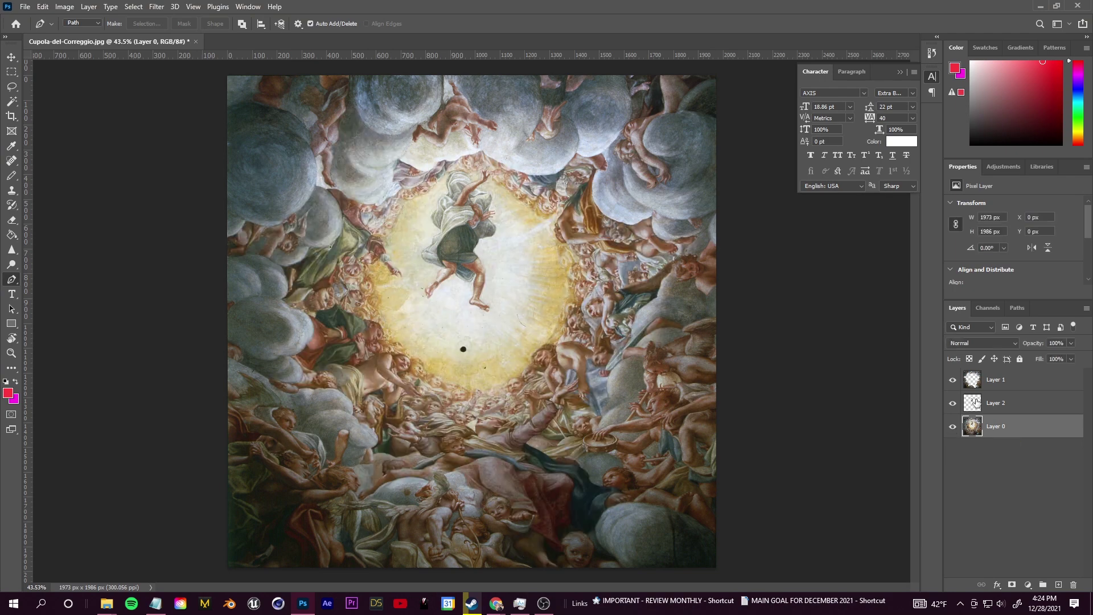
Duplicate Layer 1 and fill the copy's shape with a vertical pink-to-blue-to-purple linear gradient, leaving nothing selected.
click(1001, 383)
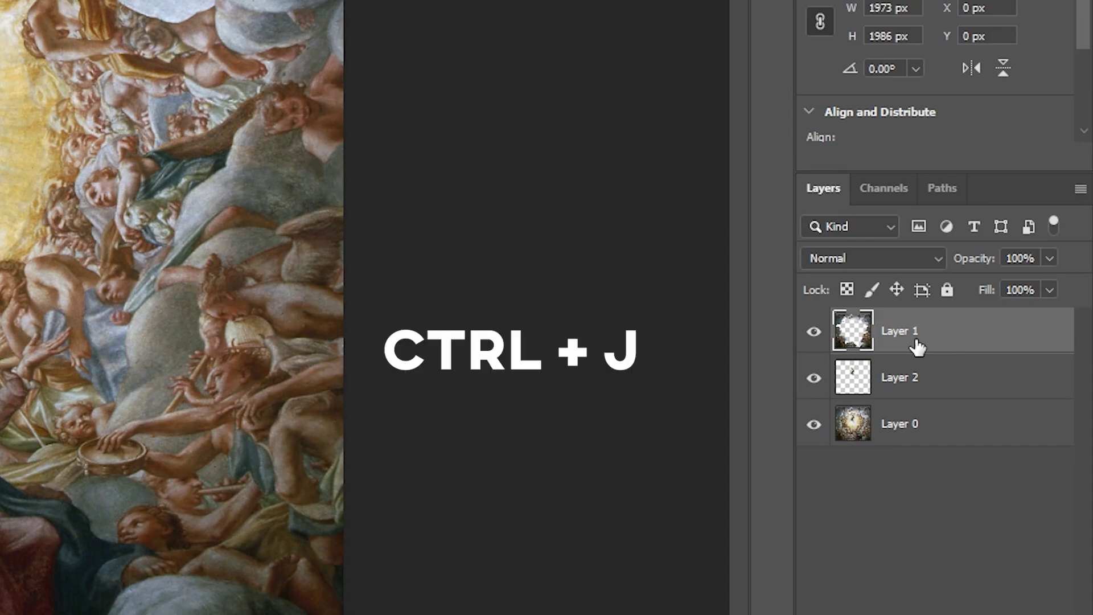
key(ctrl+j)
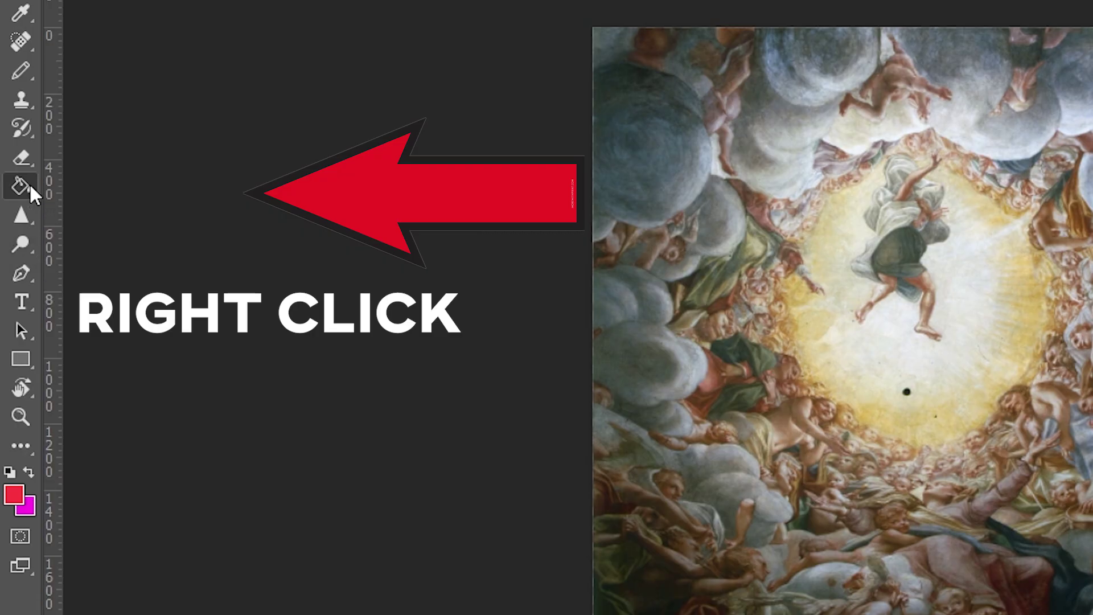
right_click(23, 183)
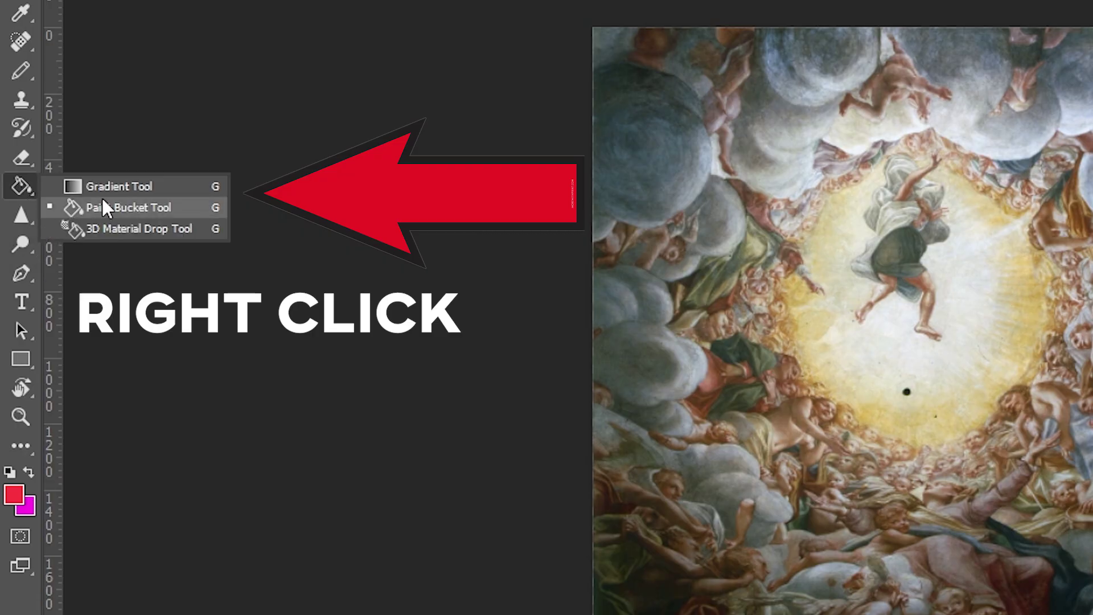
click(137, 185)
drag(907, 392, 957, 3)
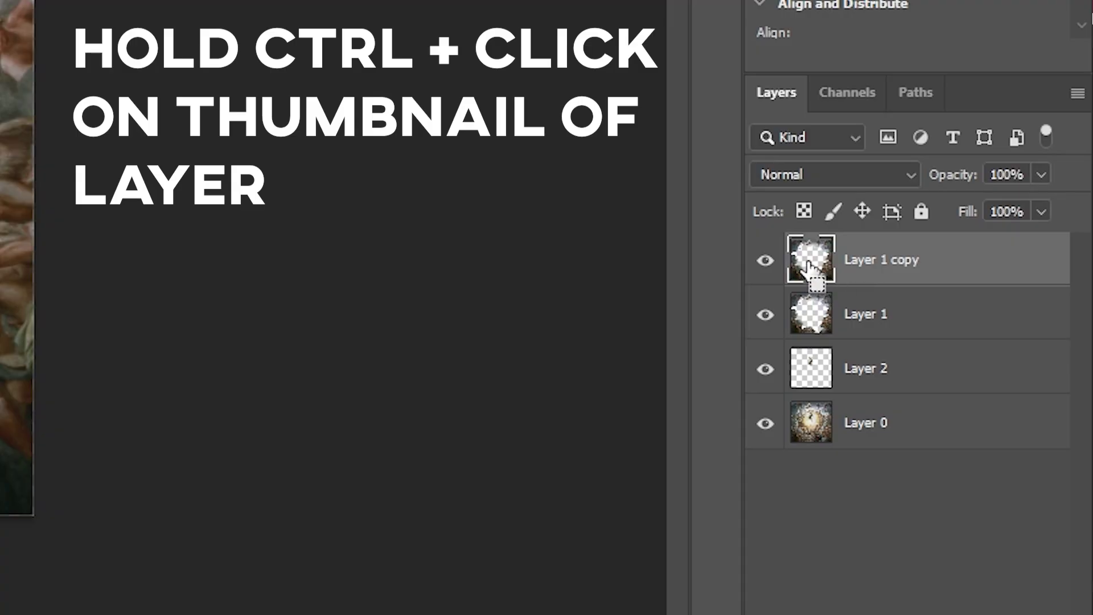
ctrl+click(799, 268)
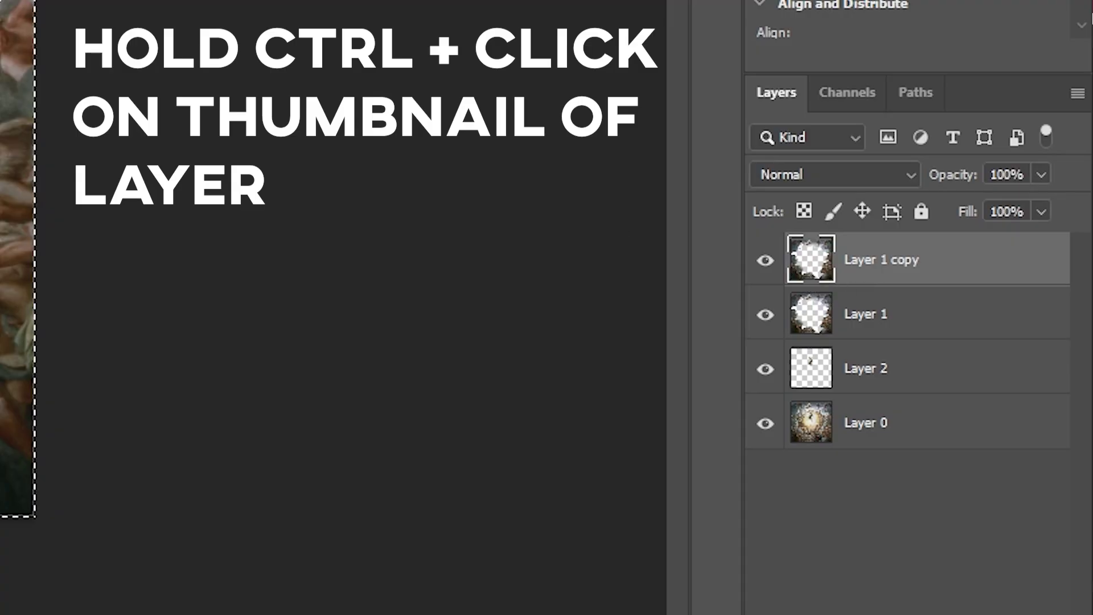
drag(460, 119, 431, 609)
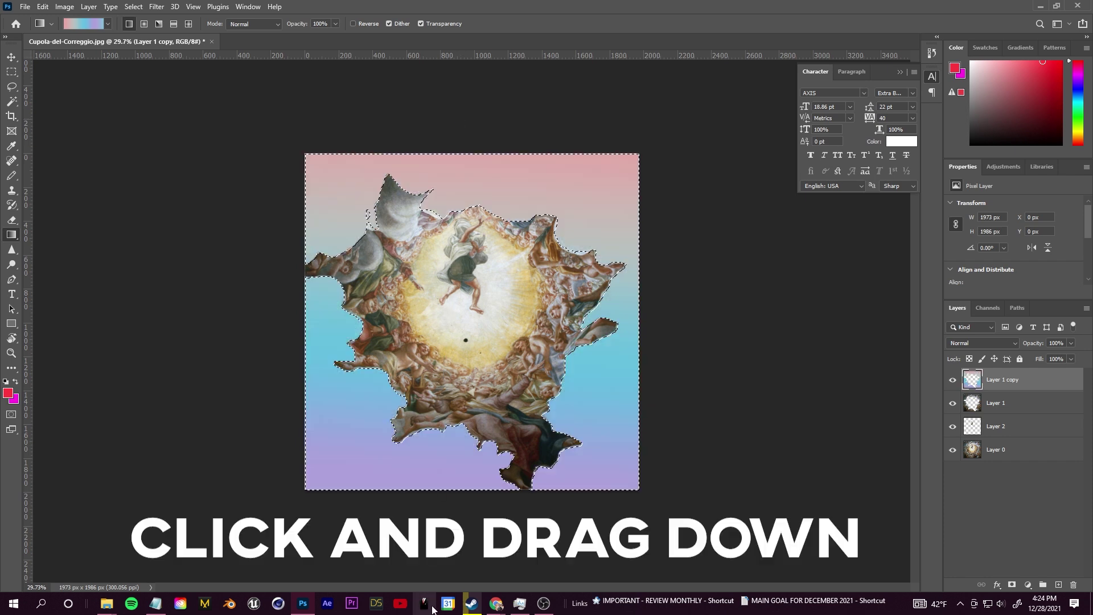
click(135, 7)
click(142, 28)
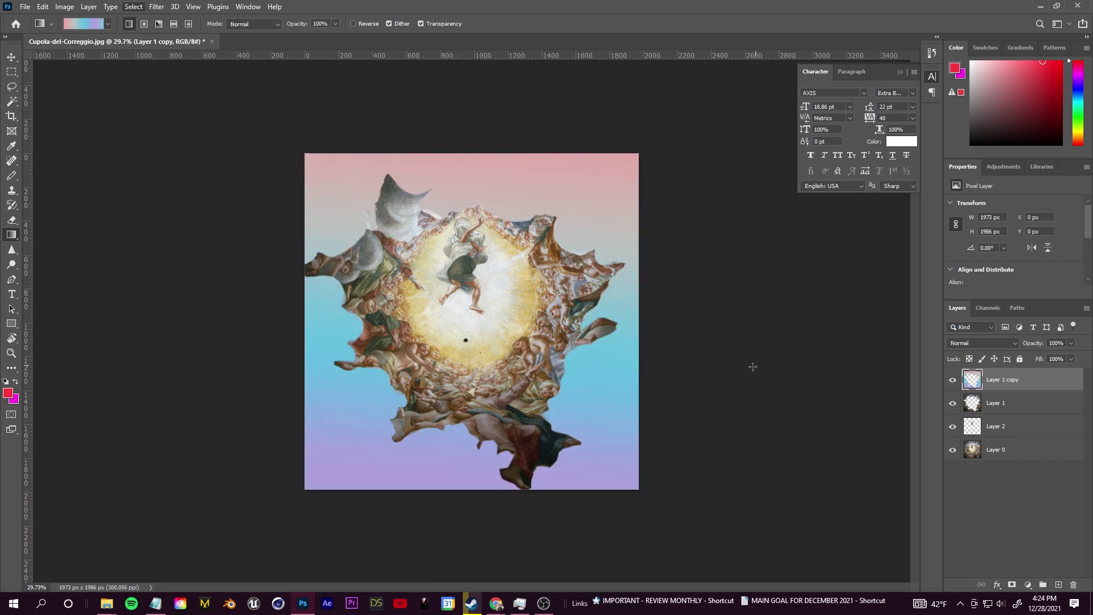
Rename the gradient-filled copy of Layer 1 as Reference.
key(ctrl+0)
click(1004, 451)
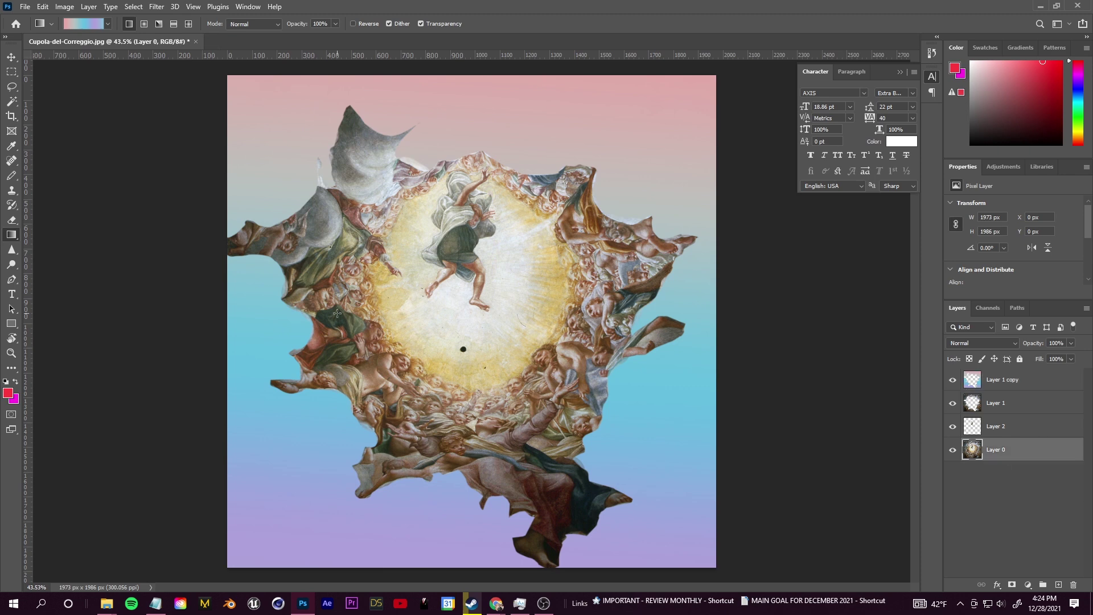
double_click(1003, 380)
text(Reference)
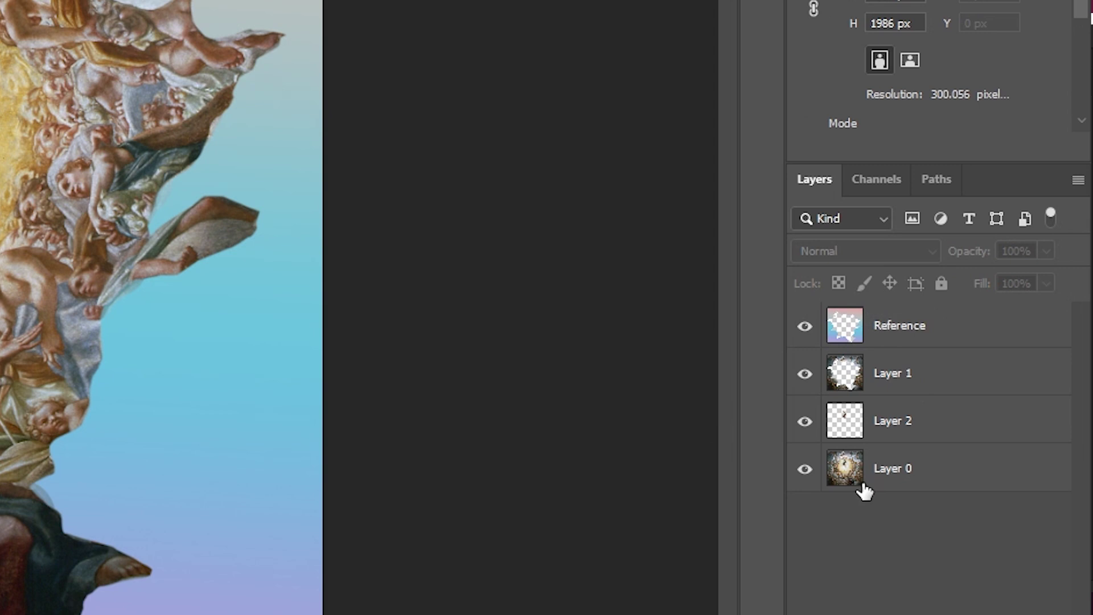
On Layer 0, start a Pen path down the right side and along the lower edge of the large upper-left grey cloud.
click(861, 476)
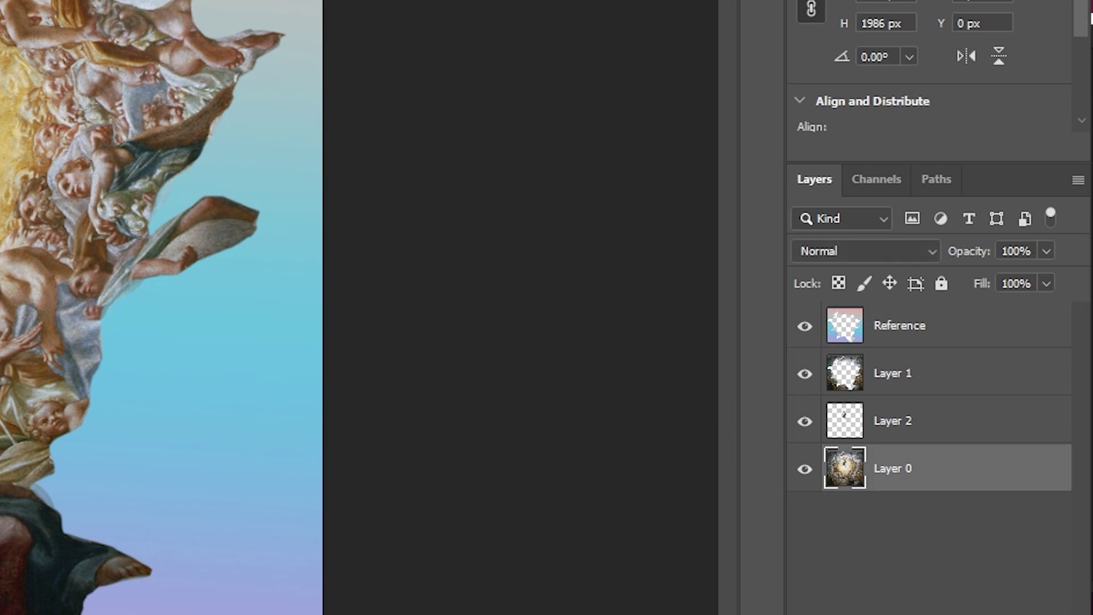
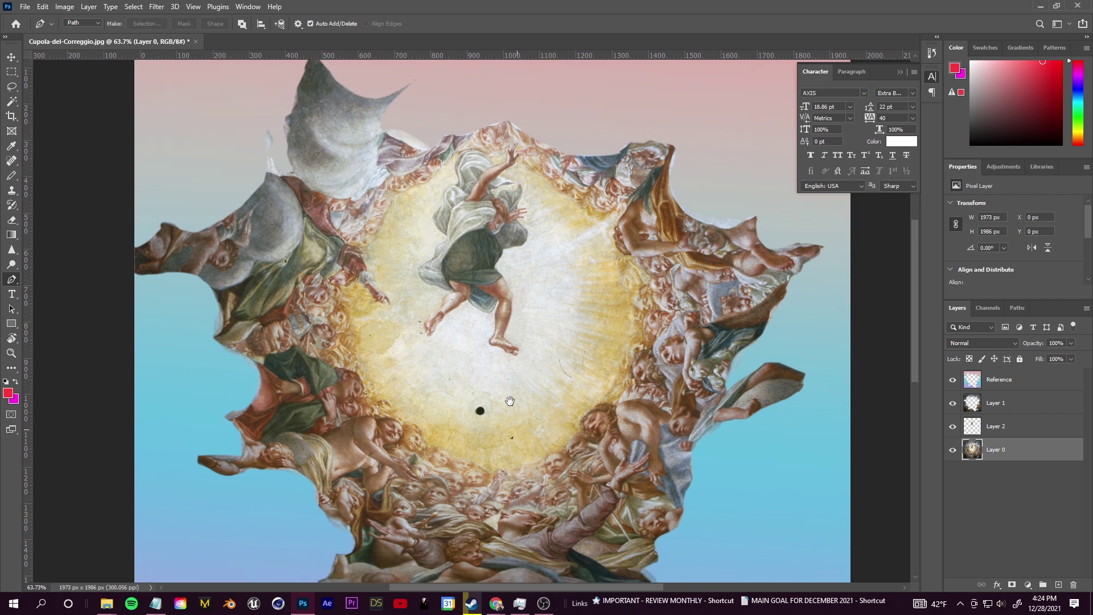
scroll(398, 271, down, 3)
drag(401, 192, 423, 358)
scroll(416, 330, up, 7)
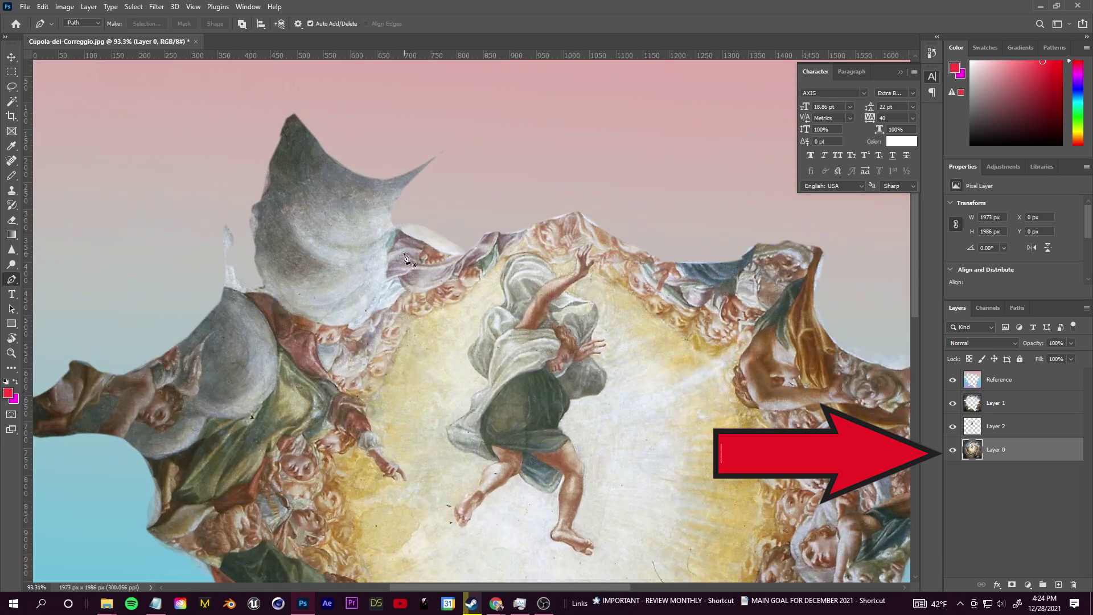
click(395, 229)
click(390, 241)
click(389, 250)
click(386, 262)
click(385, 278)
click(379, 293)
click(374, 305)
drag(354, 323, 346, 324)
click(330, 324)
click(320, 325)
Continue the Pen path around the right side and underside of the second grey cloud beside the green-robed figure.
click(251, 291)
click(247, 294)
click(254, 311)
click(267, 322)
click(278, 330)
click(281, 336)
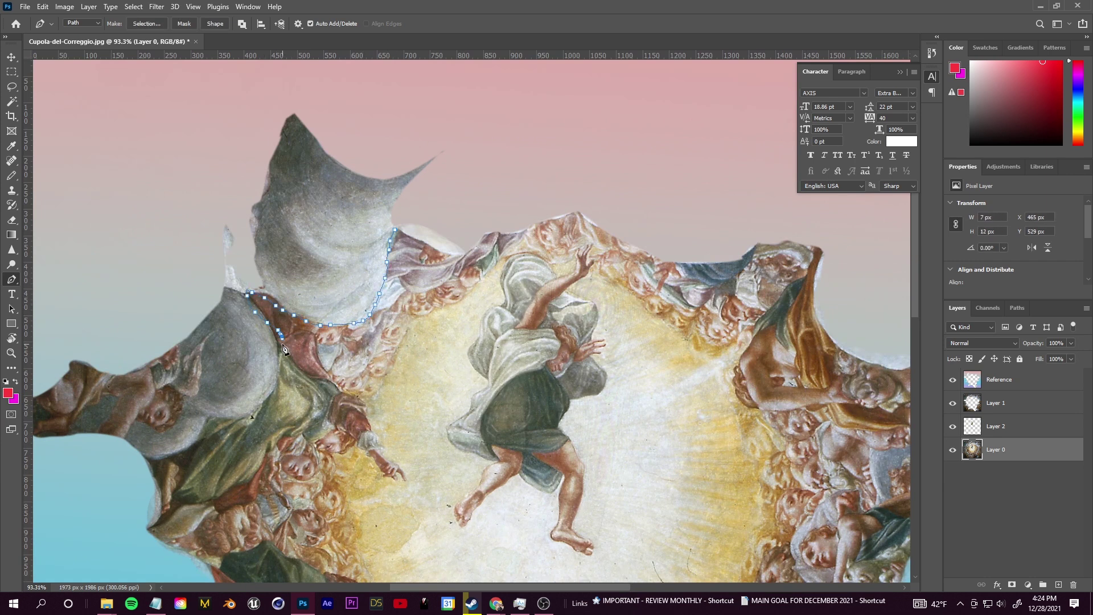
scroll(282, 374, down, 6)
scroll(333, 263, up, 6)
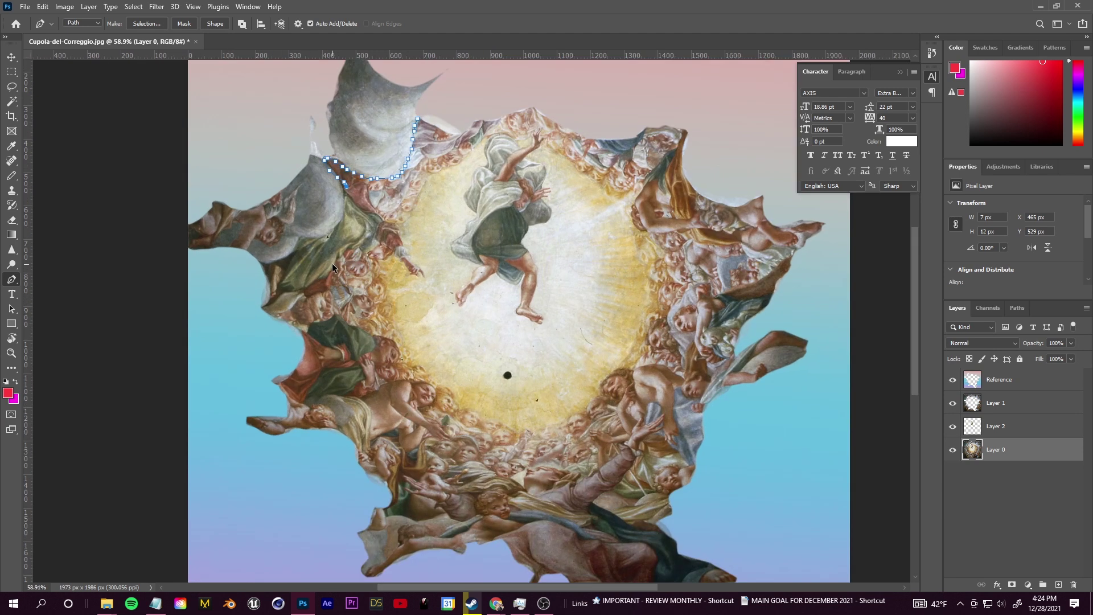
scroll(370, 201, down, 4)
click(353, 184)
click(351, 196)
click(345, 205)
click(335, 213)
click(327, 218)
click(318, 220)
click(314, 219)
click(301, 223)
click(295, 230)
click(287, 237)
click(278, 242)
click(267, 246)
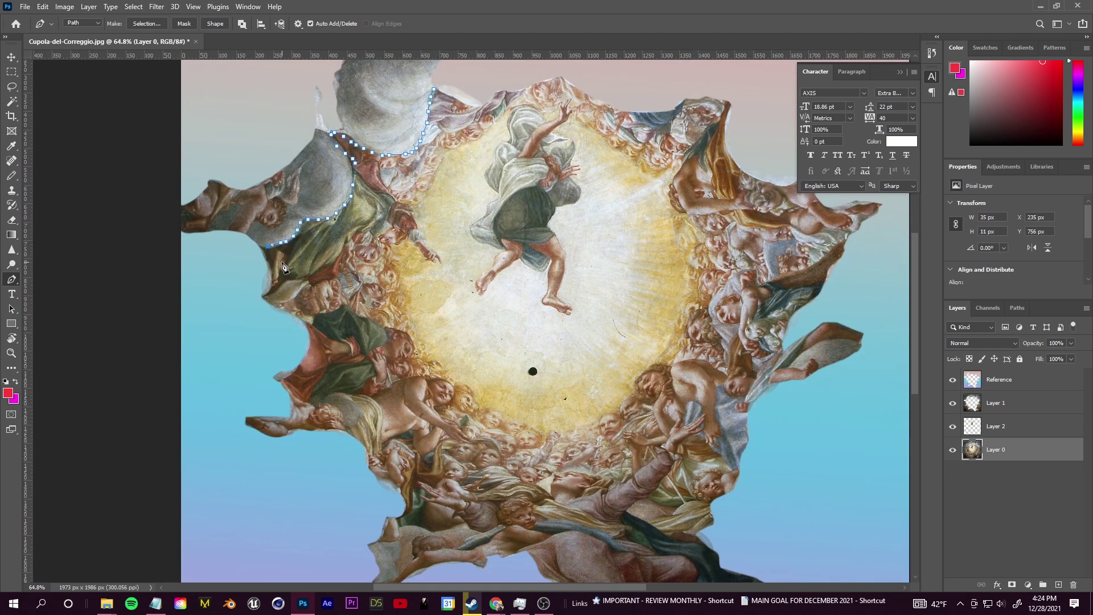
Extend the path beneath the green-robed figure and past the cherubs on the left side of the fresco.
click(271, 258)
click(274, 270)
click(283, 278)
click(297, 278)
click(310, 278)
click(309, 277)
click(313, 285)
click(324, 284)
click(332, 280)
click(334, 280)
click(338, 281)
click(341, 289)
click(341, 296)
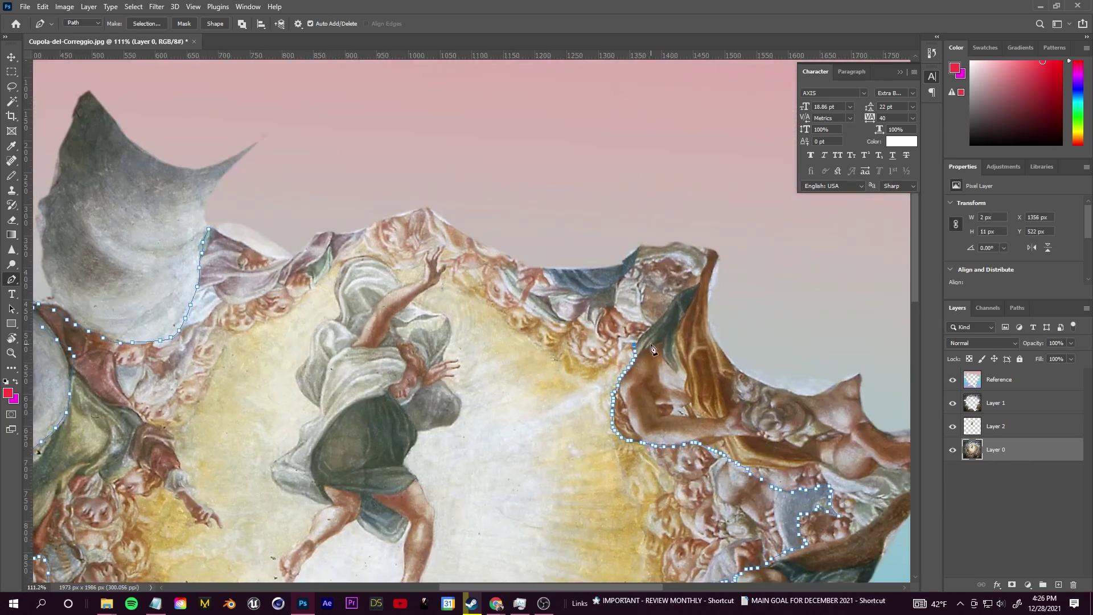
Close the path around the inner ring of figures and convert it into a new anti-aliased selection with a 1-pixel feather.
click(487, 266)
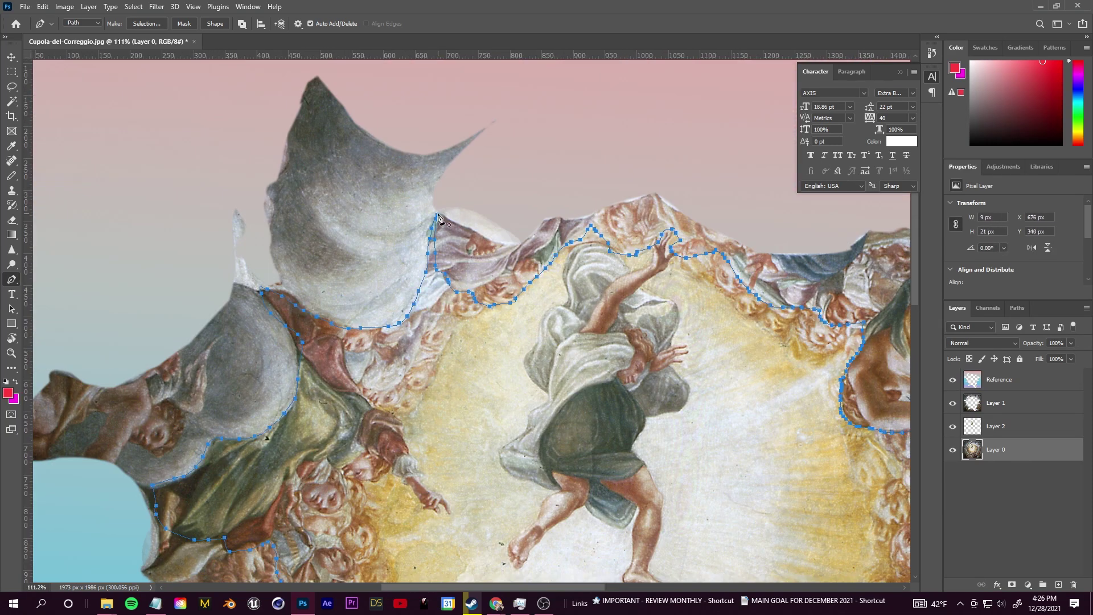
scroll(487, 330, down, 5)
right_click(506, 286)
click(582, 339)
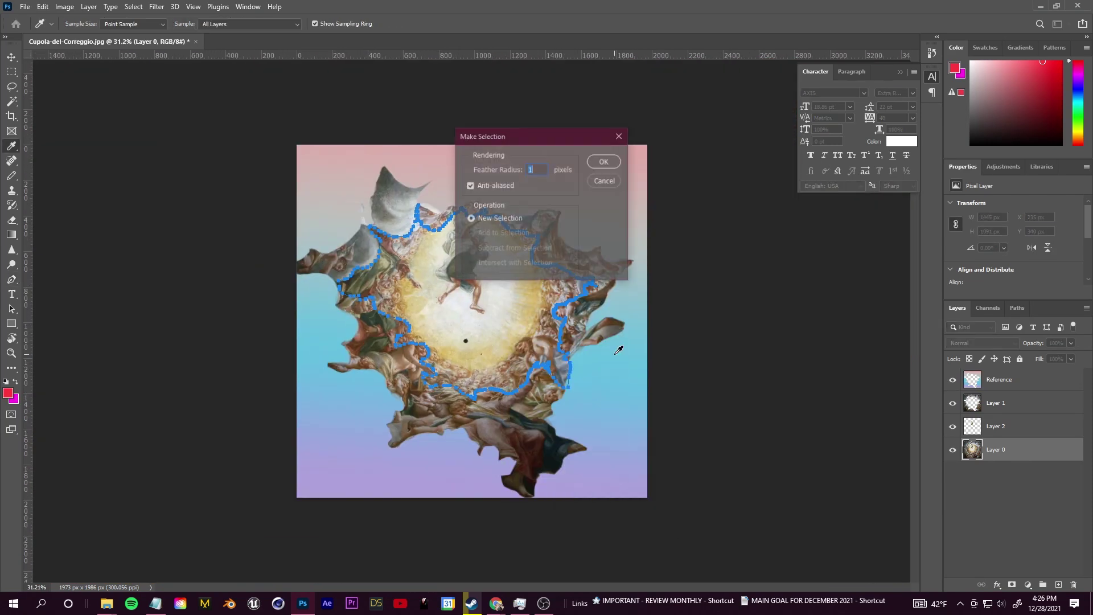
click(599, 160)
Invert the selection and copy that area of Layer 0 to a new layer.
click(134, 7)
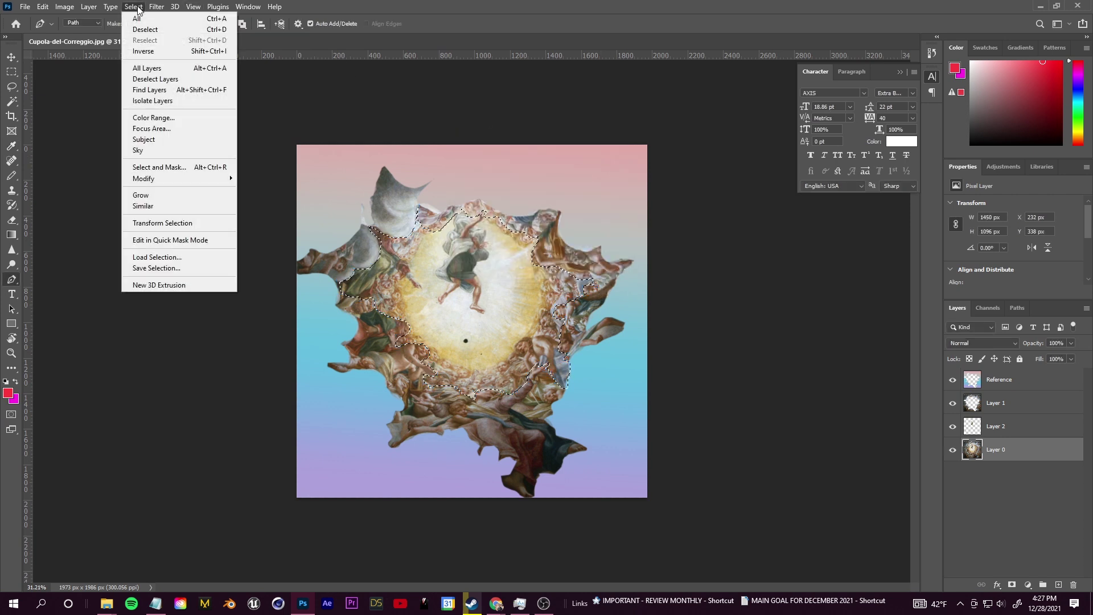
click(143, 51)
key(ctrl+j)
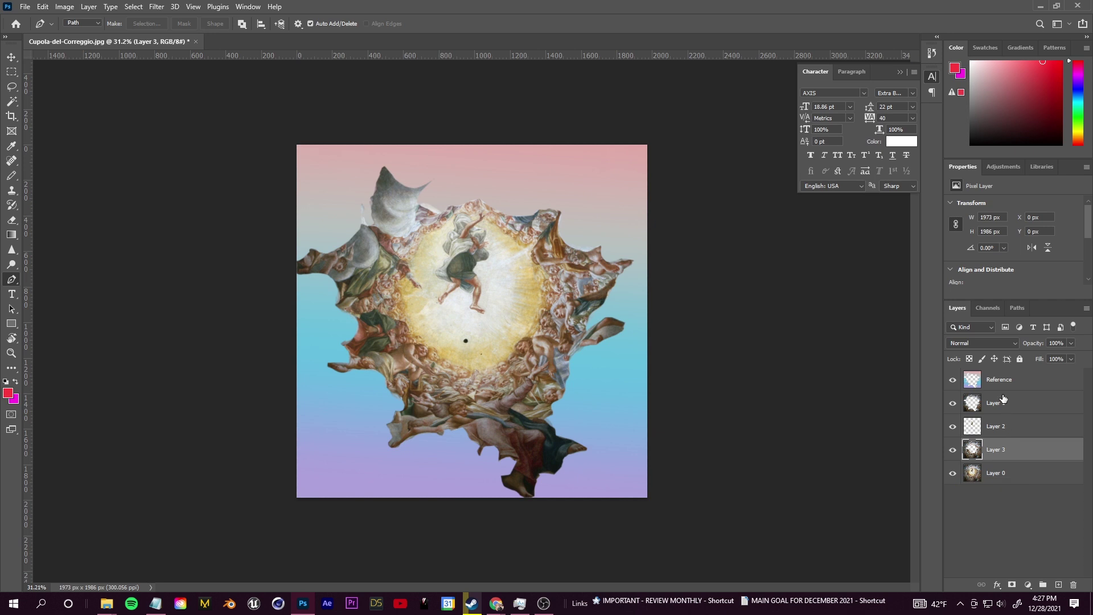
Hide the Reference layer and toggle Layer 0's visibility to check the new layer's opening.
click(992, 381)
key(ctrl+comma)
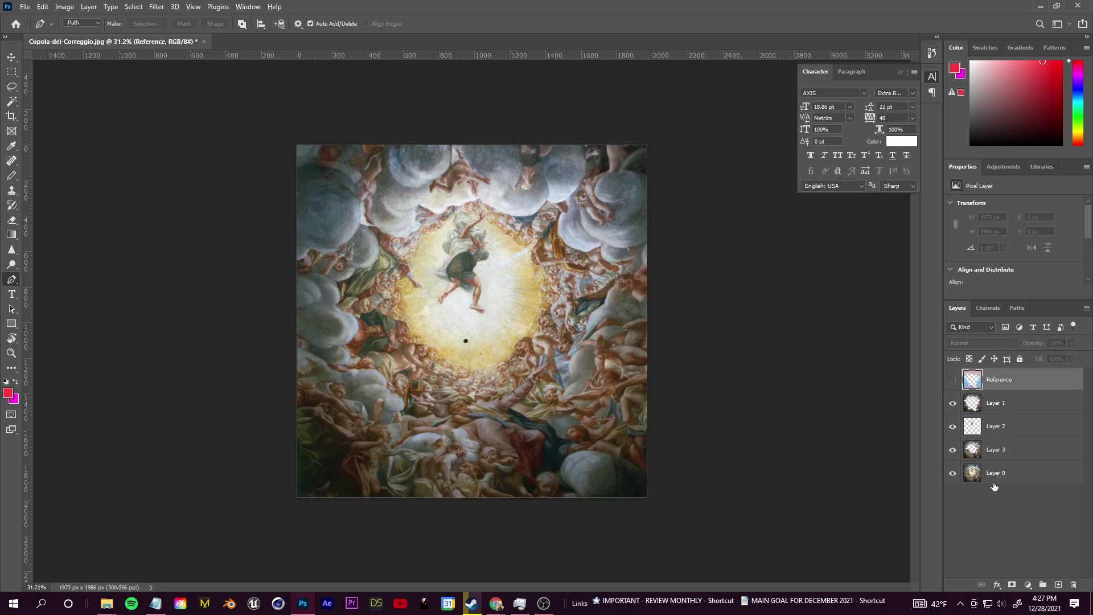
click(953, 474)
click(953, 472)
Load Layer 1's shape as a selection, delete that area from Layer 3 and deselect.
click(1040, 453)
ctrl+click(974, 403)
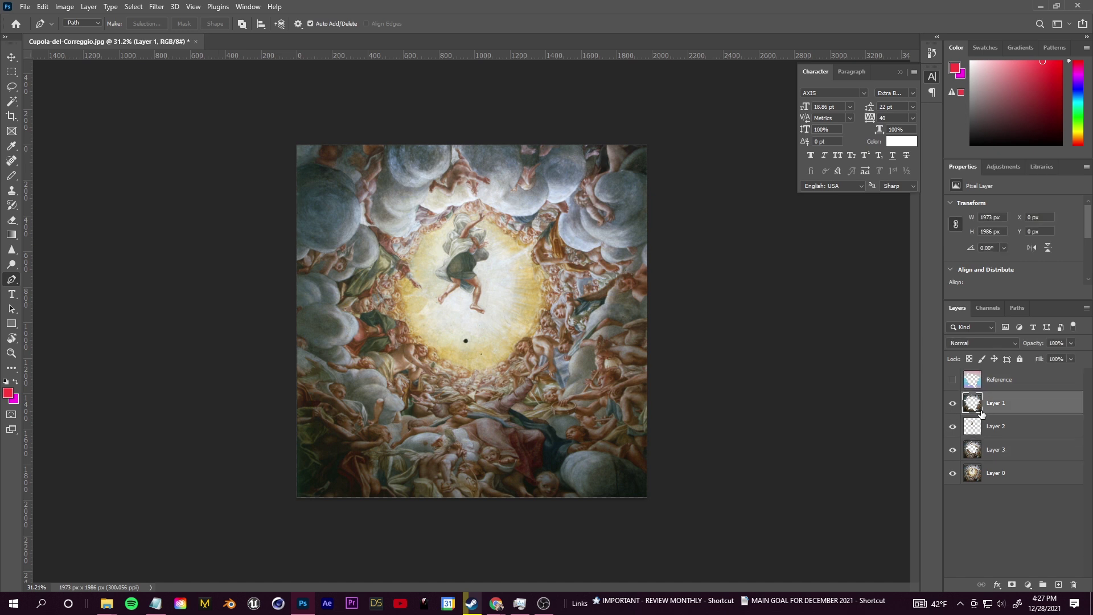
click(1019, 454)
key(Delete)
click(133, 7)
click(169, 51)
key(ctrl+d)
Hide Layer 0 and toggle the layers above it to examine Layer 3's ring against the outer ring.
click(954, 475)
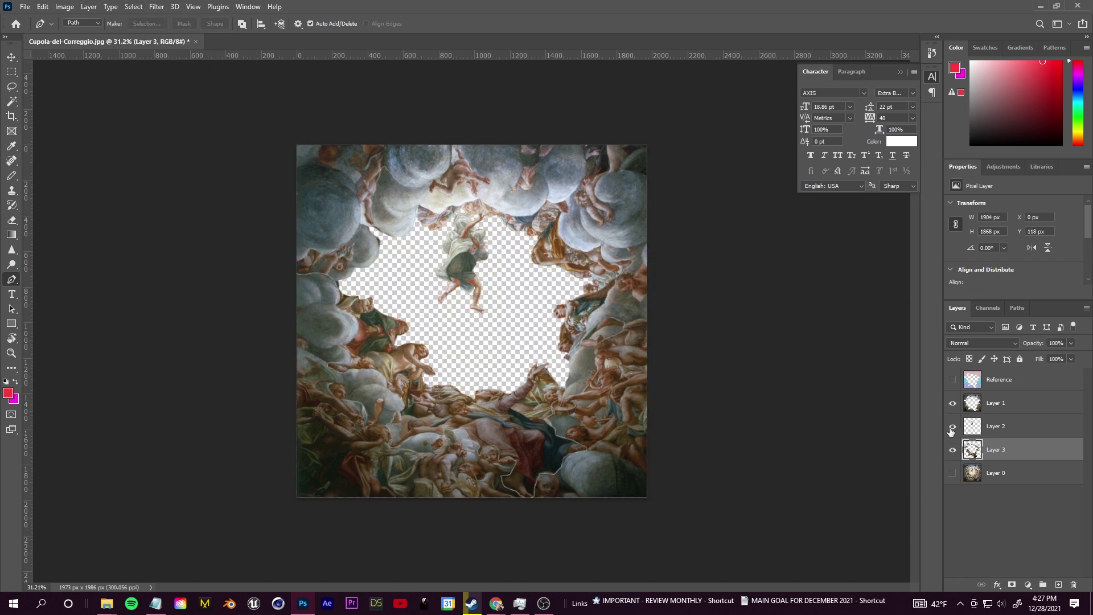
click(952, 404)
drag(952, 450, 953, 404)
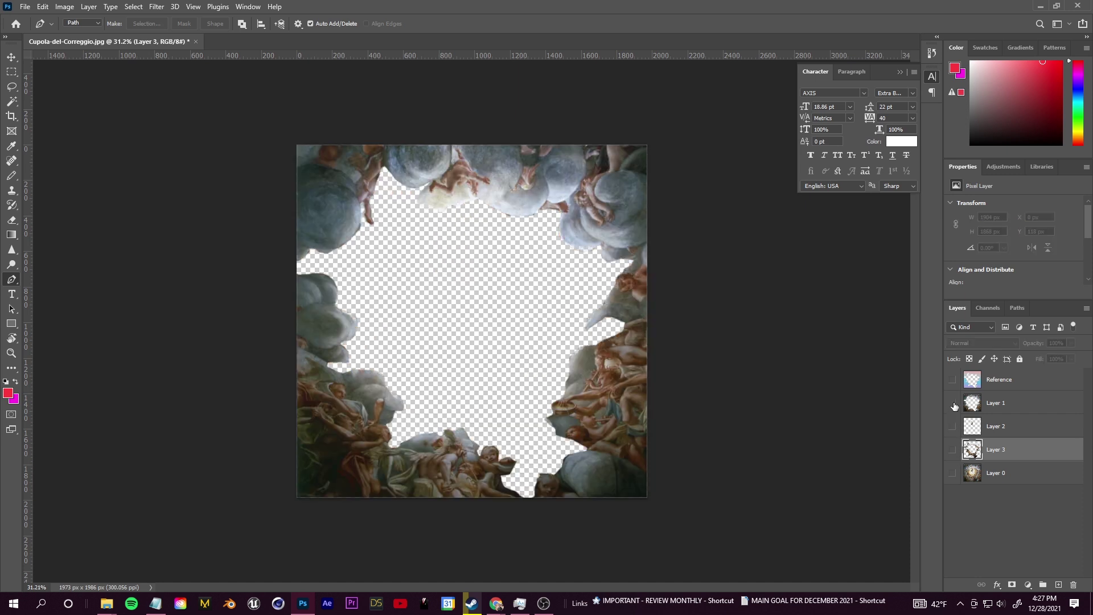
click(952, 403)
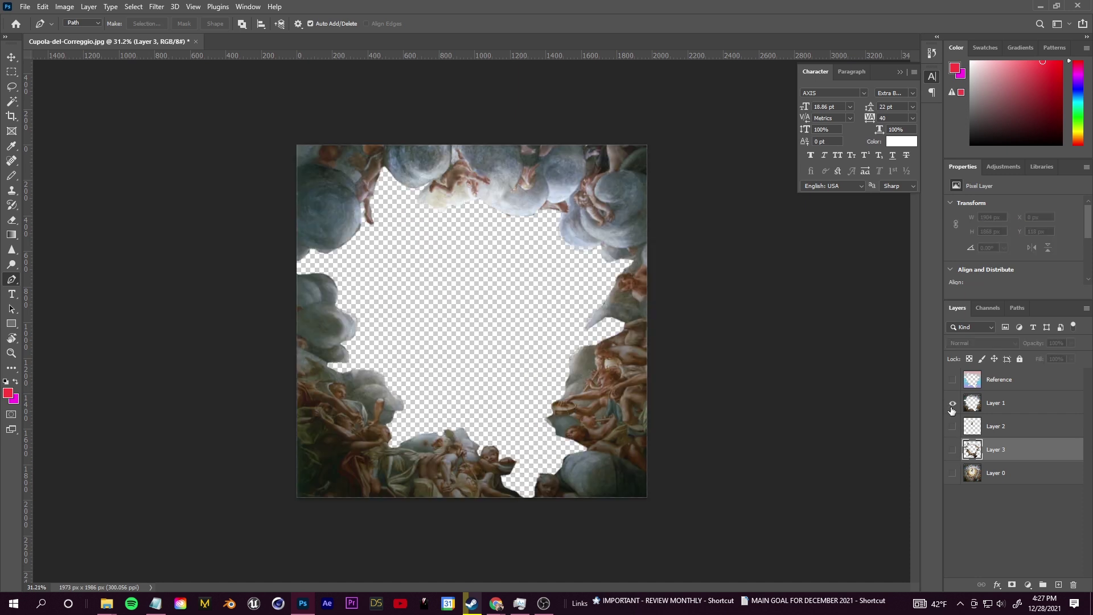
click(953, 450)
click(953, 450)
click(953, 450)
click(953, 450)
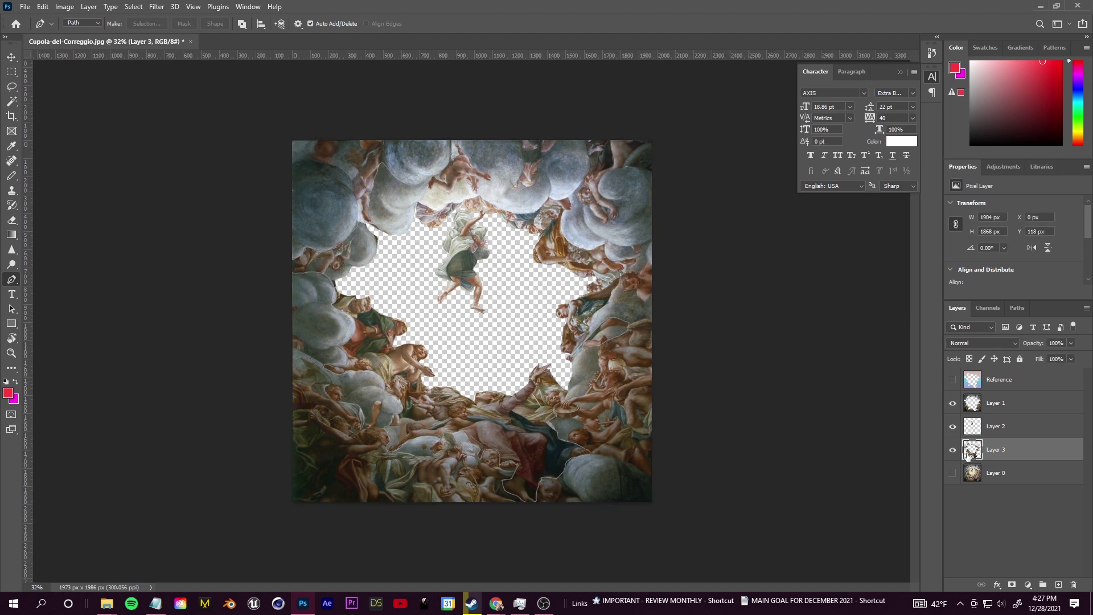
click(952, 451)
click(951, 450)
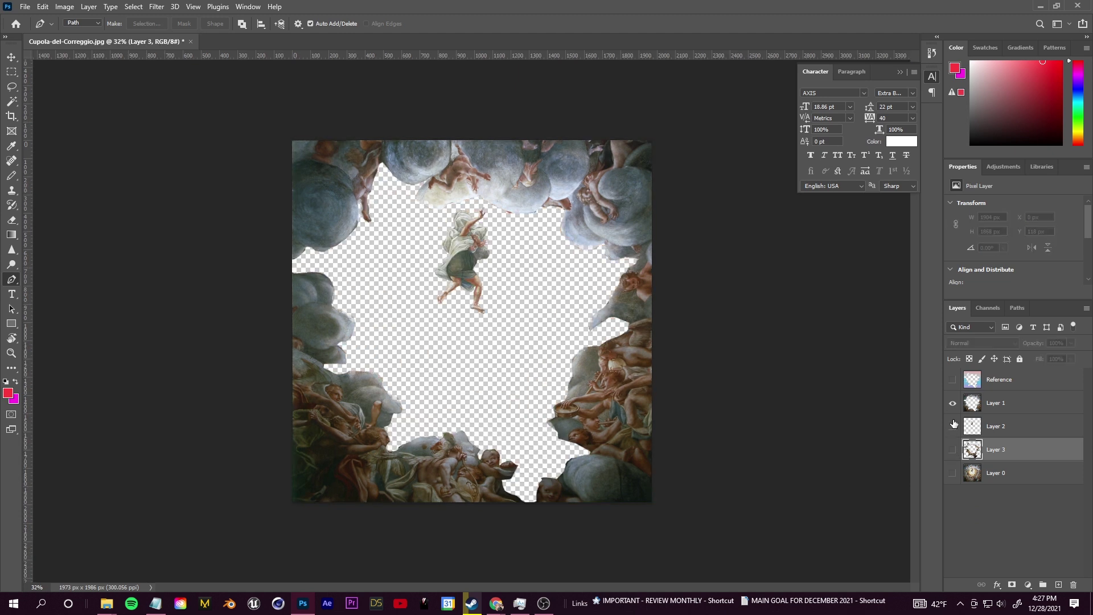
Toggle Layers 1, 2 and 3 individually to examine how the separate cut-outs build up the fresco.
click(952, 426)
click(952, 403)
click(952, 403)
click(952, 450)
click(952, 427)
click(952, 426)
click(952, 451)
click(952, 426)
click(952, 403)
click(949, 418)
click(950, 404)
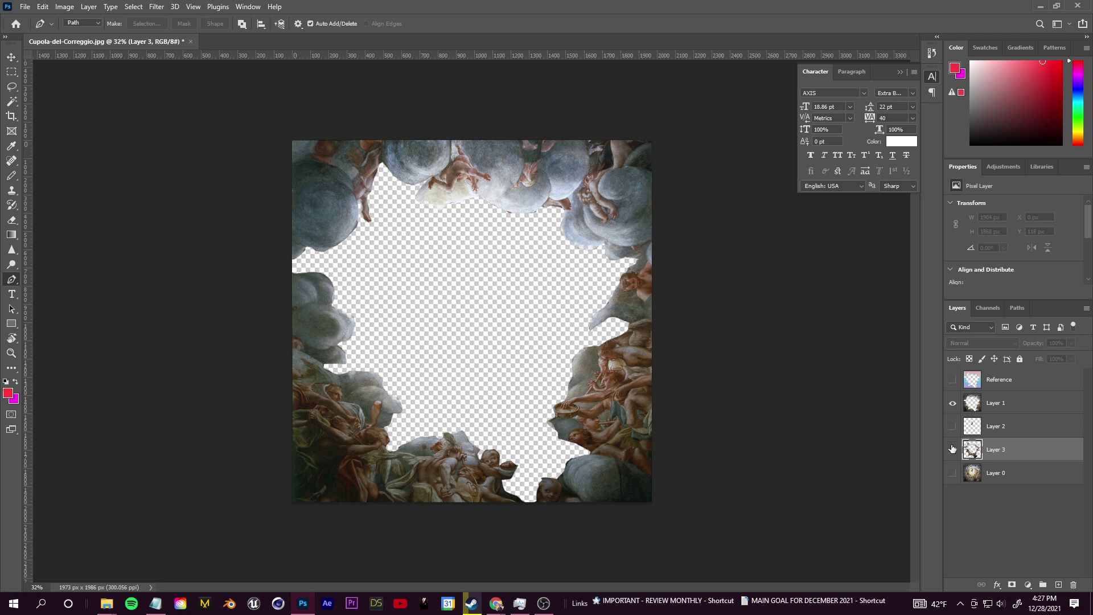
click(952, 449)
click(952, 426)
Toggle Layer 3 repeatedly to examine the middle ring of figures around the central figure.
scroll(545, 453, up, 3)
scroll(569, 449, down, 1)
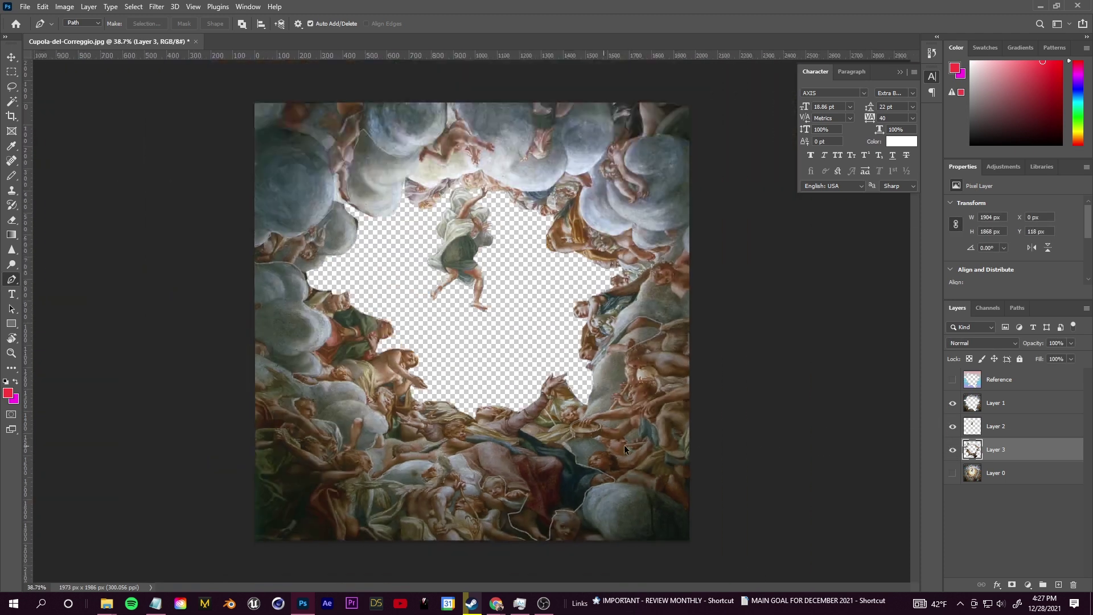
click(952, 449)
click(952, 449)
click(952, 449)
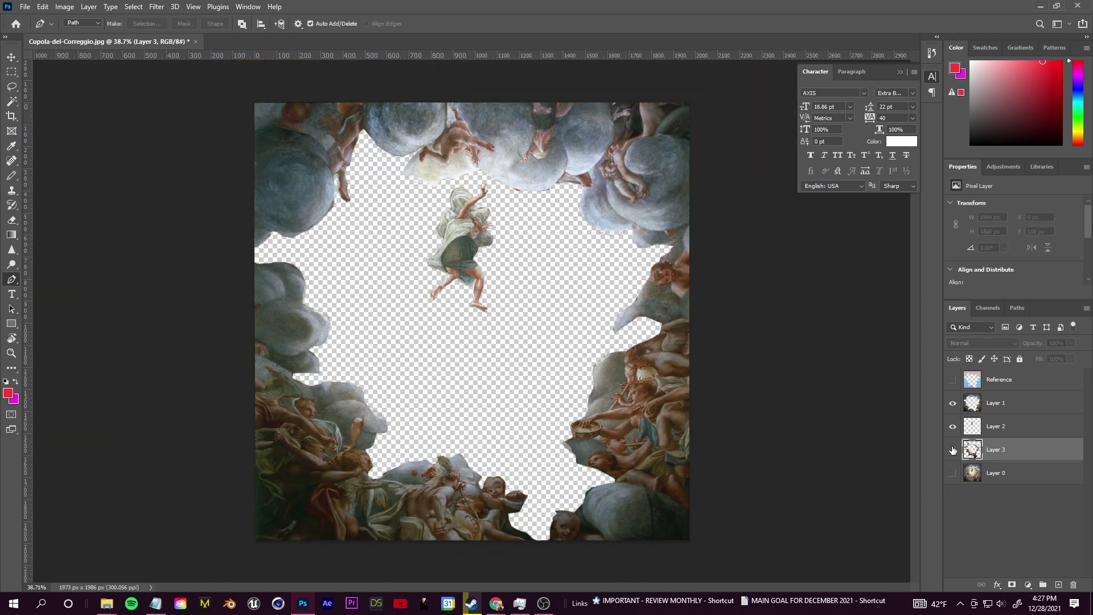
click(952, 450)
click(952, 450)
click(952, 450)
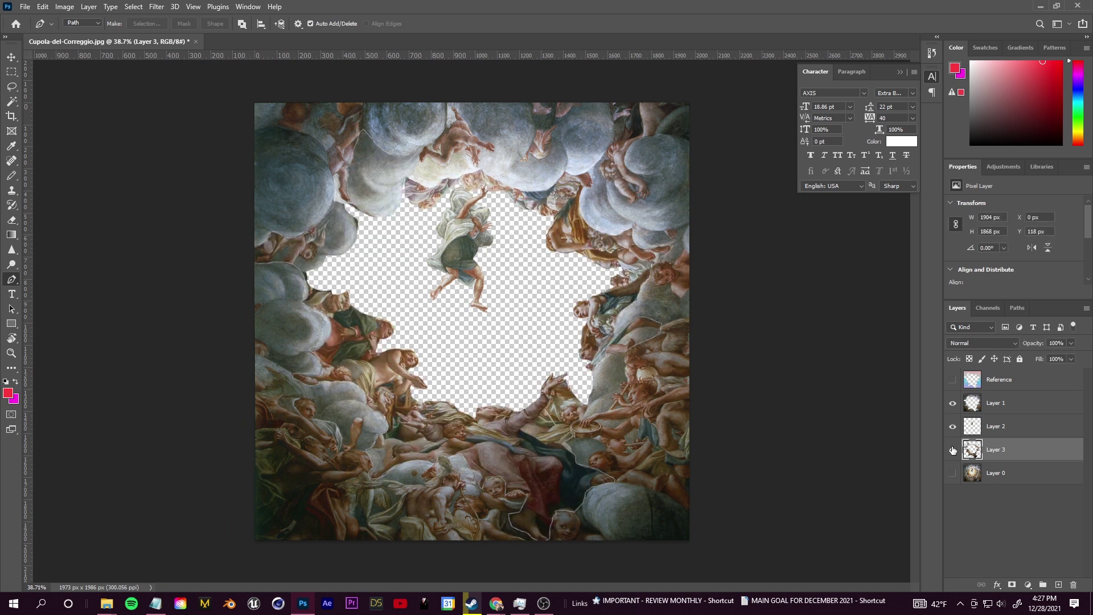
click(952, 449)
click(952, 450)
click(952, 426)
click(952, 403)
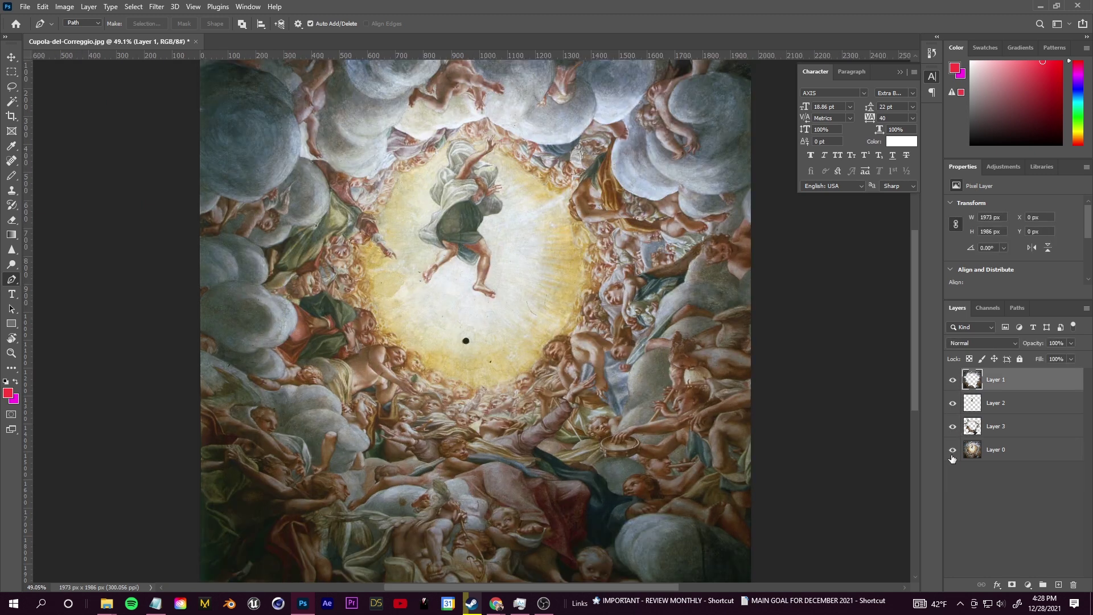
Toggle Layer 0's visibility to examine the part of the fresco remaining behind the cut-out layers.
click(952, 450)
click(952, 449)
click(952, 449)
click(952, 449)
click(952, 449)
click(952, 449)
key(ctrl+minus)
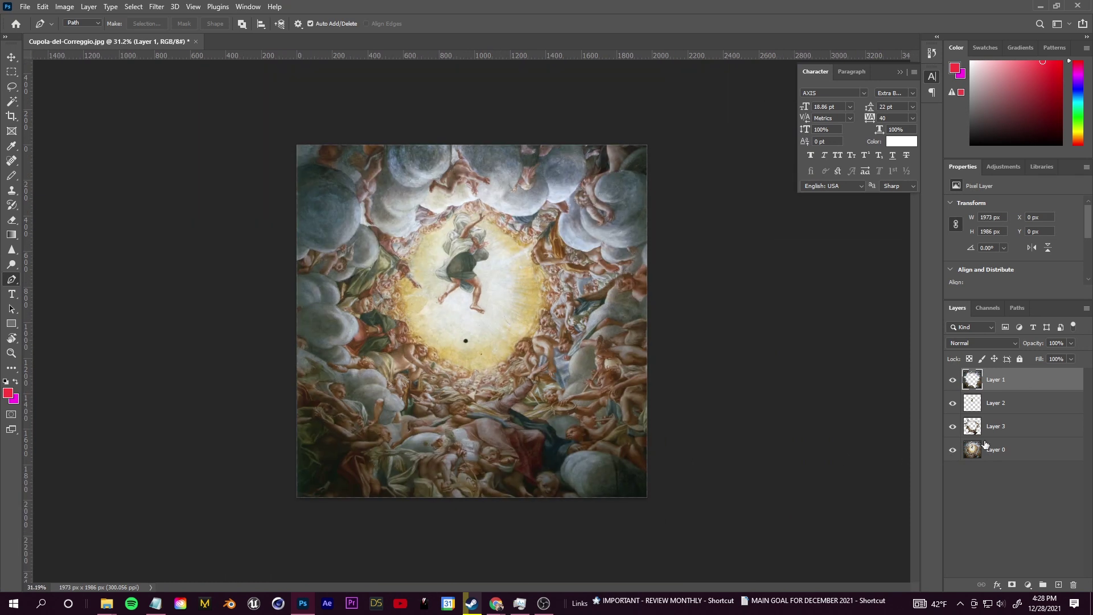
Duplicate Layer 3 and rename the copy as REFERENCE.
click(1035, 433)
key(ctrl+j)
double_click(1007, 426)
text(REFERENCE)
key(Return)
Fill the REFERENCE layer's shape with a vertical pink-to-blue-to-purple linear gradient, leaving nothing selected.
click(11, 234)
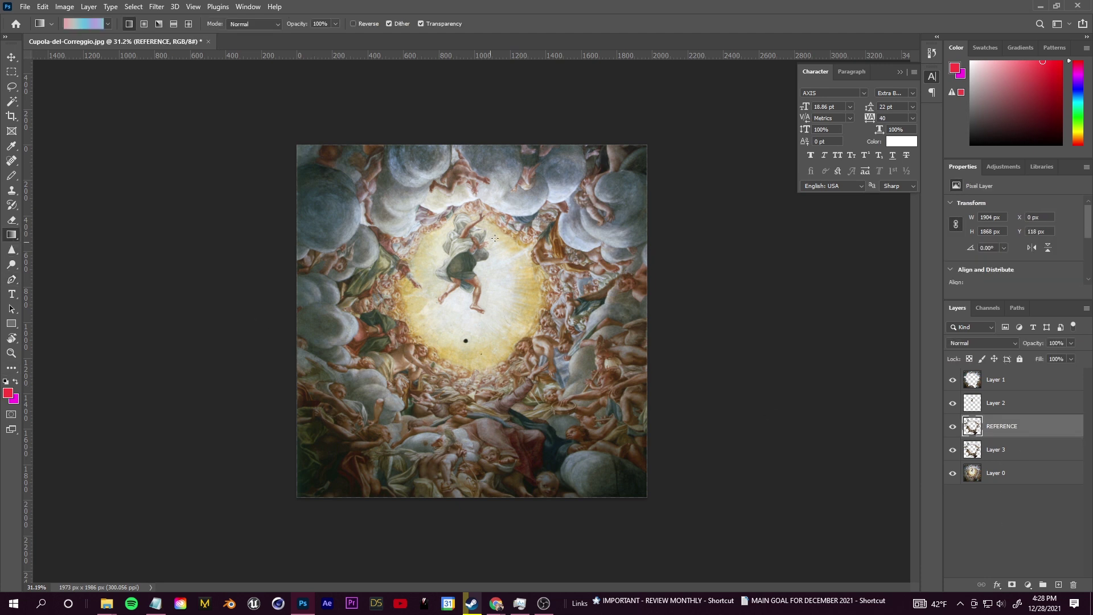
ctrl+click(973, 431)
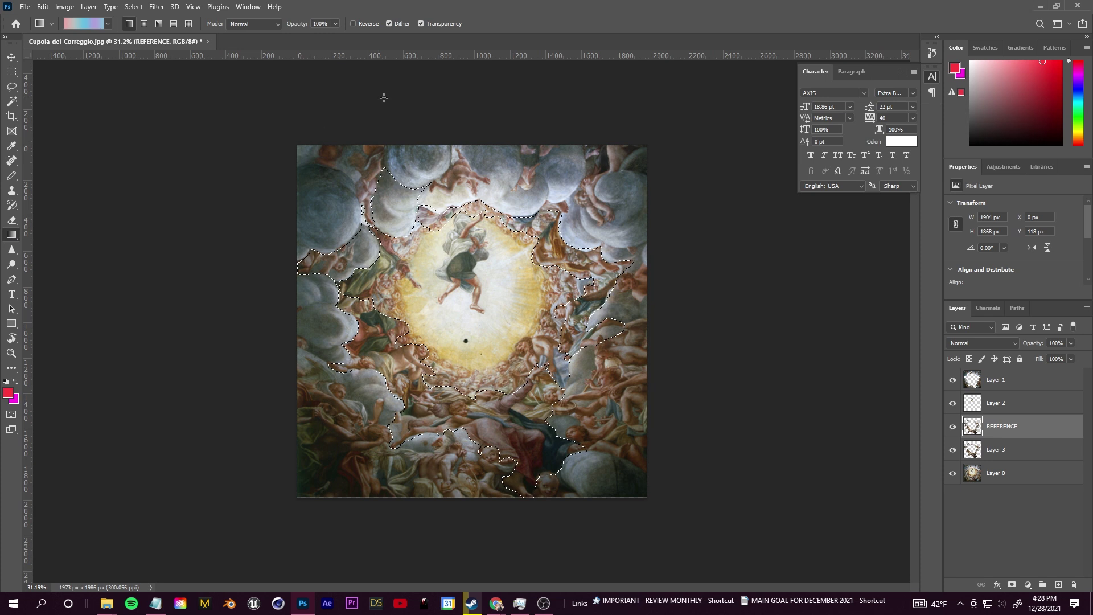
drag(472, 114, 456, 536)
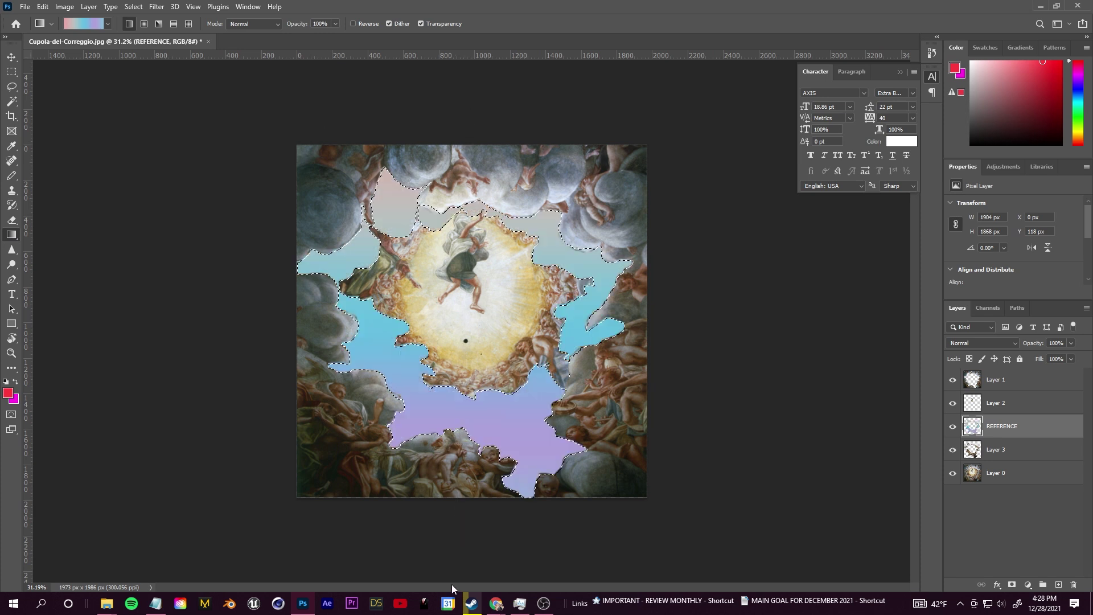
click(133, 6)
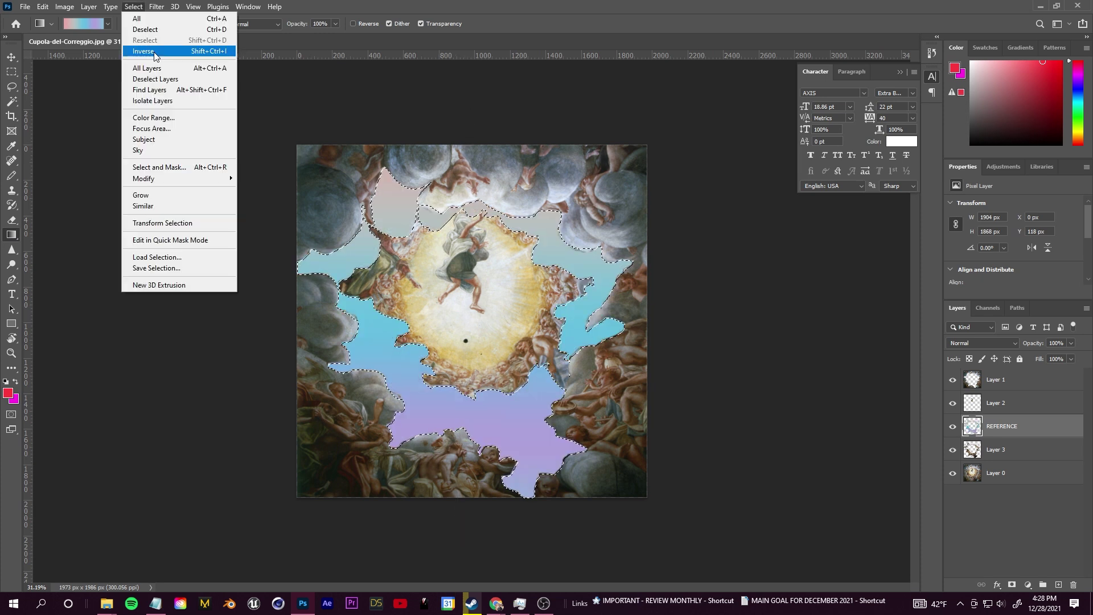
click(151, 29)
On Layer 0, start a Pen path from the central figure's raised hand along the inner edge of the upper-right cherubs.
scroll(484, 379, up, 5)
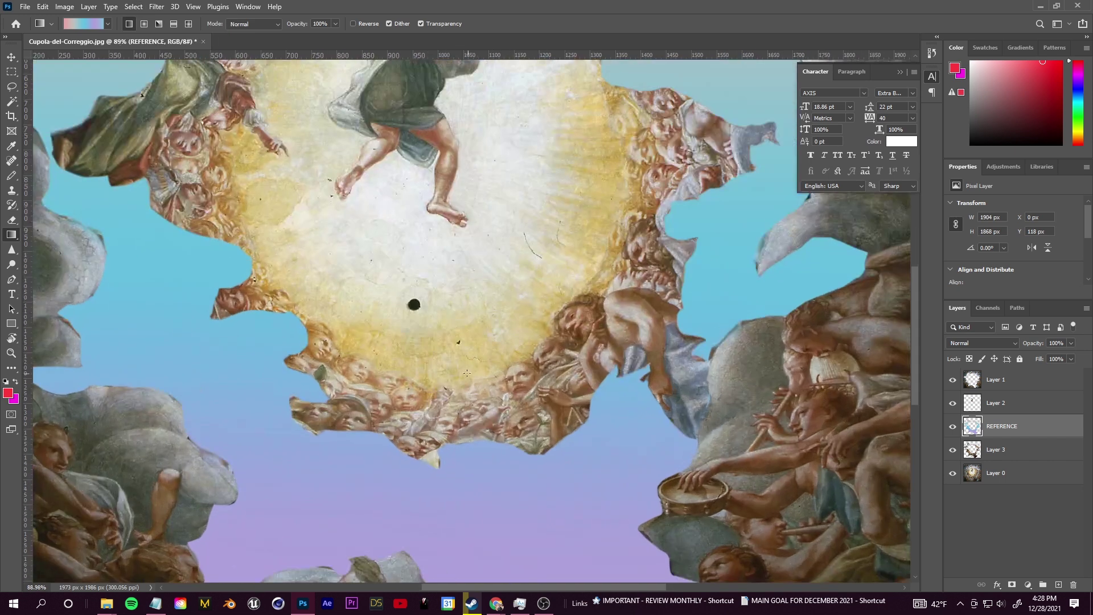
click(1000, 472)
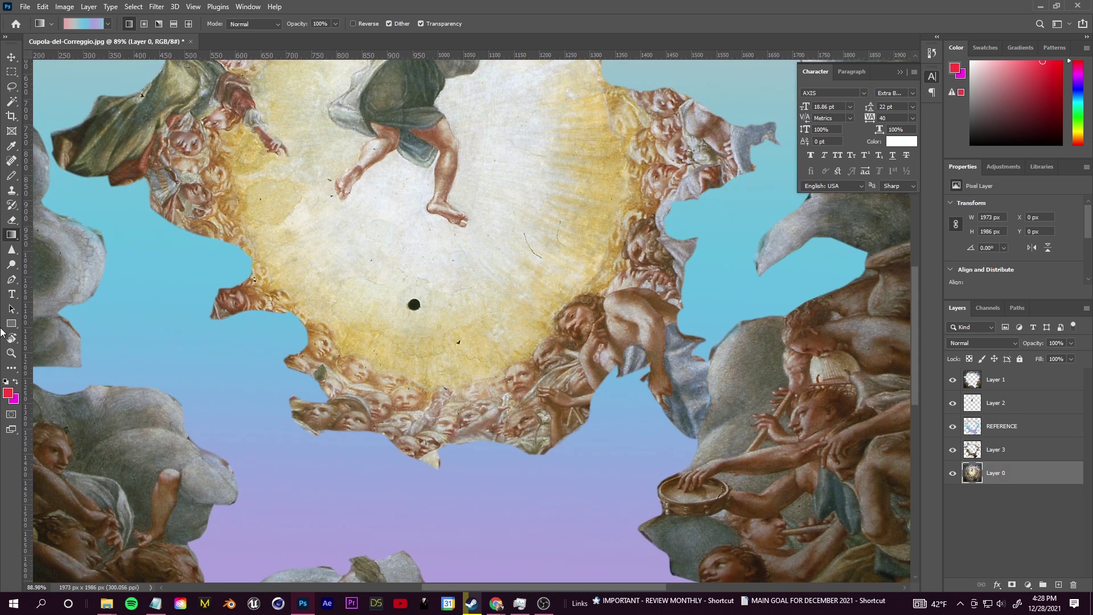
click(11, 279)
scroll(461, 418, down, 2)
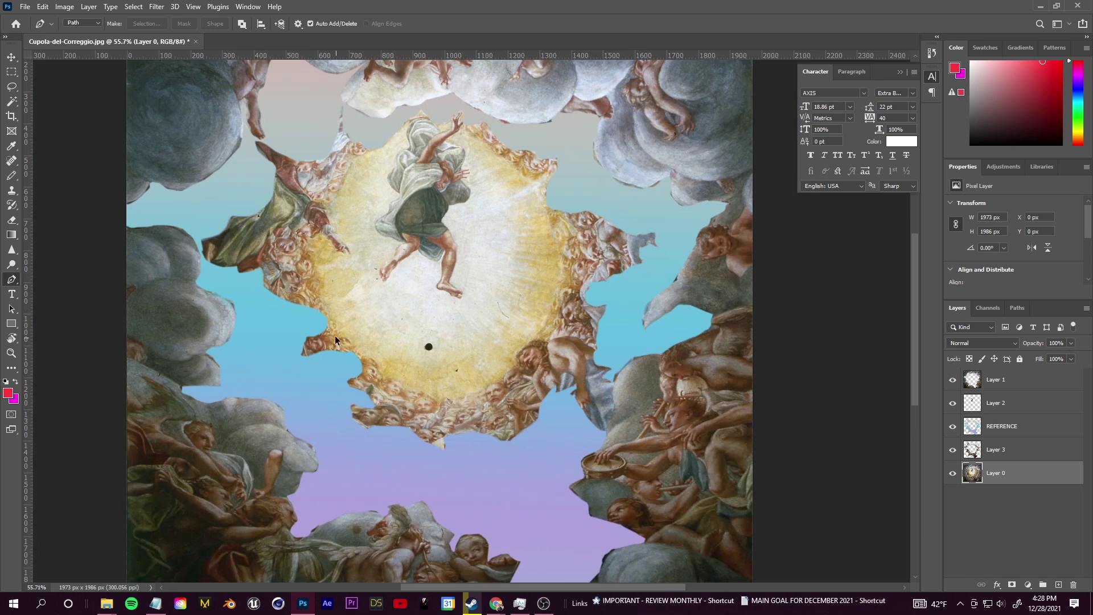
scroll(320, 282, down, 2)
scroll(442, 294, up, 2)
scroll(354, 185, up, 2)
scroll(672, 256, down, 1)
scroll(637, 173, up, 2)
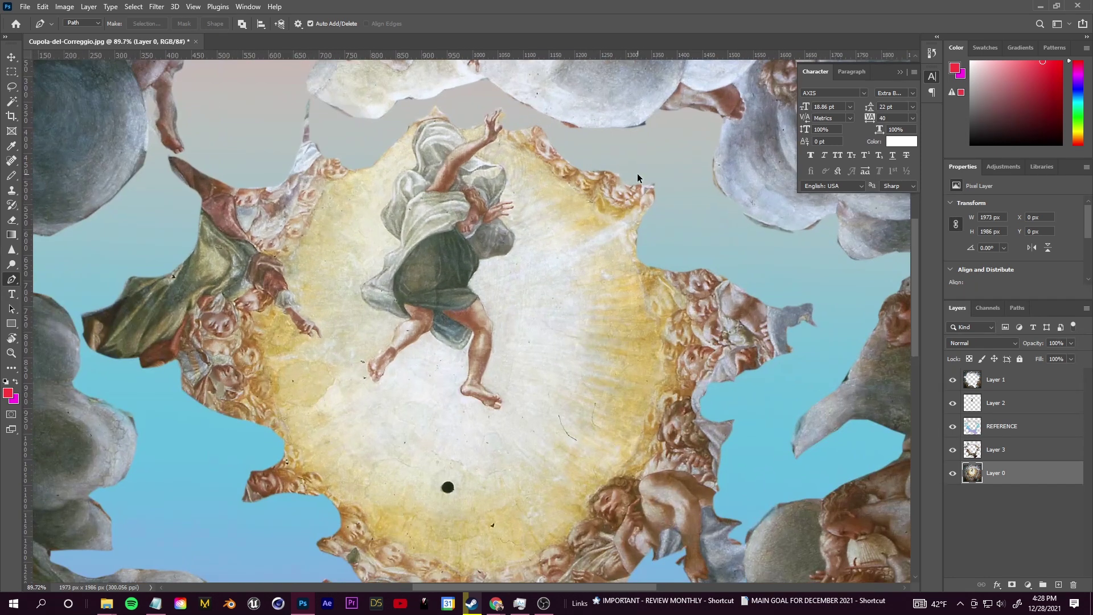
click(480, 119)
click(488, 130)
click(497, 139)
click(501, 143)
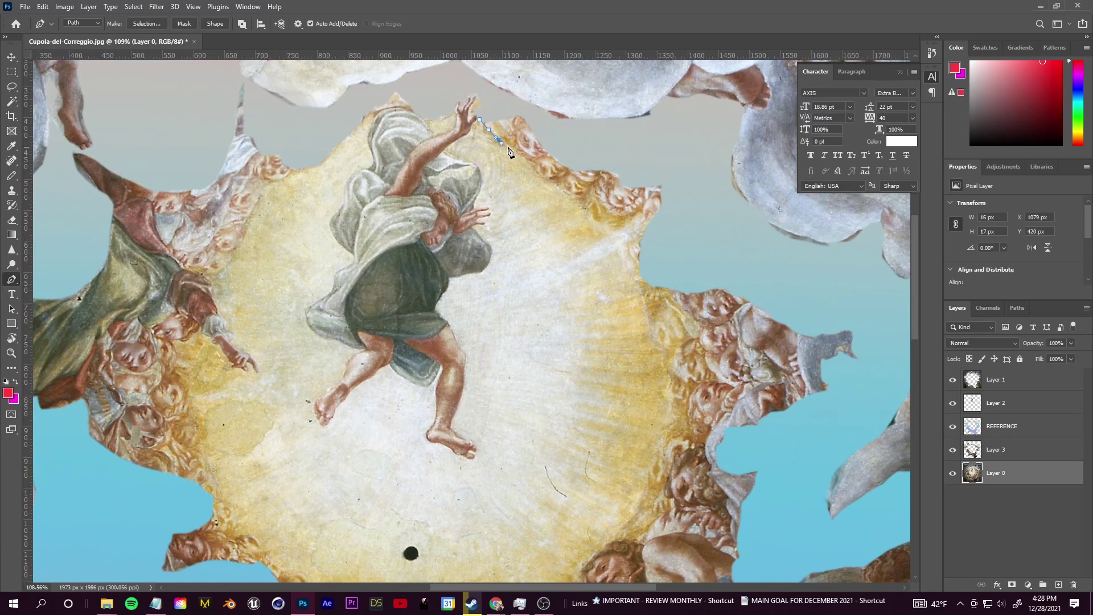
click(538, 168)
click(540, 174)
click(543, 179)
click(547, 181)
click(554, 184)
click(559, 188)
Continue the Pen path down the right side of the golden glow and along the cherubs at its bottom.
click(617, 226)
click(641, 270)
drag(643, 296, 638, 122)
click(665, 325)
click(576, 412)
drag(550, 436, 589, 376)
drag(512, 432, 556, 420)
click(460, 452)
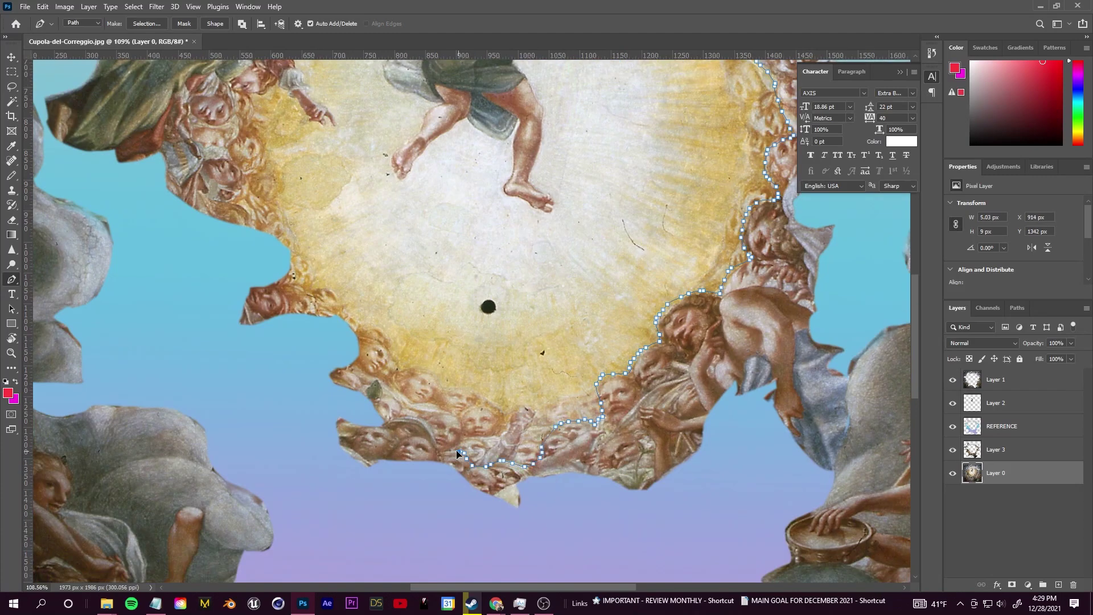
Continue the Pen path up the left side of the golden glow and around the reaching arm, closing it at the central figure's raised hand.
drag(458, 453, 582, 509)
click(445, 370)
drag(445, 370, 545, 502)
click(459, 288)
click(549, 305)
scroll(558, 307, up, 3)
drag(464, 261, 571, 504)
click(531, 439)
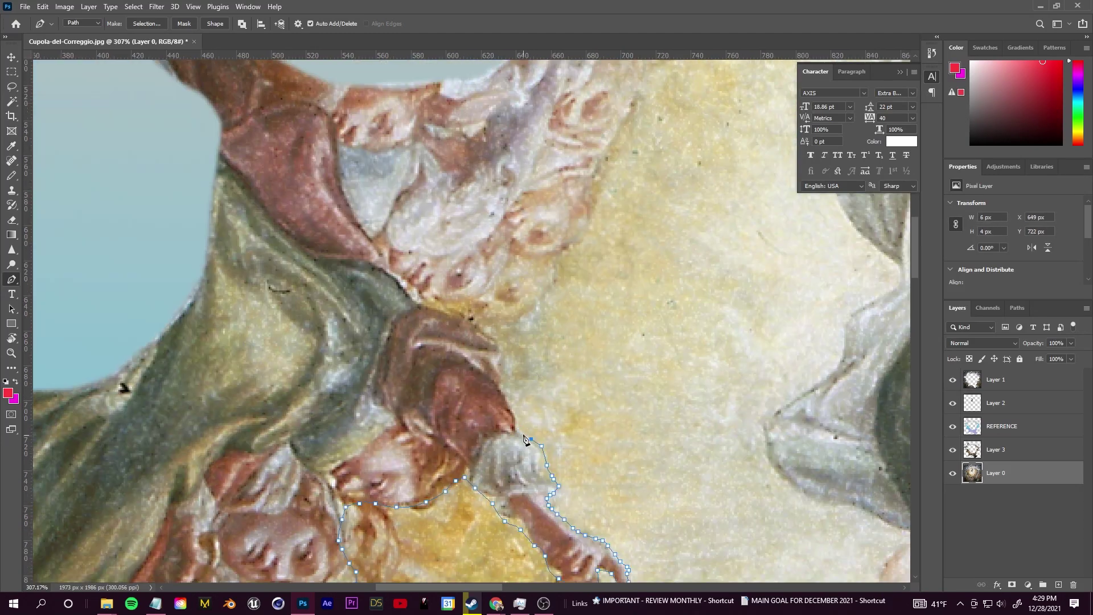
Turn the path into a selection with a 1-pixel feather, invert it, and copy the selected area of Layer 0 to a new layer.
scroll(524, 439, down, 14)
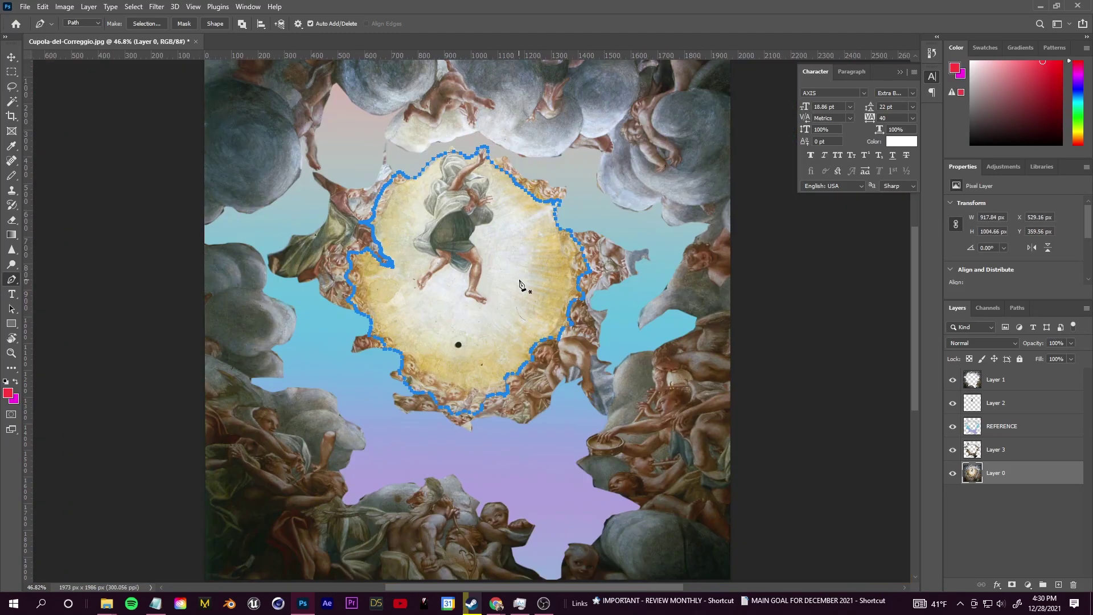
right_click(524, 283)
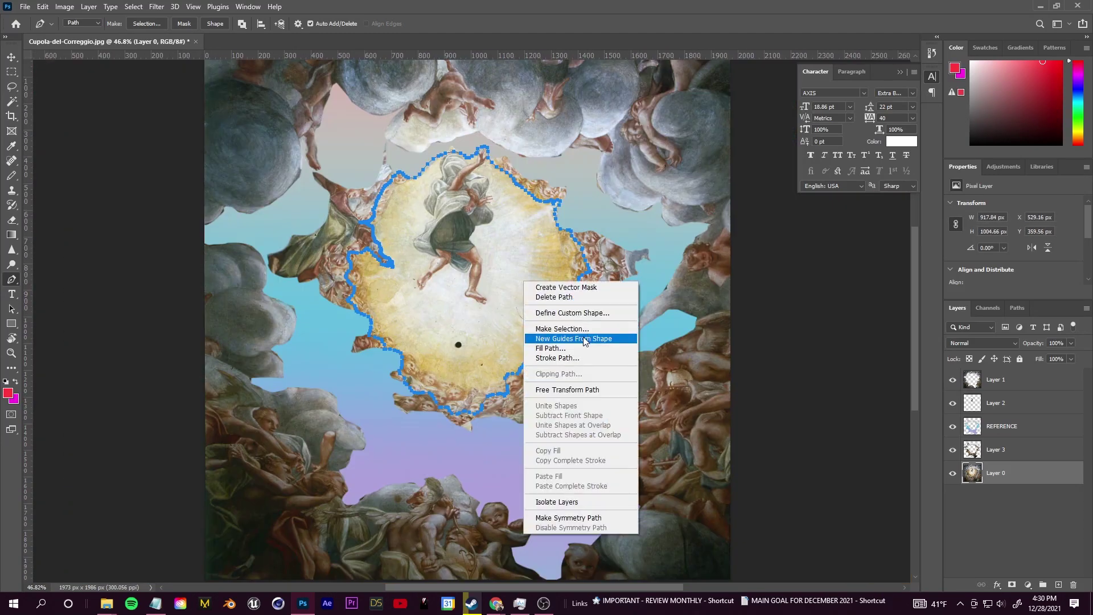
click(580, 329)
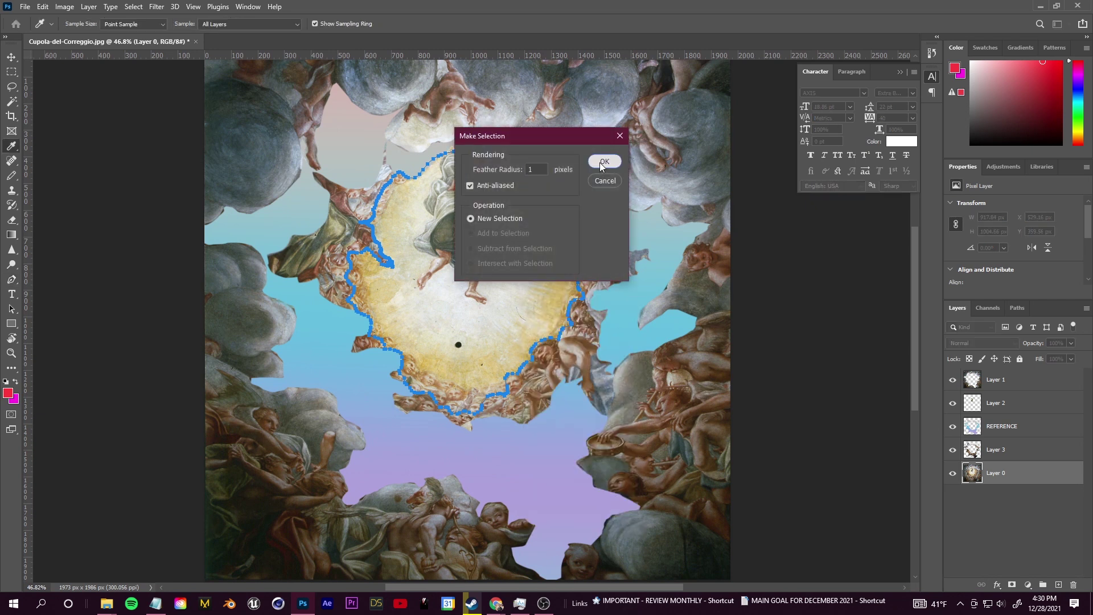
click(603, 162)
click(133, 6)
click(145, 47)
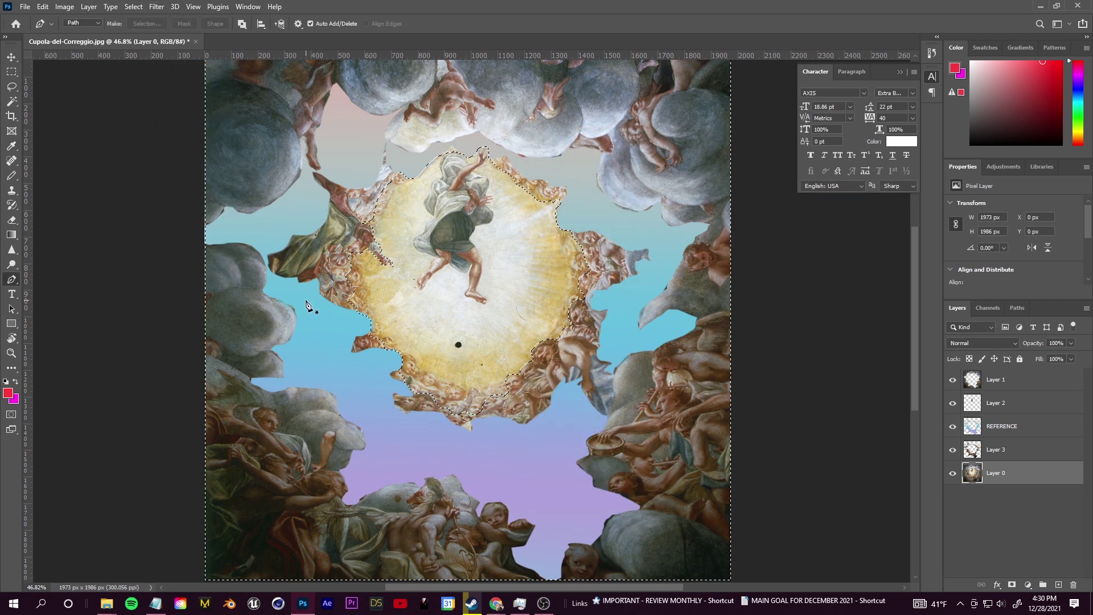
key(ctrl+j)
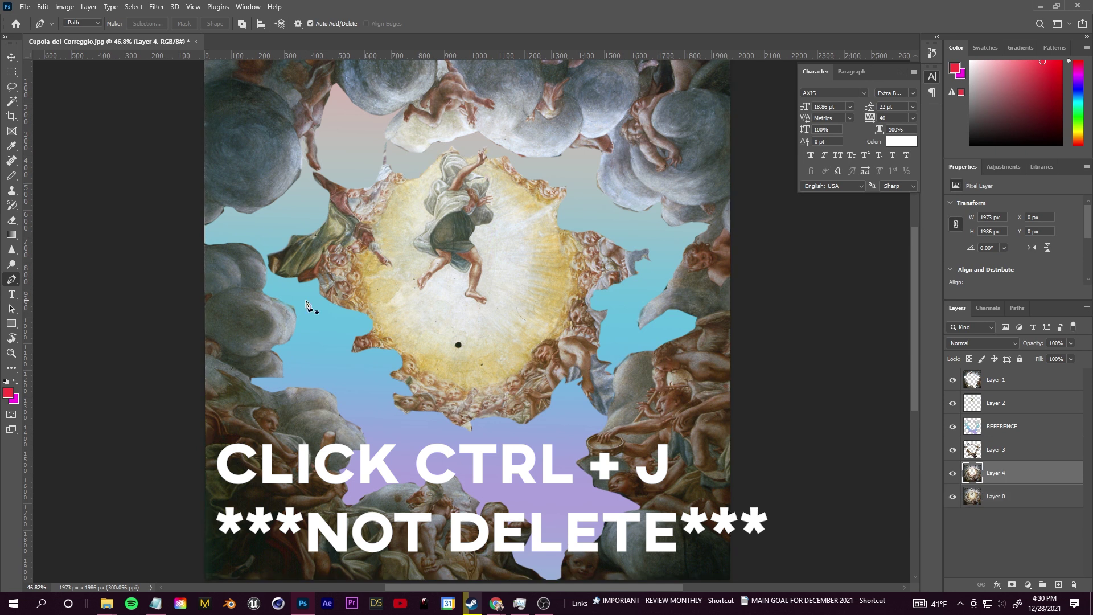
Hide Layer 0, load Layer 3's outline as a selection, and clear the selection.
click(953, 497)
click(1005, 452)
ctrl+click(974, 453)
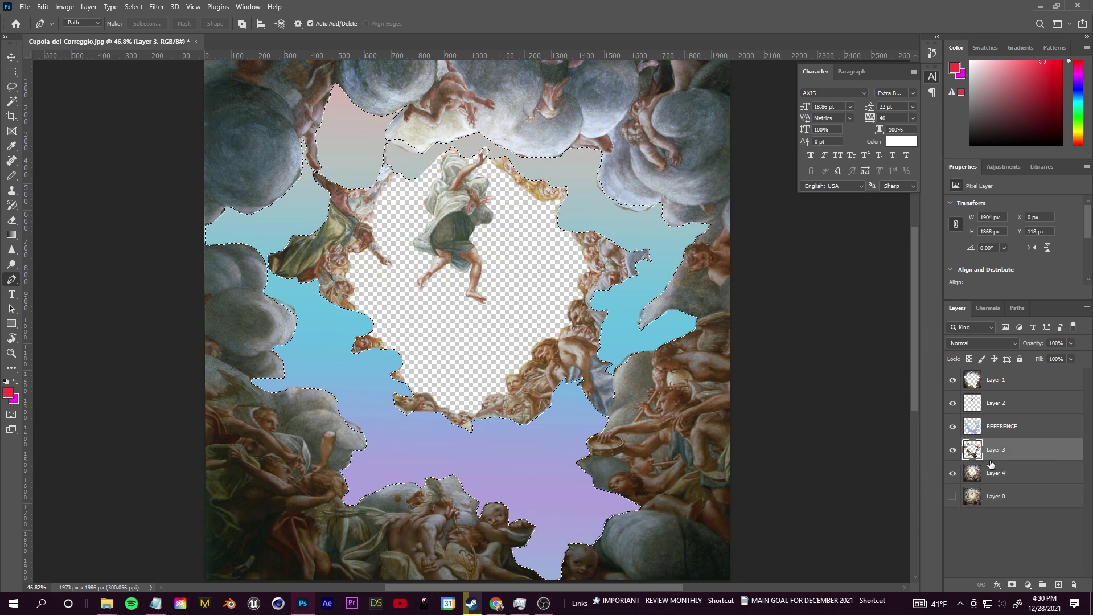
click(1032, 547)
click(133, 6)
click(146, 33)
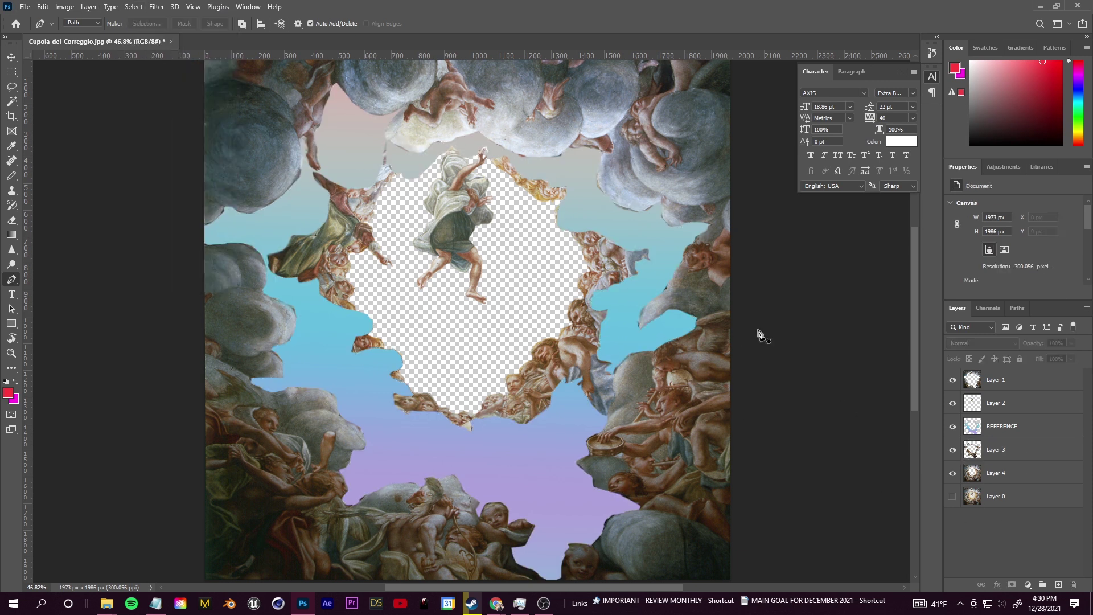
Erase the gradient inside Layer 3's outline from REFERENCE, deselect, and remove the REFERENCE layer.
click(971, 451)
ctrl+click(971, 451)
click(1005, 430)
key(Delete)
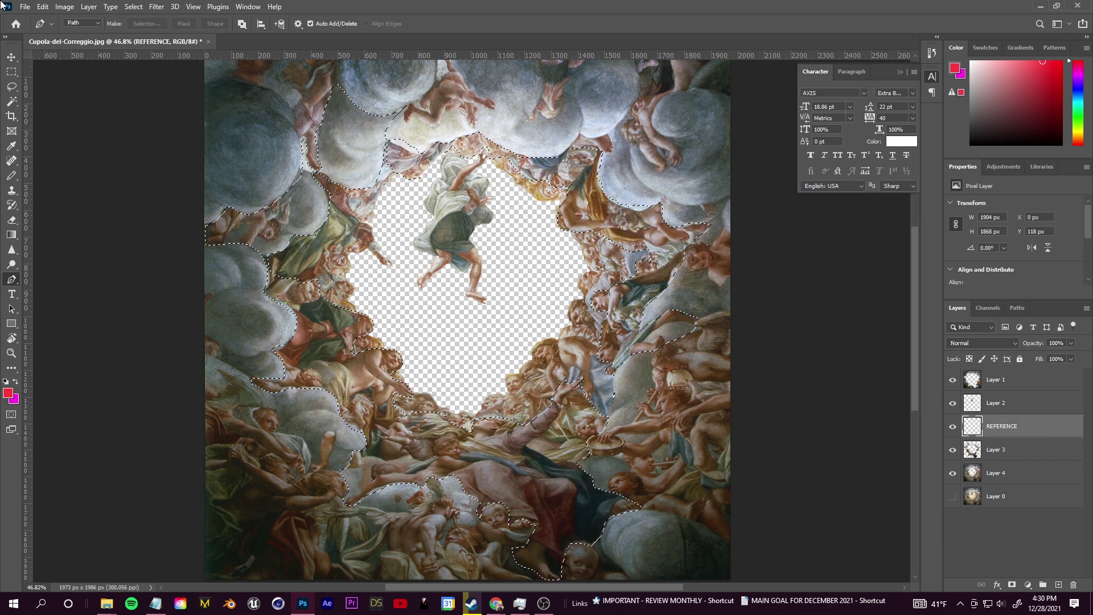
click(133, 6)
click(144, 32)
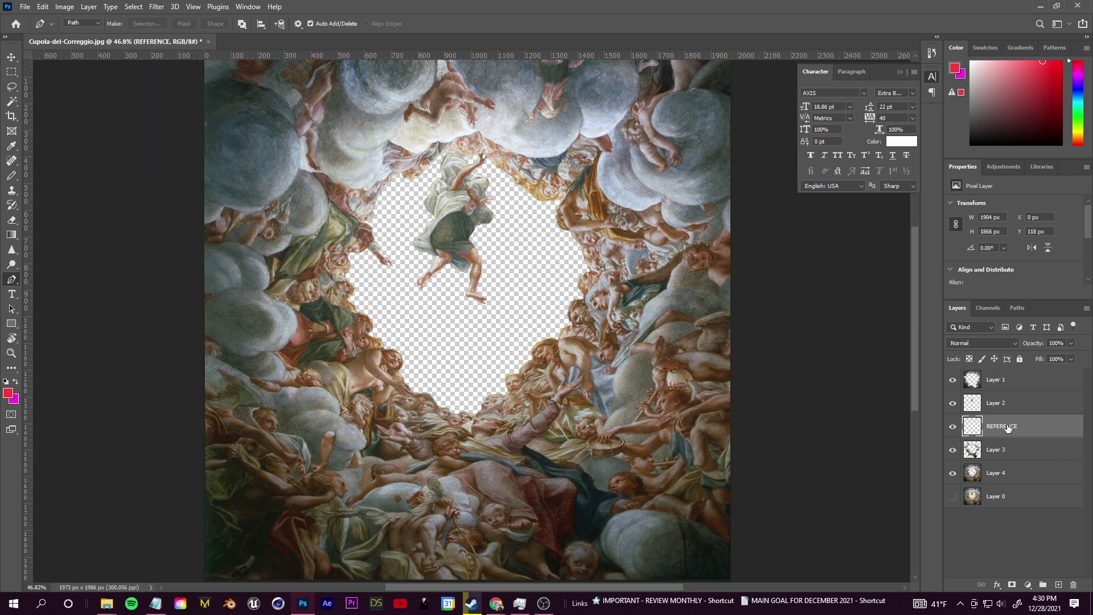
key(Delete)
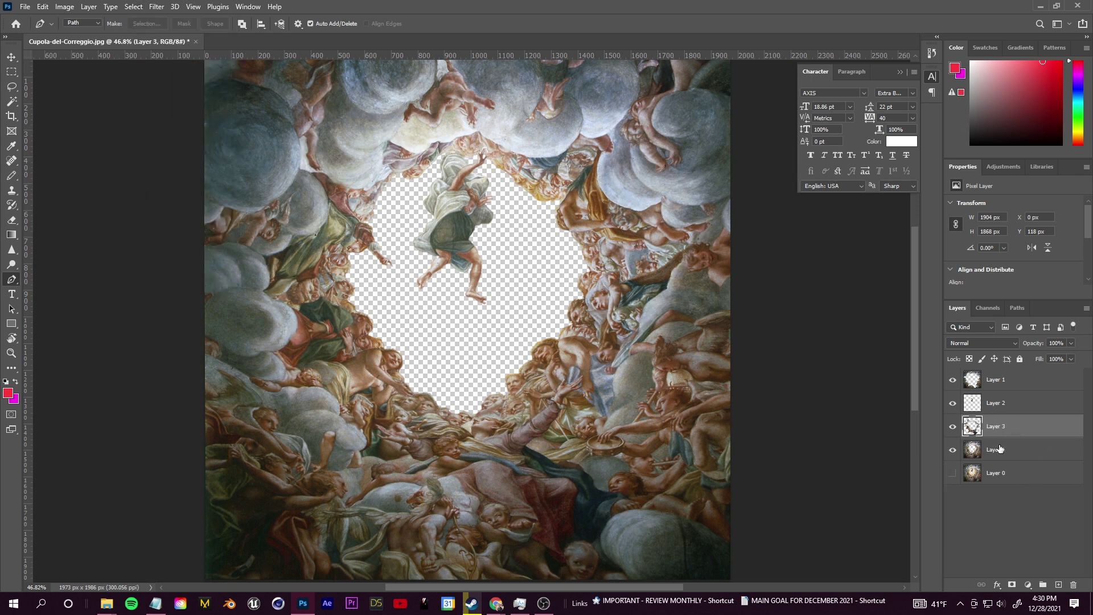
Load the combined outlines of Layers 3, 2 and 1 as a selection, erase that area from Layer 4, and deselect.
ctrl+click(970, 427)
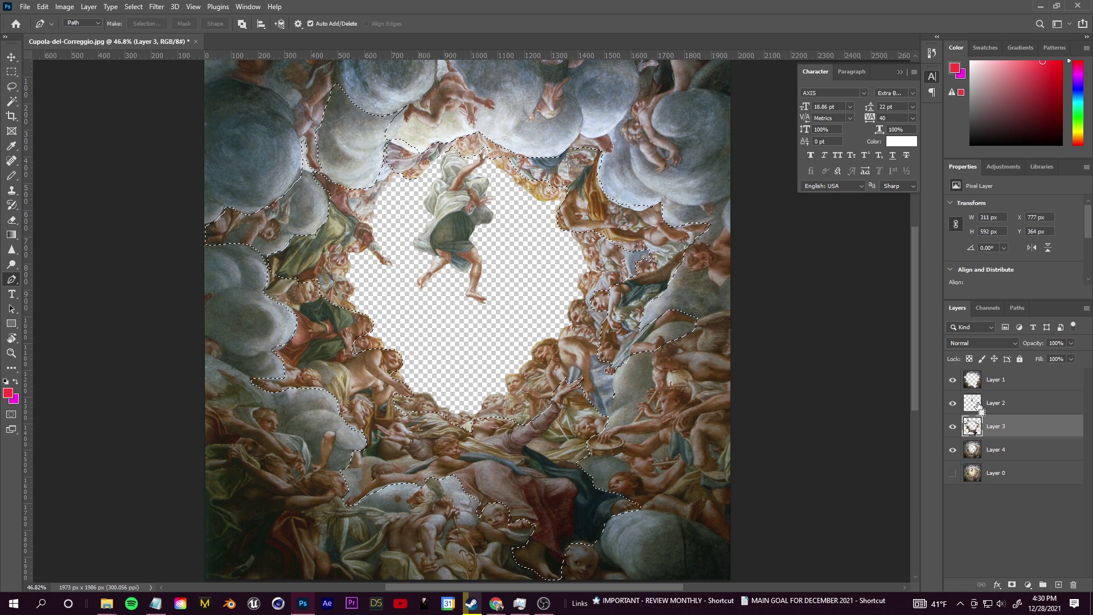
ctrl+shift+click(973, 430)
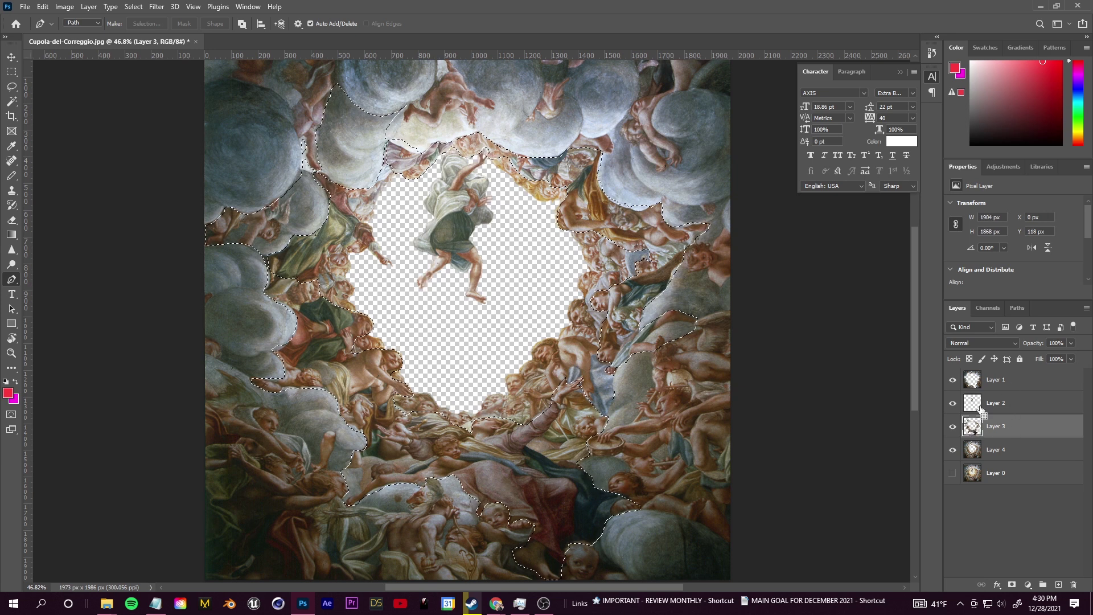
ctrl+shift+click(973, 380)
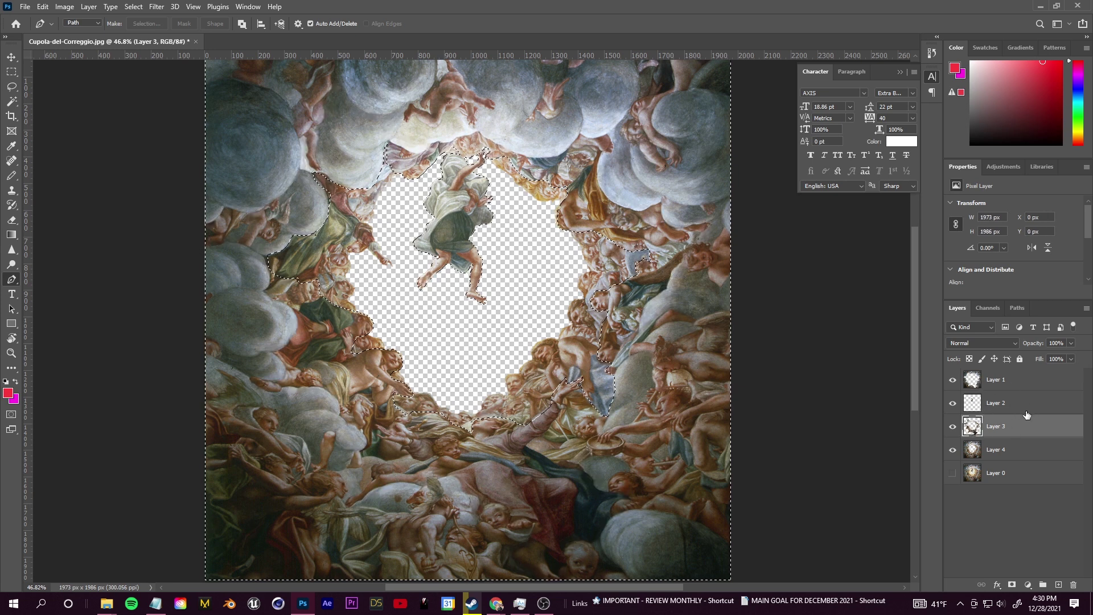
click(1002, 450)
key(Delete)
click(135, 7)
click(144, 30)
Hide Layers 1 to 4, move Layers 3 and 4 above Layer 2, and show all four again.
drag(955, 431, 956, 388)
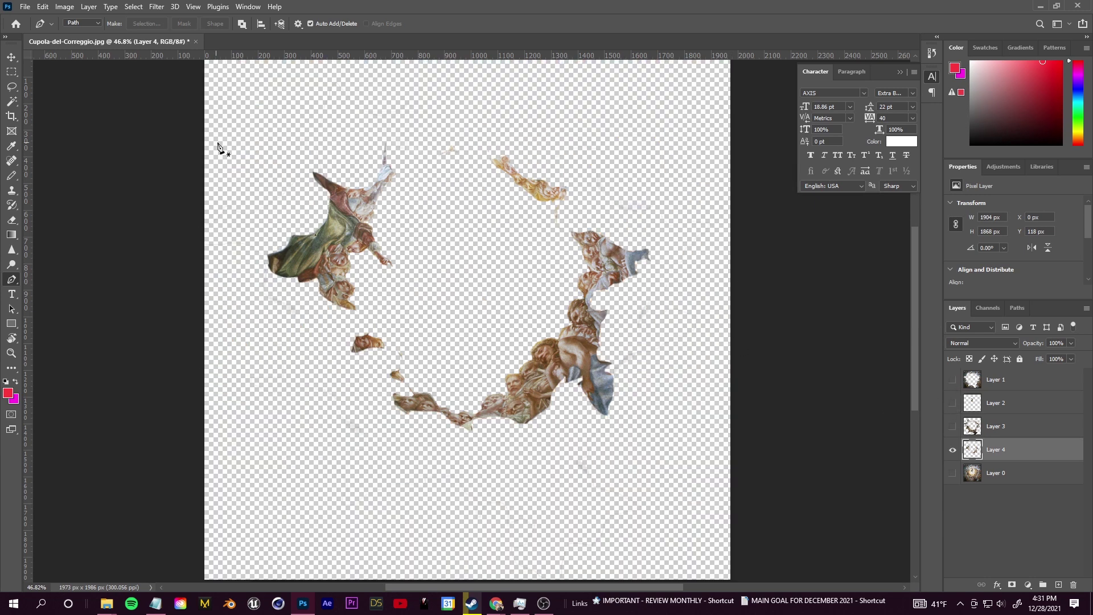
click(952, 450)
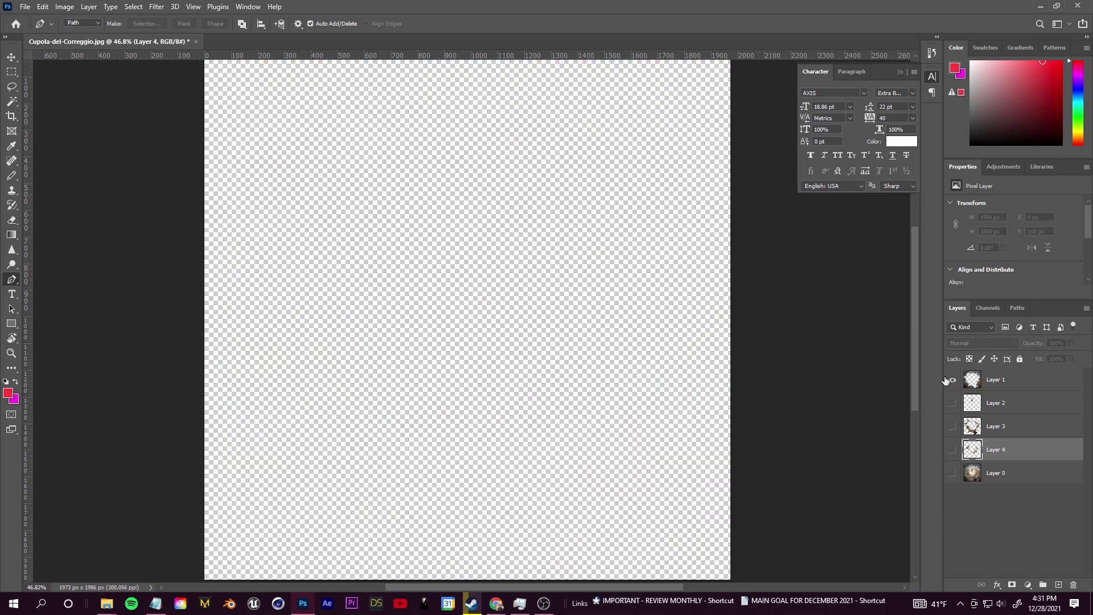
click(951, 380)
drag(999, 430, 974, 418)
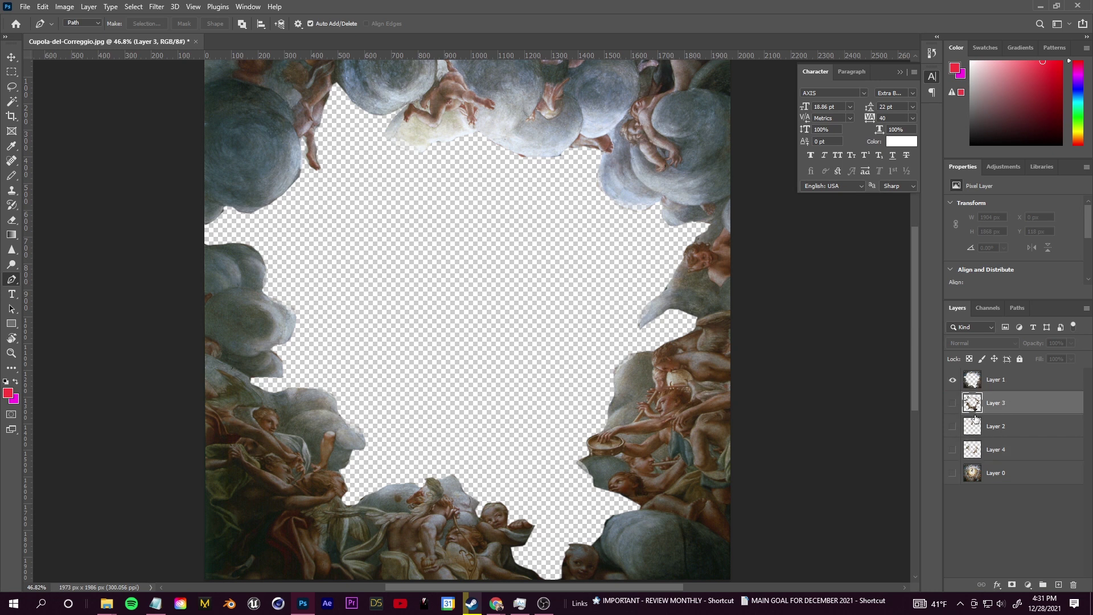
click(952, 403)
drag(998, 464, 991, 424)
click(952, 426)
click(952, 450)
Examine the layer stack by hiding Layers 1, 3, 4 and 2 one by one and showing them again.
scroll(569, 451, down, 3)
scroll(579, 447, up, 2)
scroll(527, 466, down, 5)
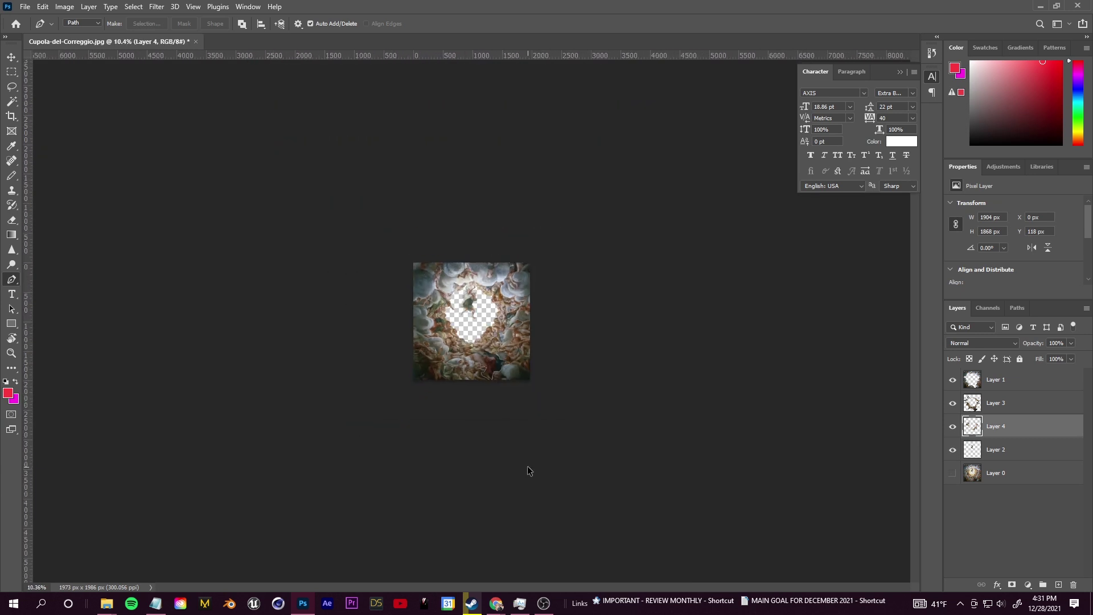
scroll(527, 466, up, 3)
click(955, 379)
click(951, 403)
click(951, 426)
click(951, 449)
click(952, 450)
click(949, 424)
click(950, 403)
click(949, 382)
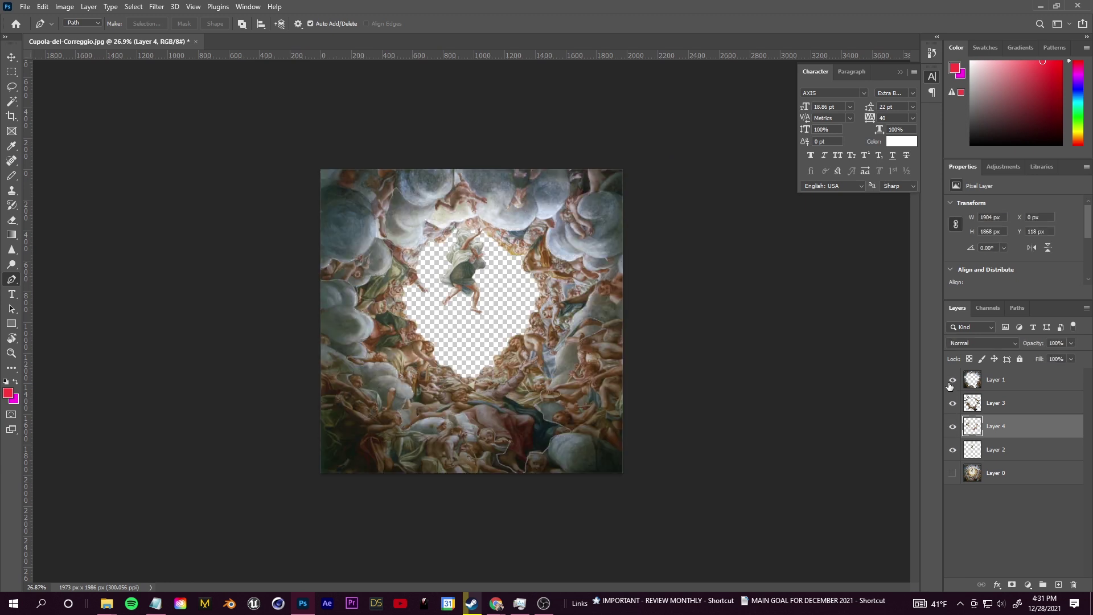
Show Layers 1, 3, 4, 0 and 2 in turn to rebuild the full painting.
click(950, 382)
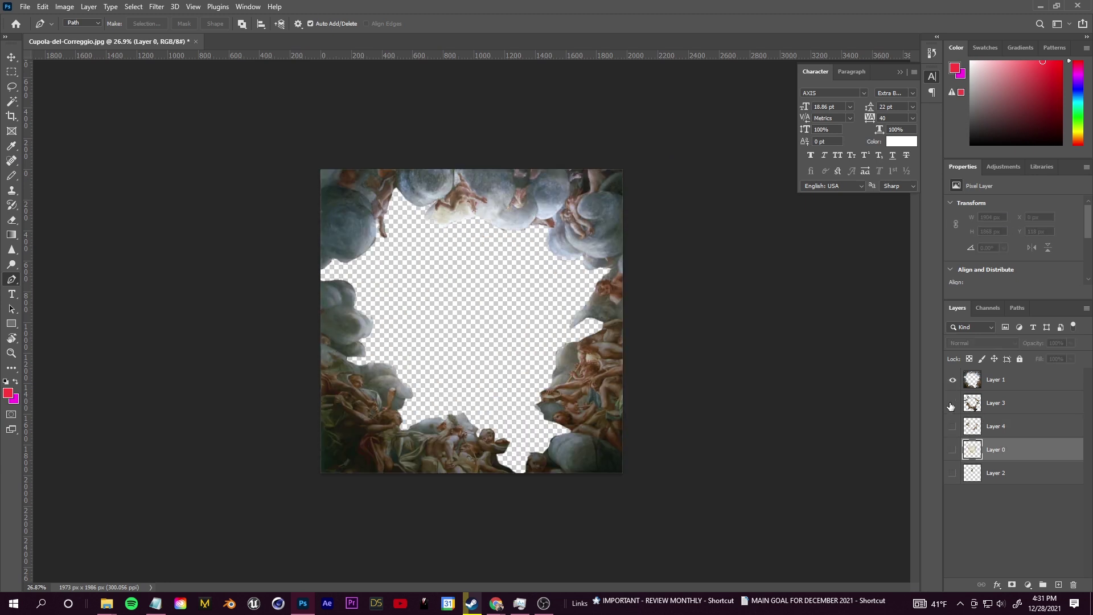
click(952, 403)
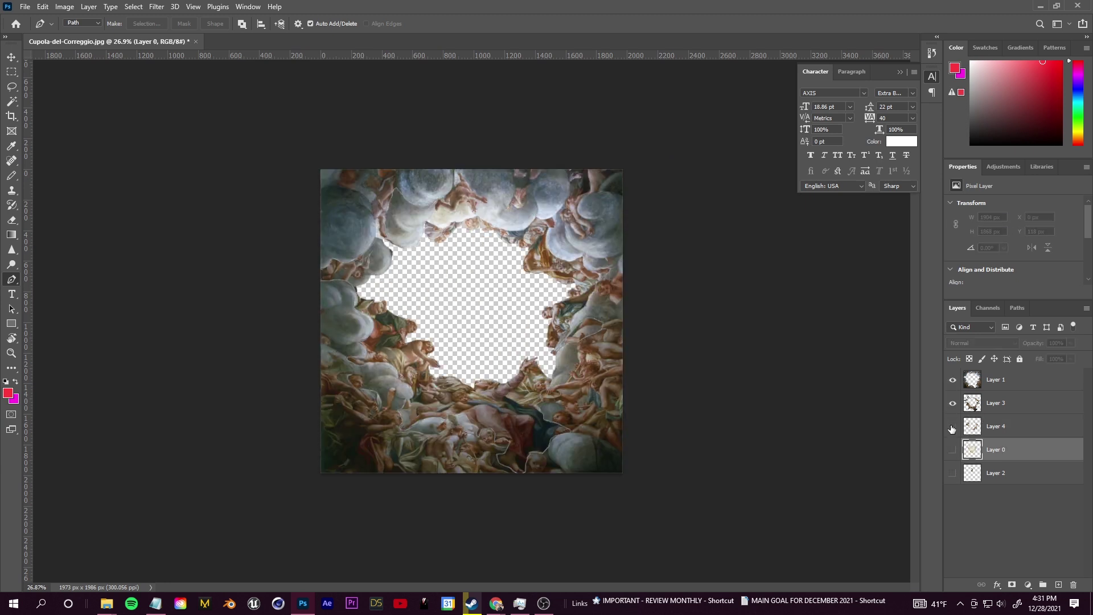
click(951, 426)
click(952, 450)
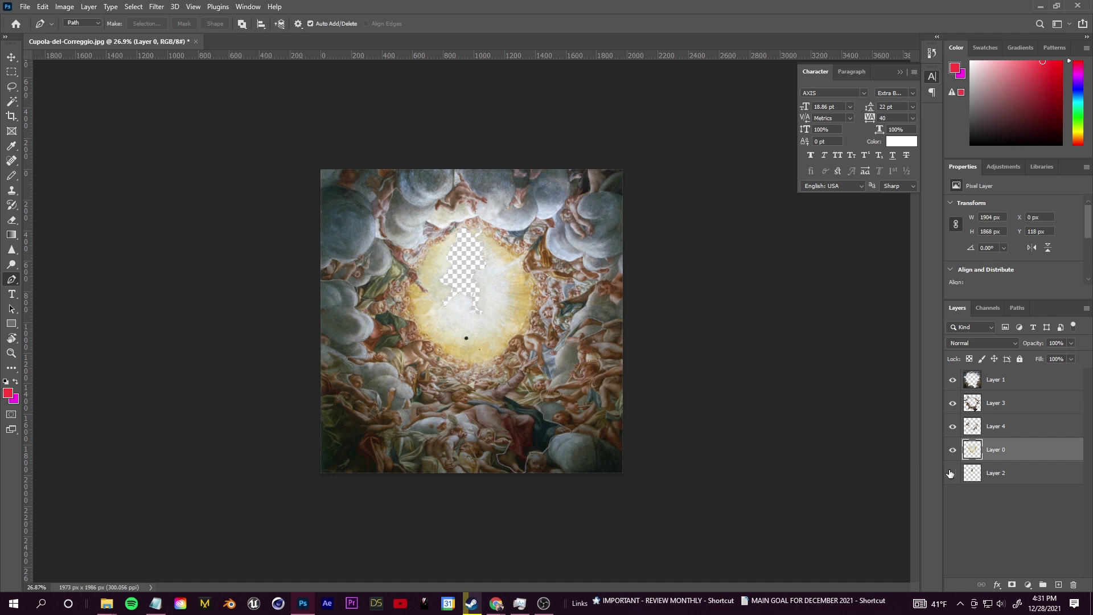
click(952, 473)
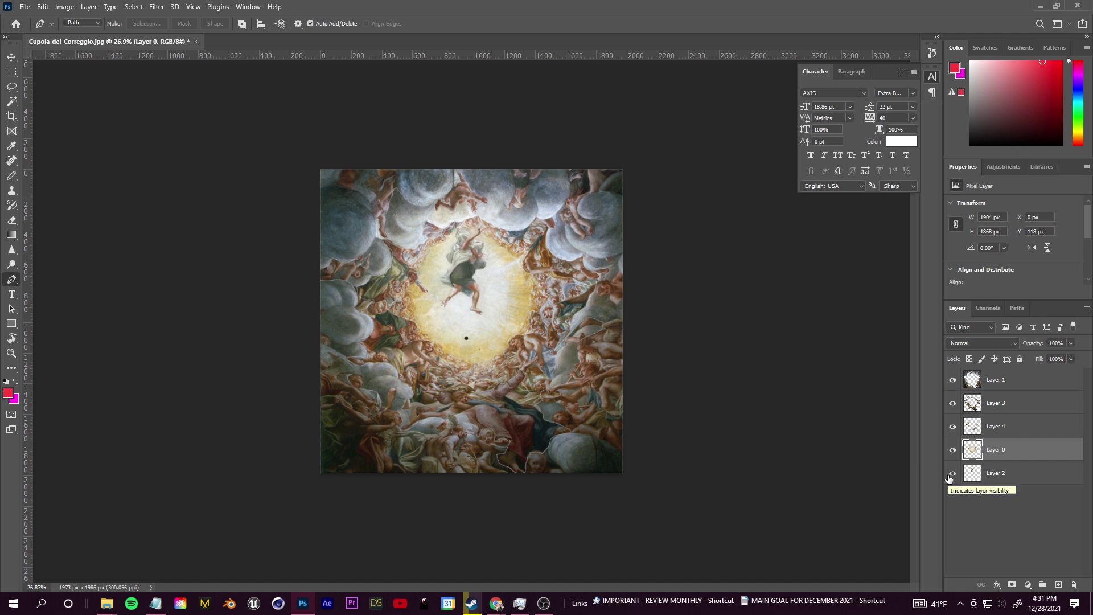
Save the document with its layers as the Photoshop file Cupola-del-Correggio in the GRAND SCALE IMAGE ANIMATION folder.
click(26, 7)
click(86, 144)
click(444, 470)
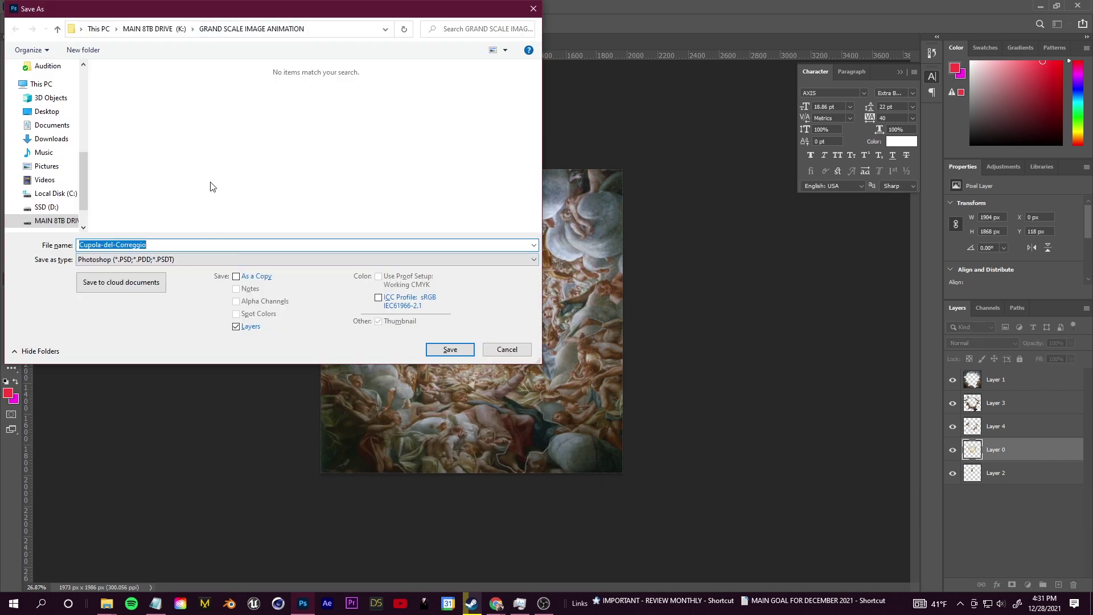
click(455, 355)
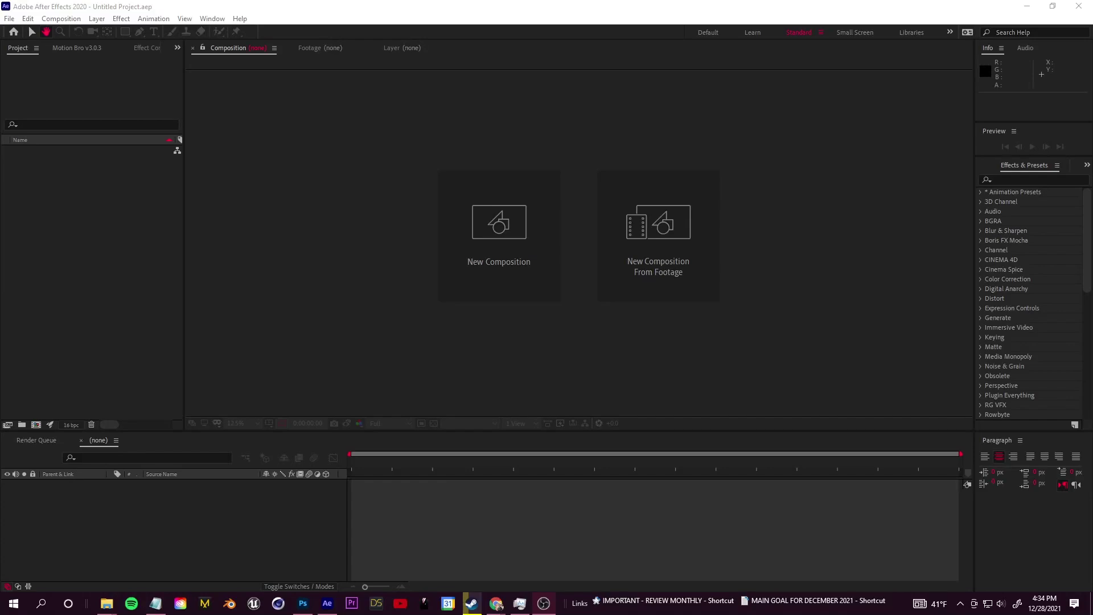
Switch to After Effects and open the GRAND SCALE IMAGE ANIMATION folder on MAIN 8TB DRIVE (K:) in File Explorer.
key(alt+Tab)
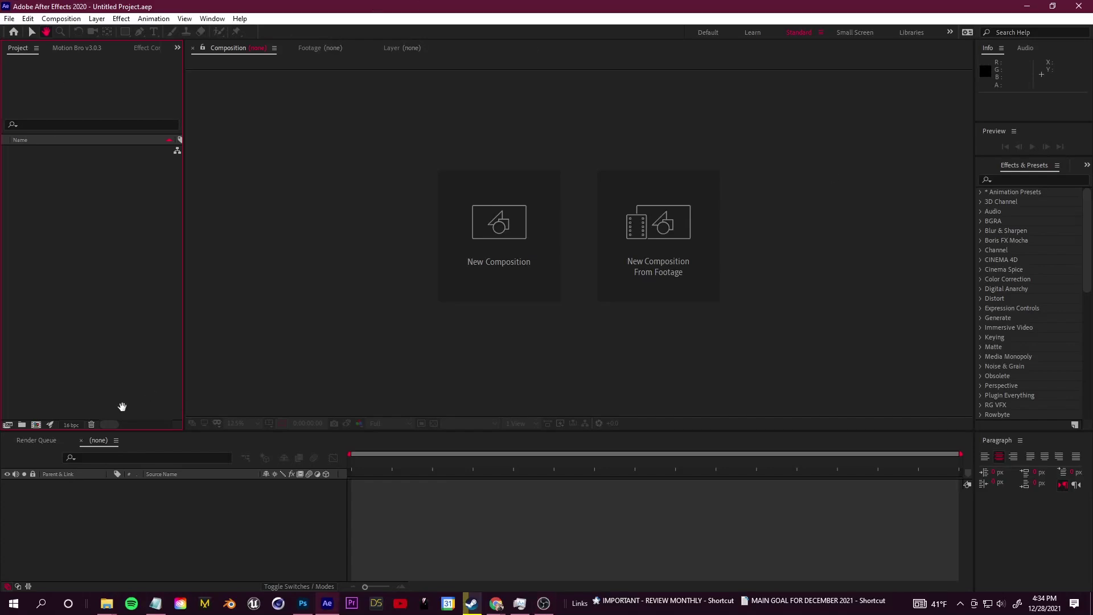
key(ctrl+n)
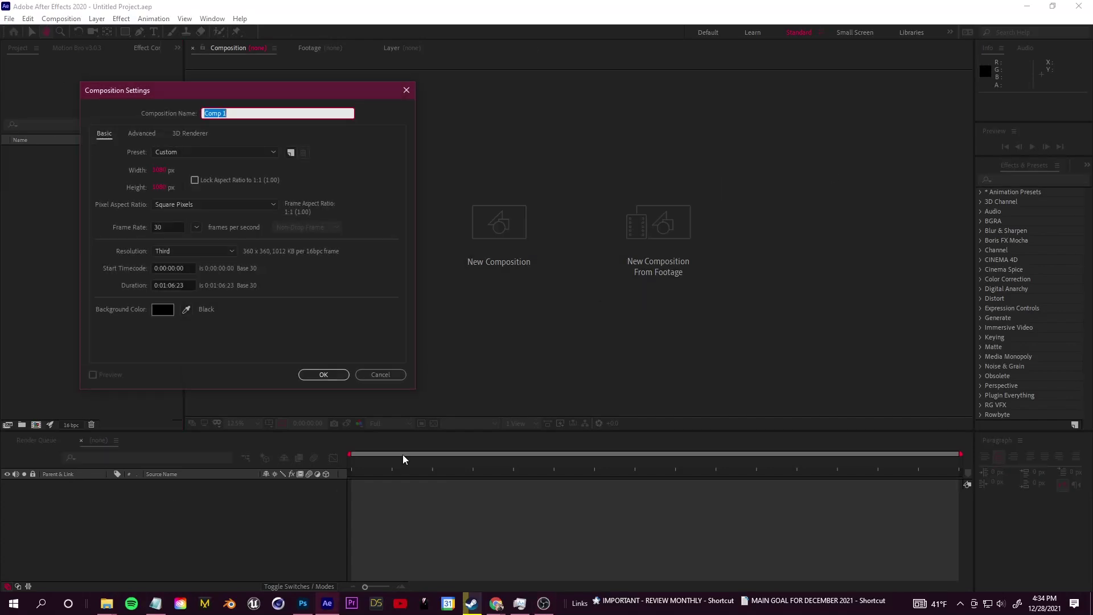
click(381, 375)
mouse_move(107, 603)
click(103, 549)
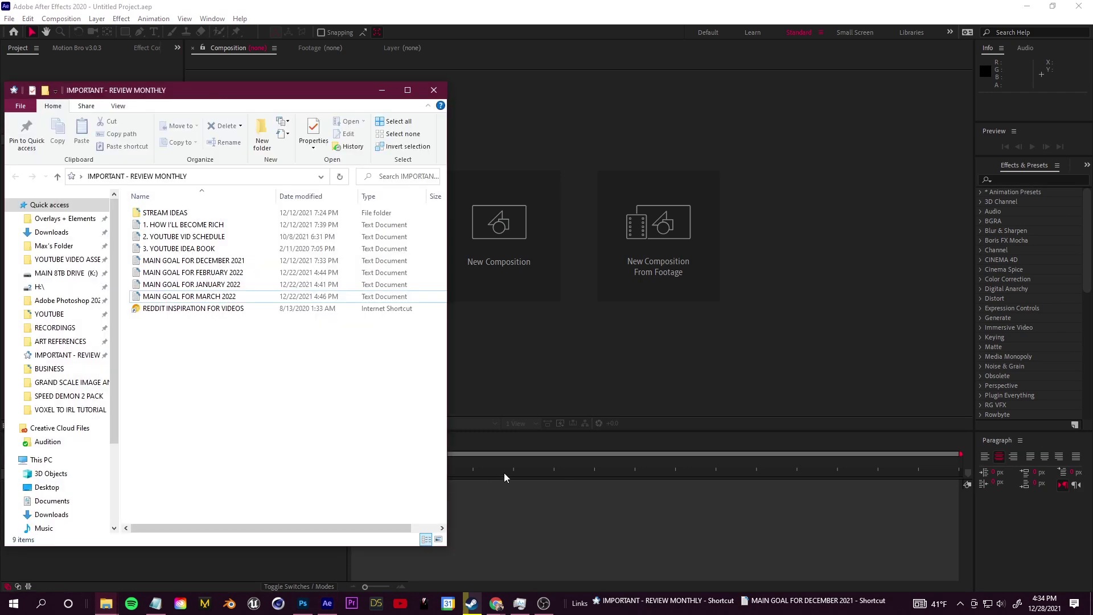
scroll(80, 500, down, 3)
click(60, 477)
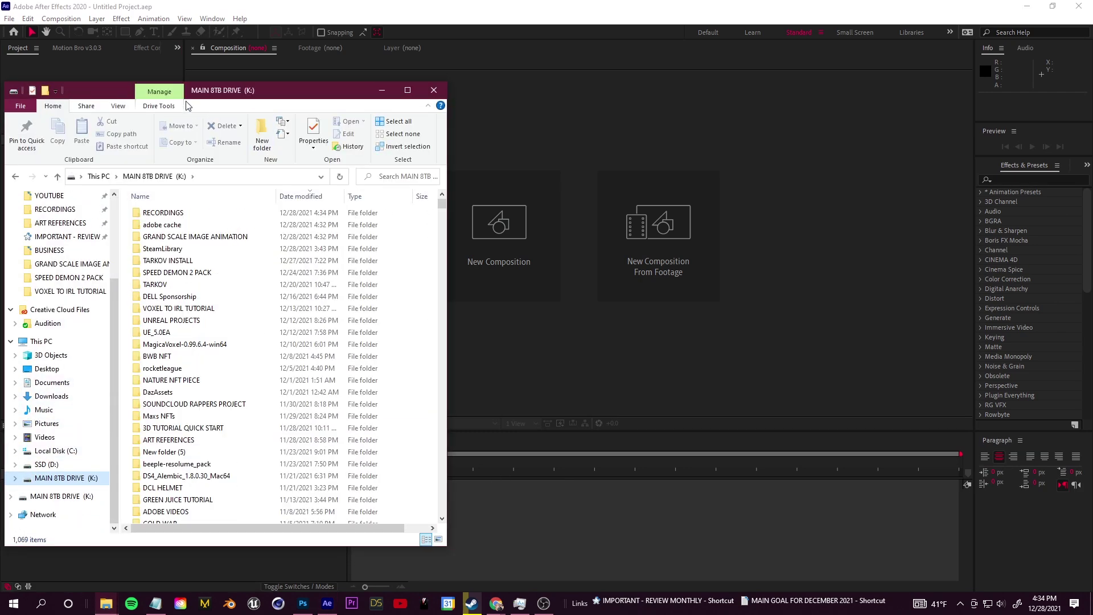
drag(187, 105, 615, 67)
double_click(614, 198)
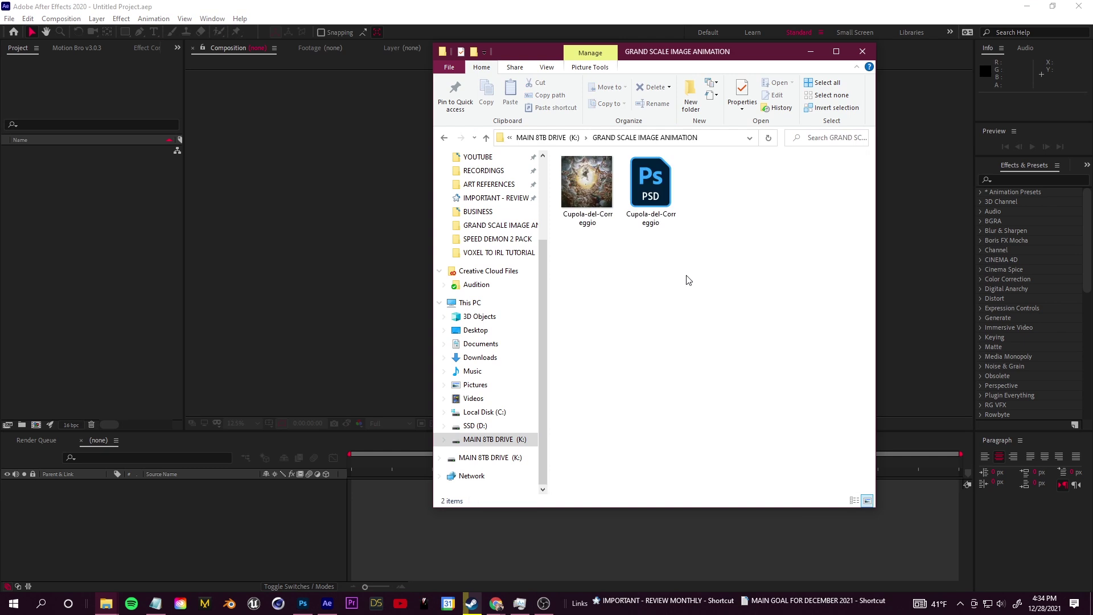
Import Cupola-del-Correggio.psd as Composition - Retain Layer Sizes with Merge Layer Styles into Footage, and open the nested Cupola-del-Correggio composition.
drag(650, 188, 86, 216)
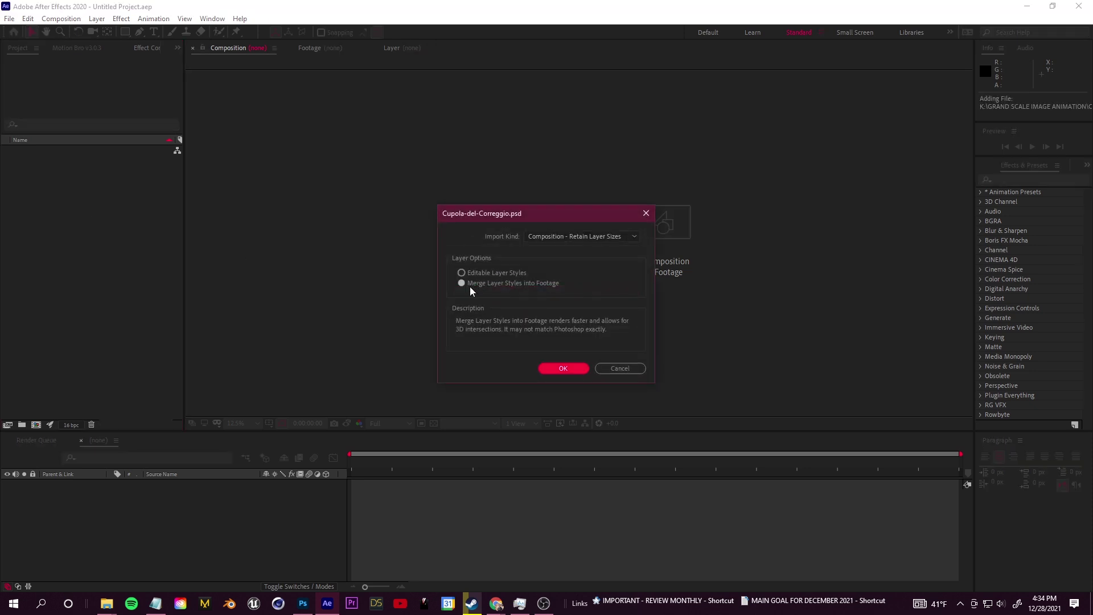
click(461, 273)
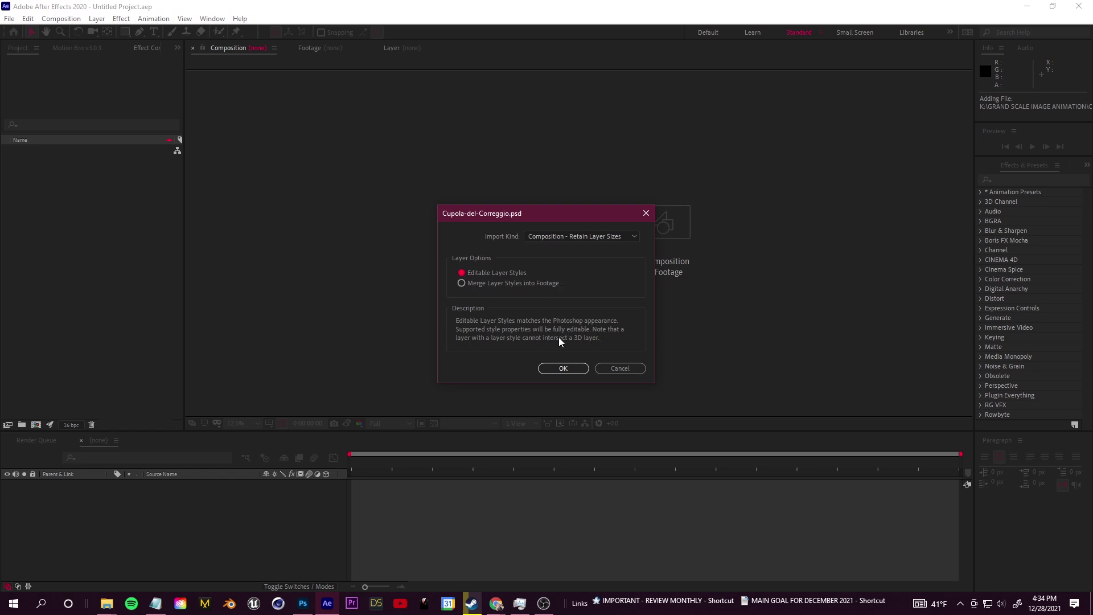
click(467, 283)
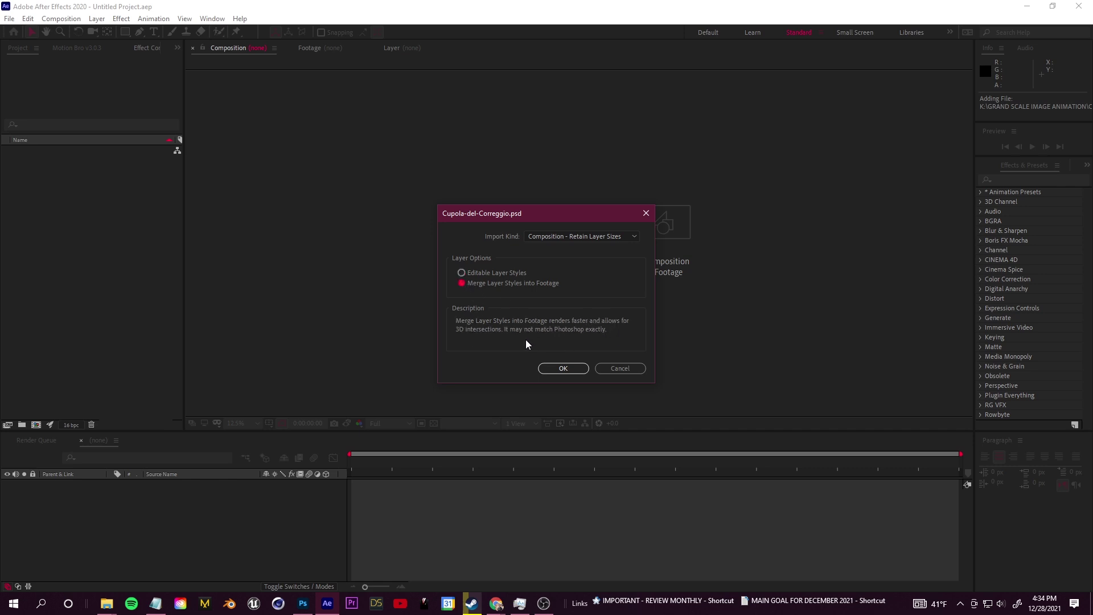
key(Return)
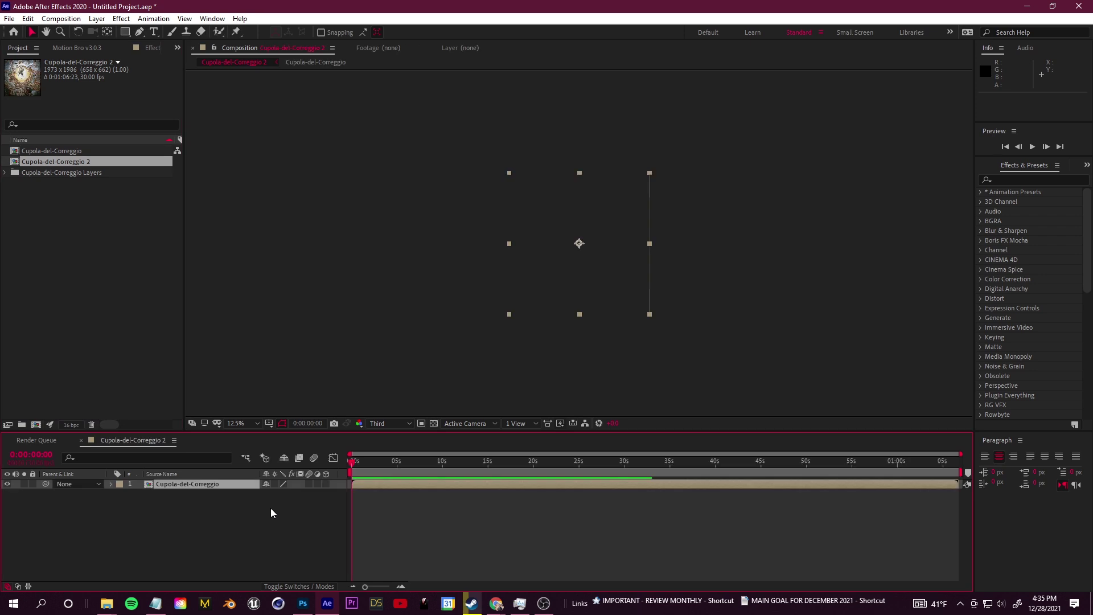
double_click(209, 484)
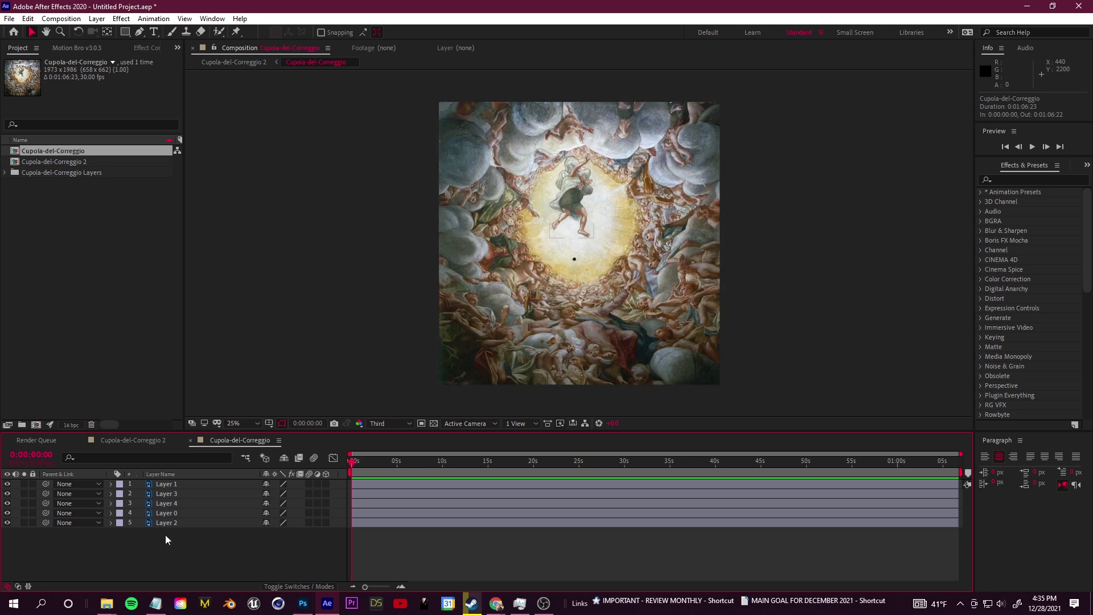
Toggle the visibility of the painting's layers to check which part each one contains.
drag(7, 523, 8, 511)
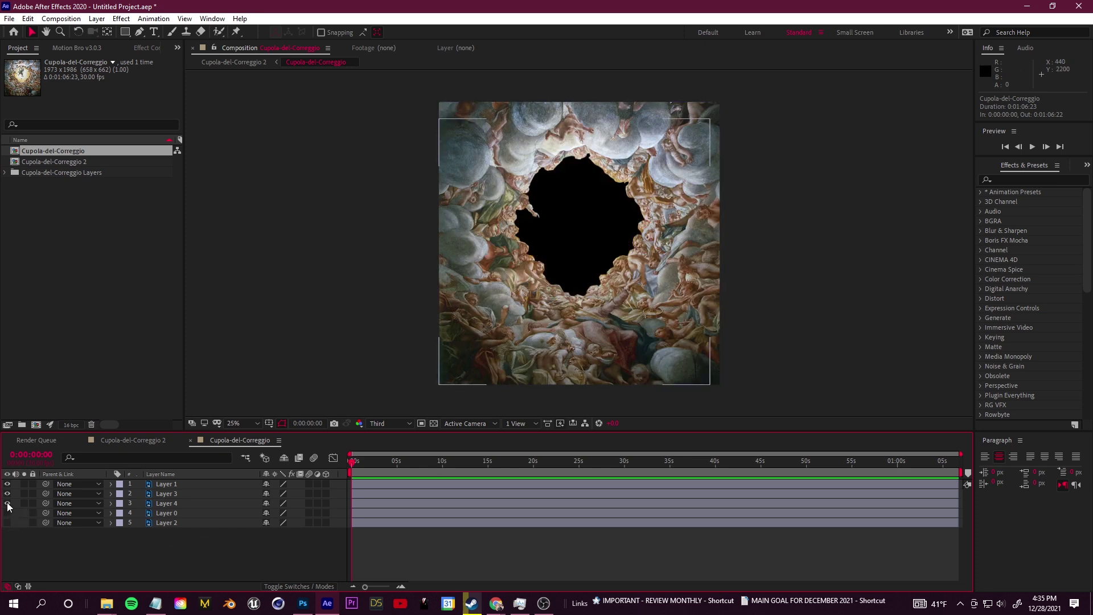
click(7, 503)
click(8, 483)
click(7, 483)
click(6, 495)
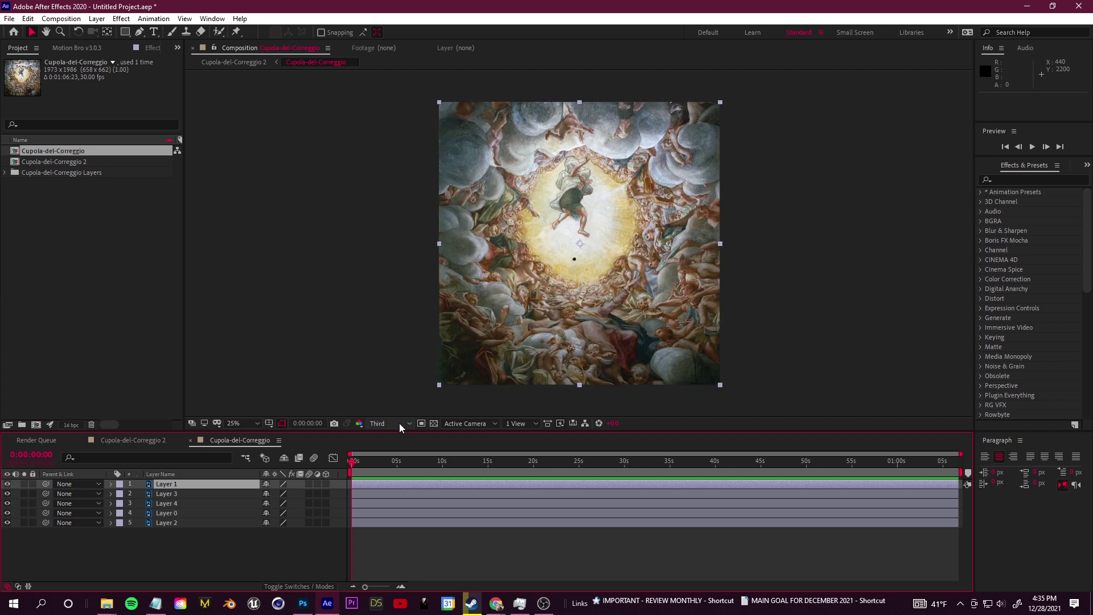
scroll(589, 306, up, 3)
scroll(589, 311, down, 3)
click(188, 554)
click(7, 522)
click(7, 522)
Check the isolated figure on Layer 2 and move that layer above Layer 1 at the top of the stack.
double_click(172, 524)
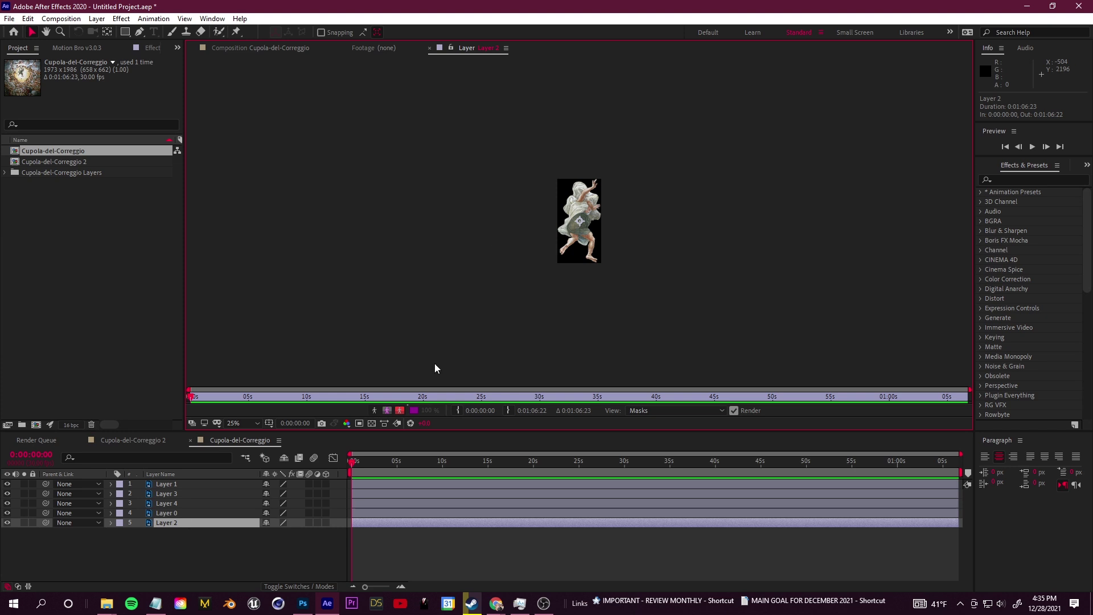
click(261, 49)
right_click(170, 522)
key(Escape)
drag(170, 524, 177, 481)
click(172, 557)
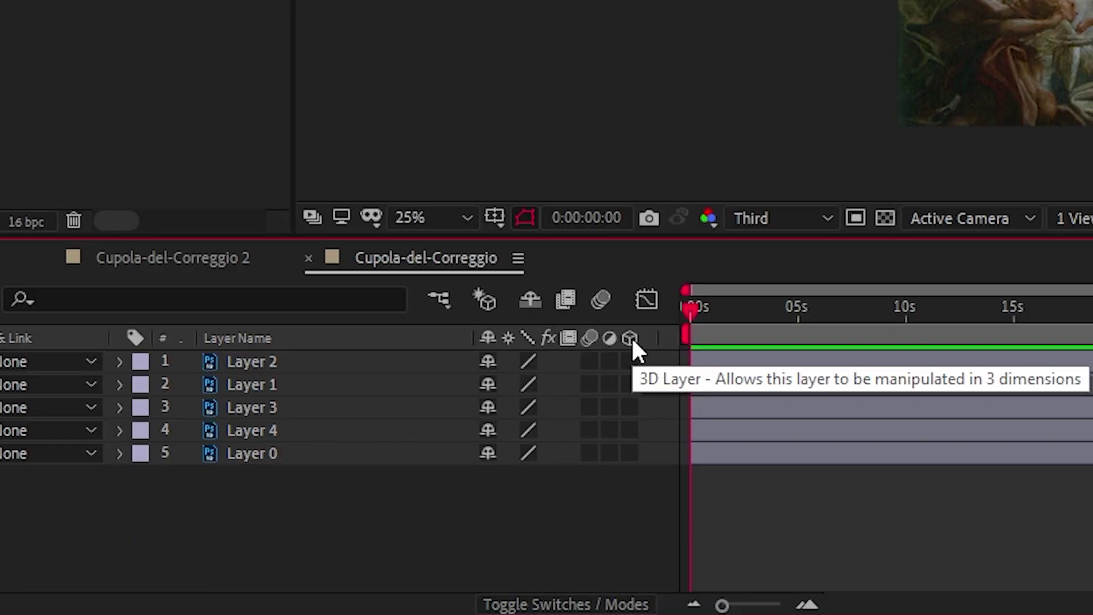
Make all five painting layers 3D and add a two-node camera named Camera 1 with the default settings.
drag(629, 361, 641, 480)
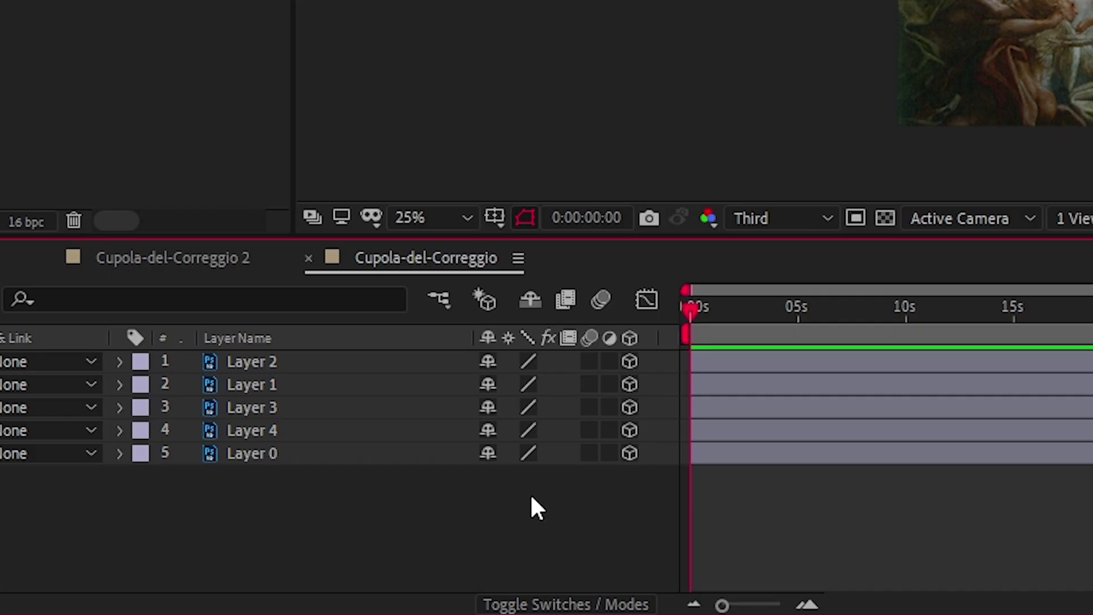
right_click(280, 544)
mouse_move(325, 417)
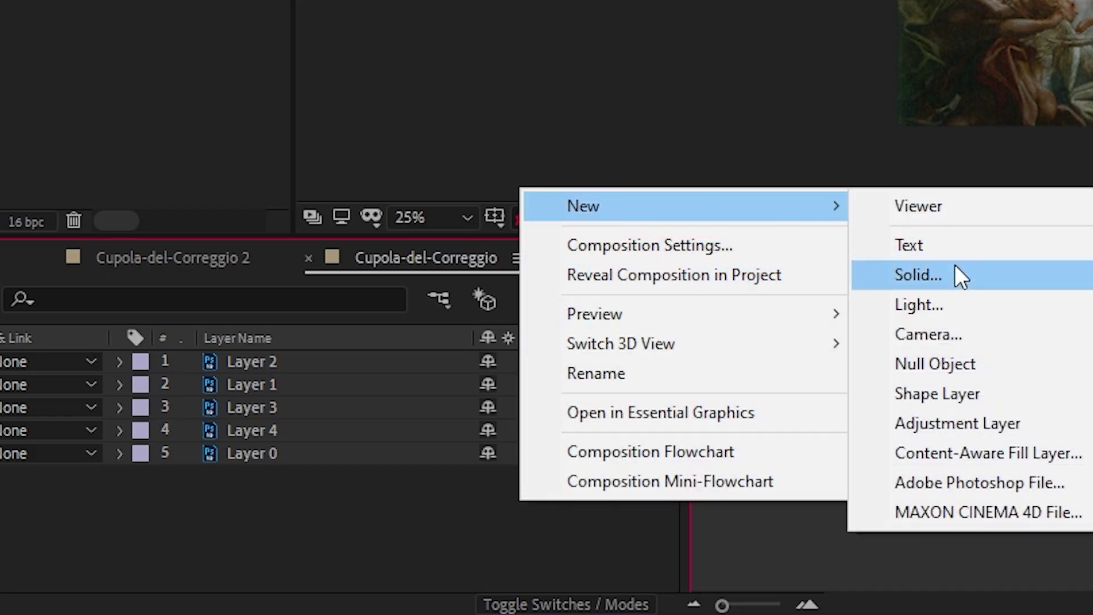
click(969, 332)
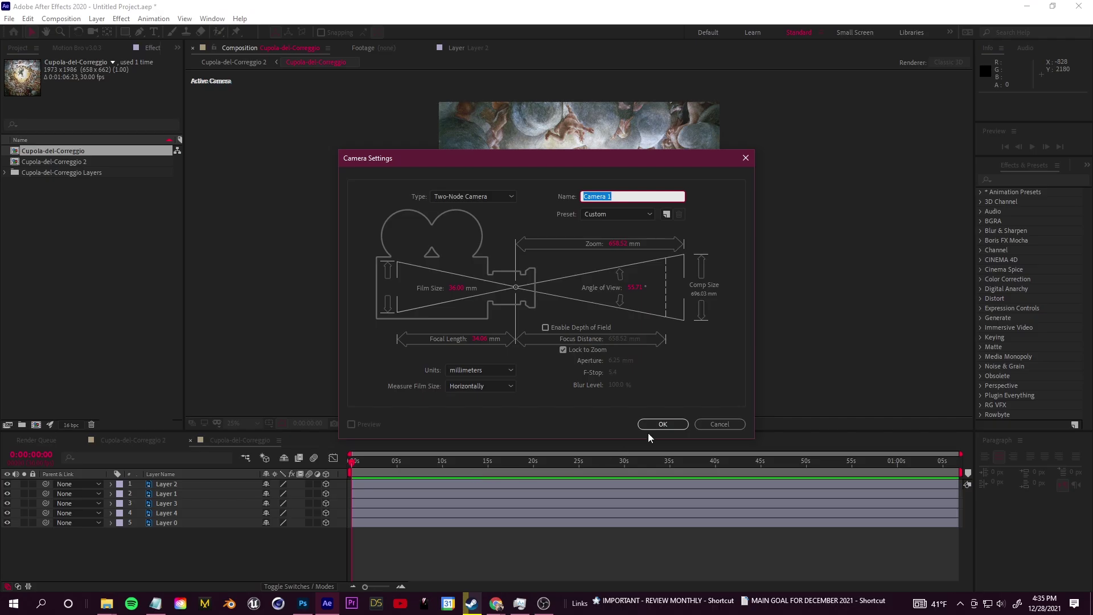
click(666, 424)
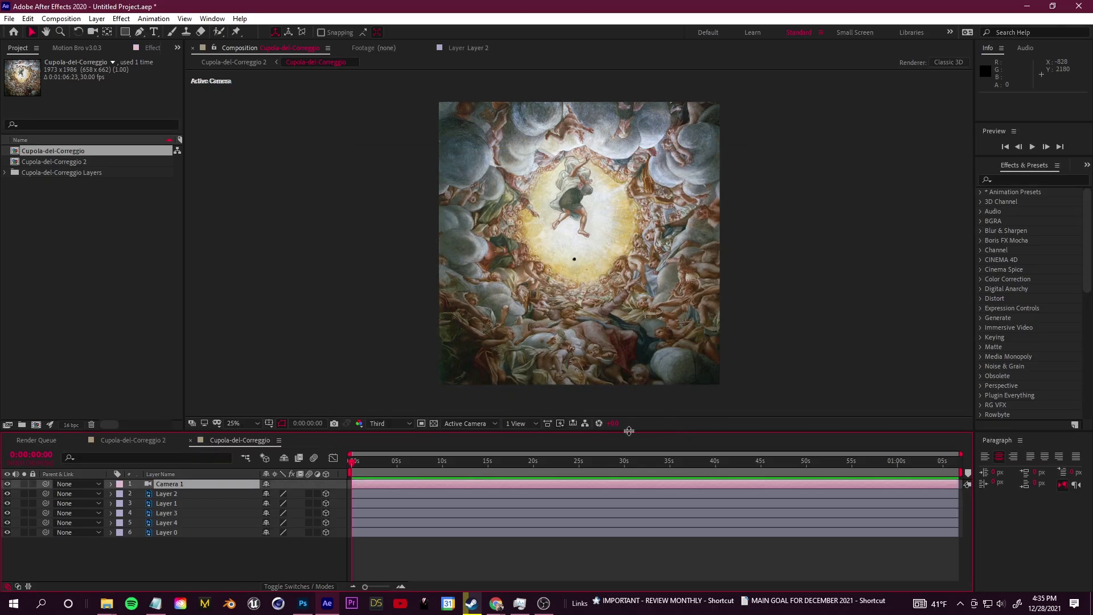
Try orbiting the scene with Camera 1, then undo the camera move.
click(179, 492)
click(200, 474)
click(189, 483)
key(c)
mouse_move(608, 252)
mouse_down()
mouse_move(620, 200)
mouse_move(619, 278)
mouse_move(620, 174)
mouse_move(620, 353)
mouse_move(596, 162)
mouse_up()
key(v)
key(ctrl+z)
Try pulling the central figure on Layer 2 forward along its Z axis.
click(193, 494)
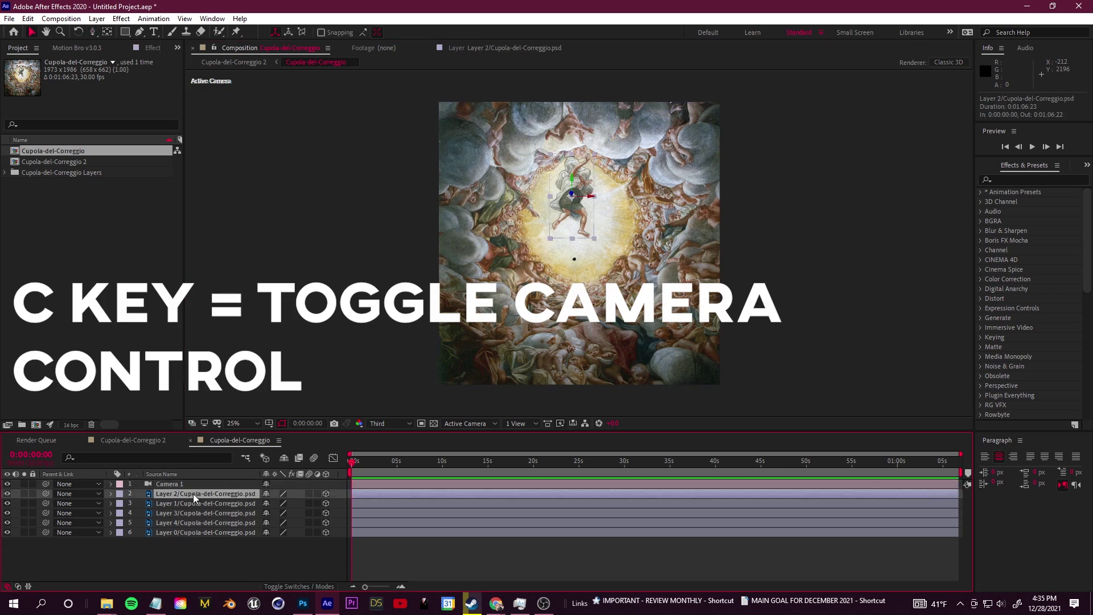
click(8, 493)
click(7, 493)
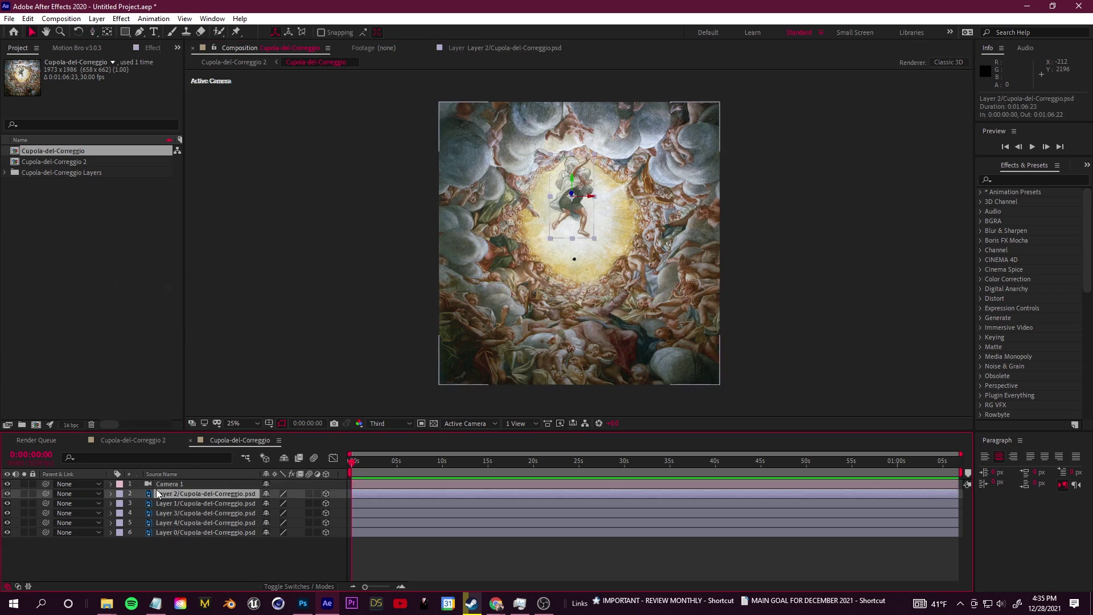
drag(571, 196, 258, 268)
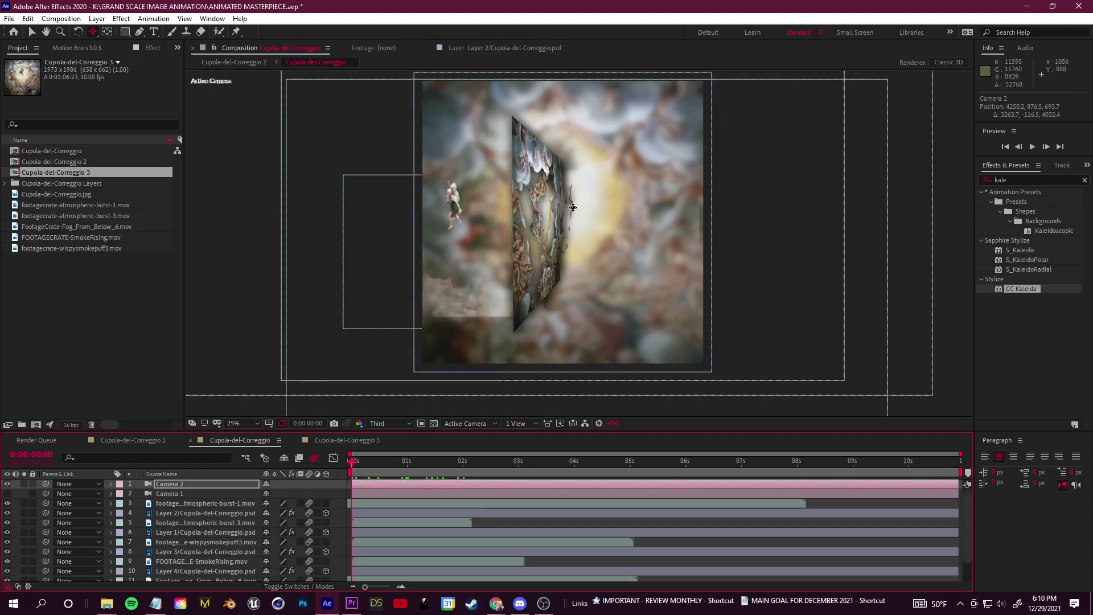
Orbit Camera 2 in the ANIMATED MASTERPIECE project to examine how the layers are spaced in depth.
drag(573, 207, 562, 240)
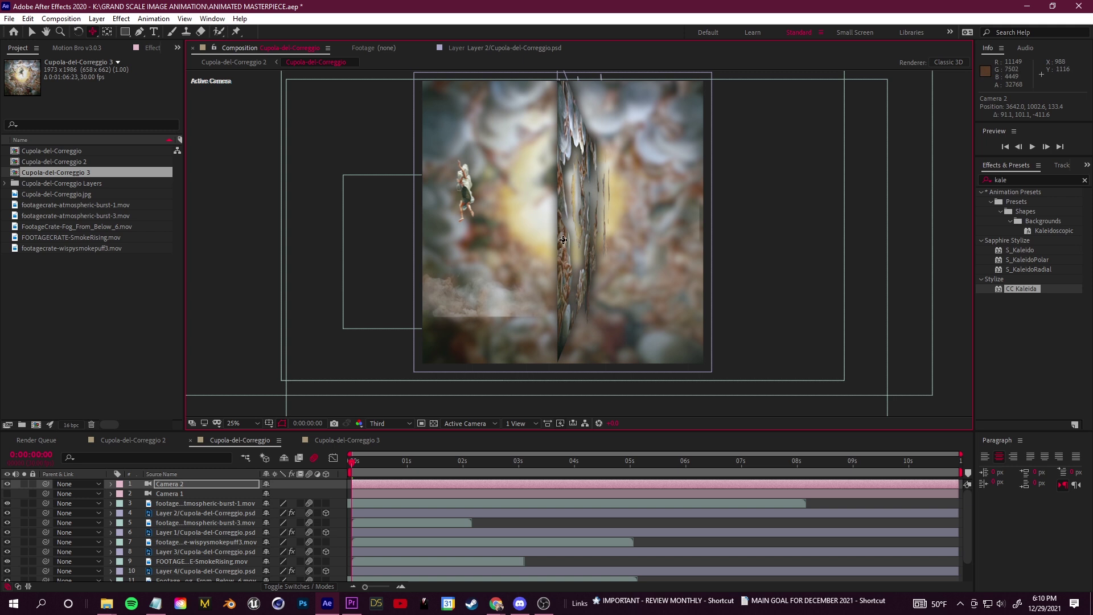
mouse_move(606, 178)
mouse_down()
mouse_move(563, 177)
mouse_move(667, 177)
mouse_up()
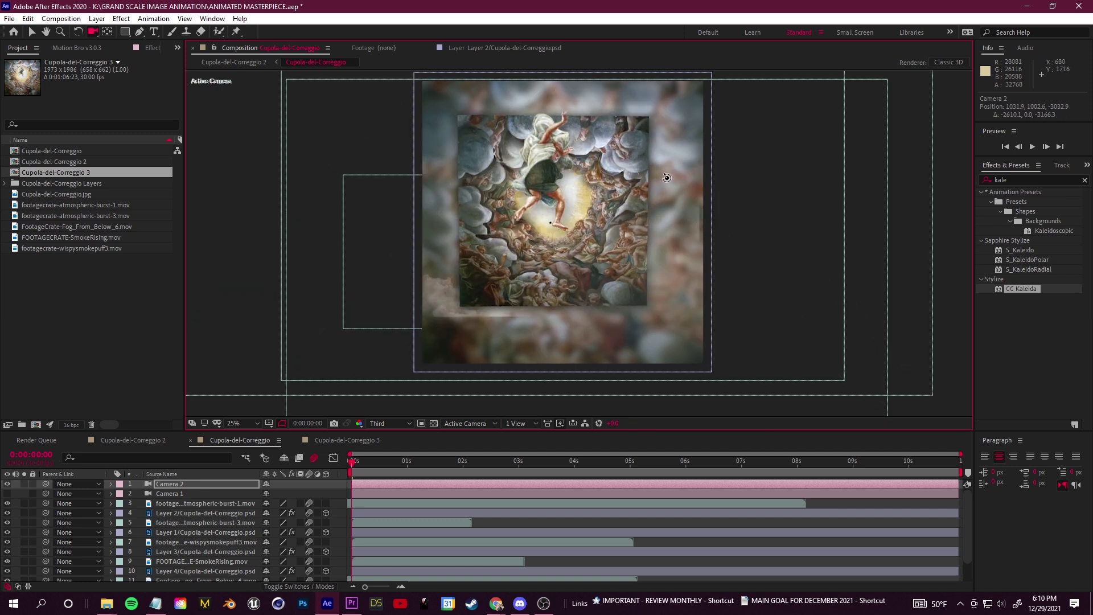
mouse_move(347, 469)
mouse_down()
mouse_move(466, 476)
mouse_move(340, 461)
mouse_up()
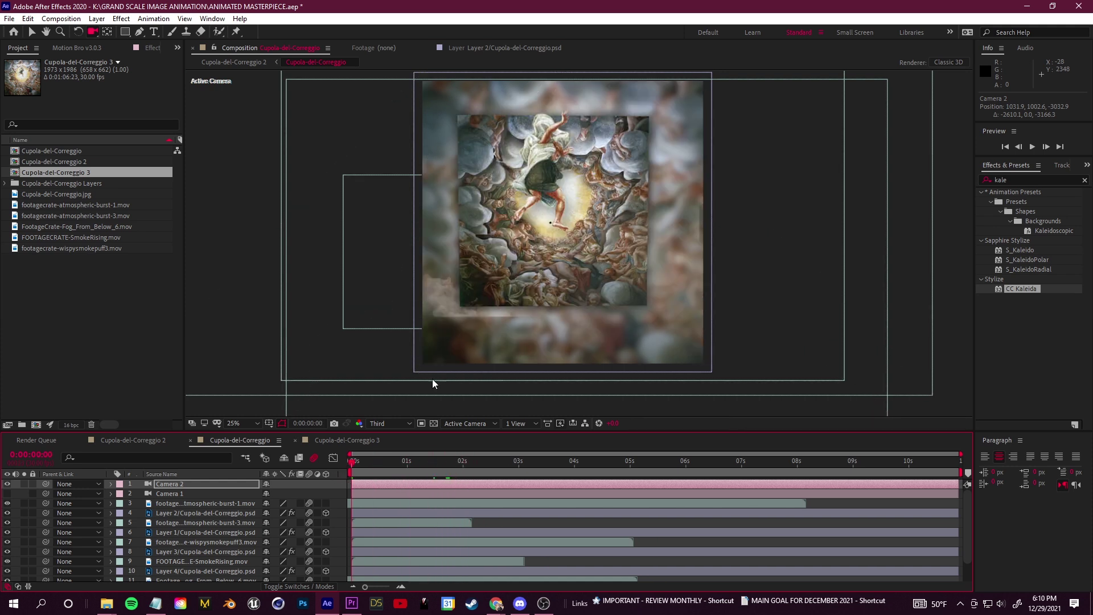
drag(616, 212, 559, 211)
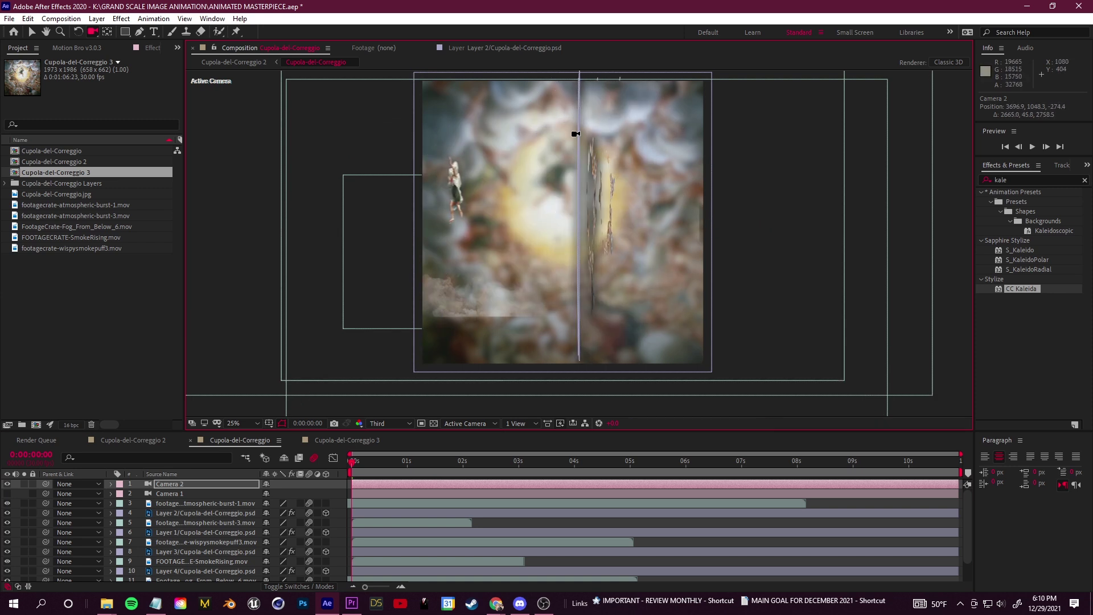
mouse_move(561, 249)
mouse_down()
mouse_move(590, 207)
mouse_move(605, 210)
mouse_move(591, 158)
mouse_up()
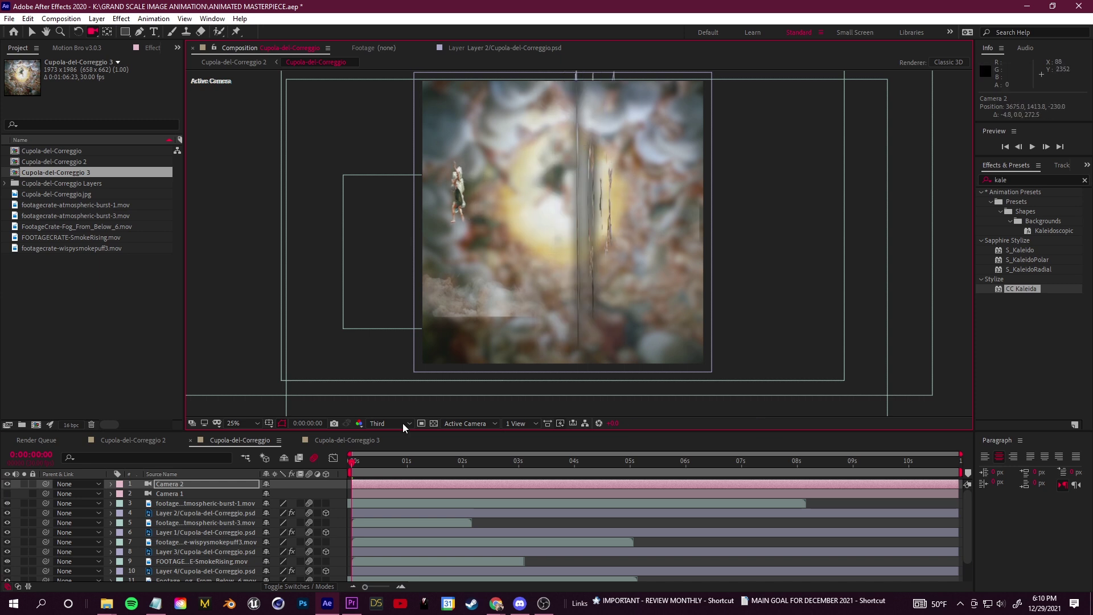
Try shifting Layer 2 and Layer 1 in depth along the Z axis, undoing the trial moves.
click(212, 514)
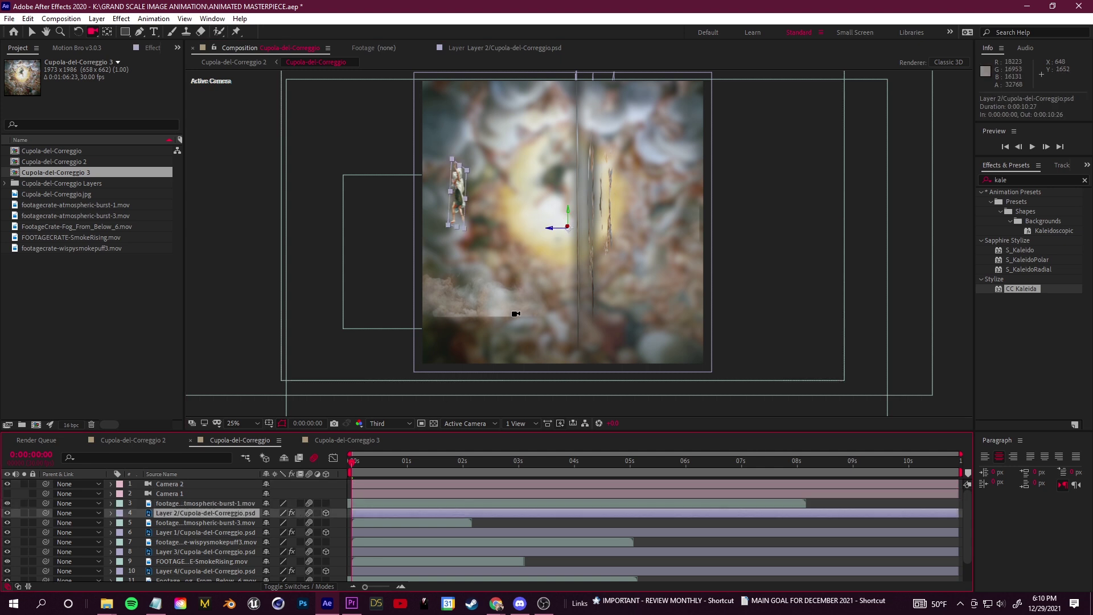
key(v)
drag(555, 230, 519, 229)
key(ctrl+z)
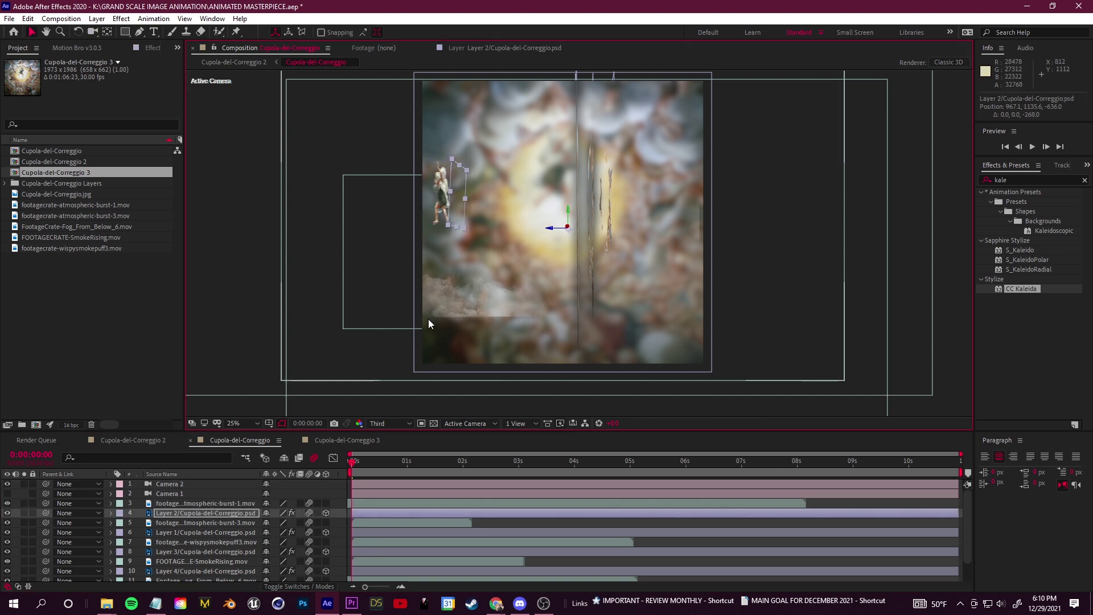
click(174, 533)
drag(577, 219, 557, 285)
key(ctrl+z)
Orbit the camera again to view the depth gaps between the layers from different angles.
key(c)
click(368, 530)
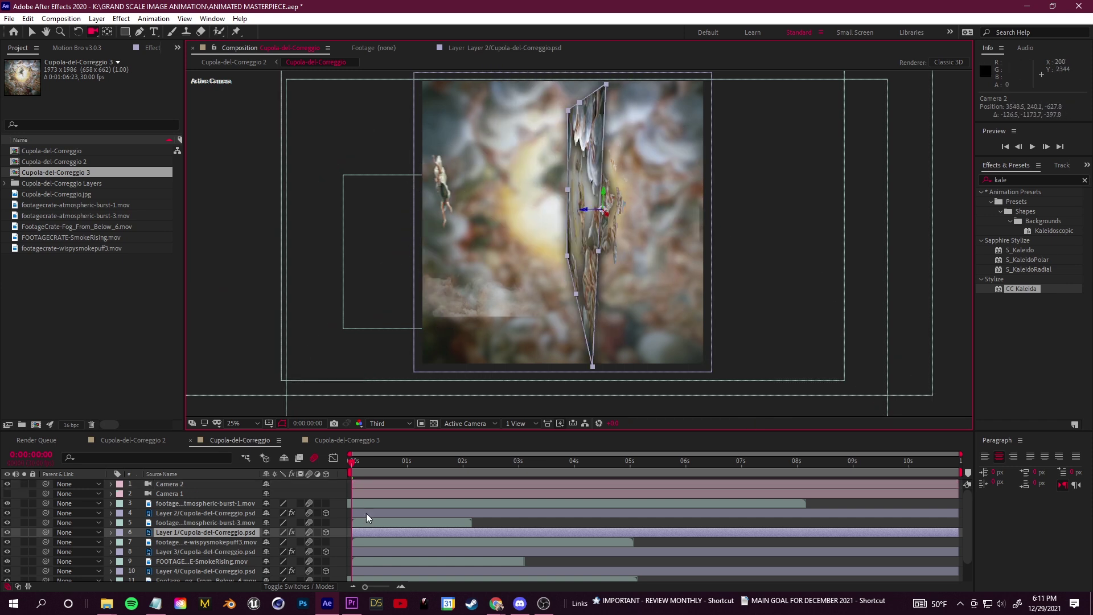
mouse_move(356, 465)
mouse_down()
mouse_move(431, 466)
mouse_move(350, 464)
mouse_up()
drag(627, 244, 572, 240)
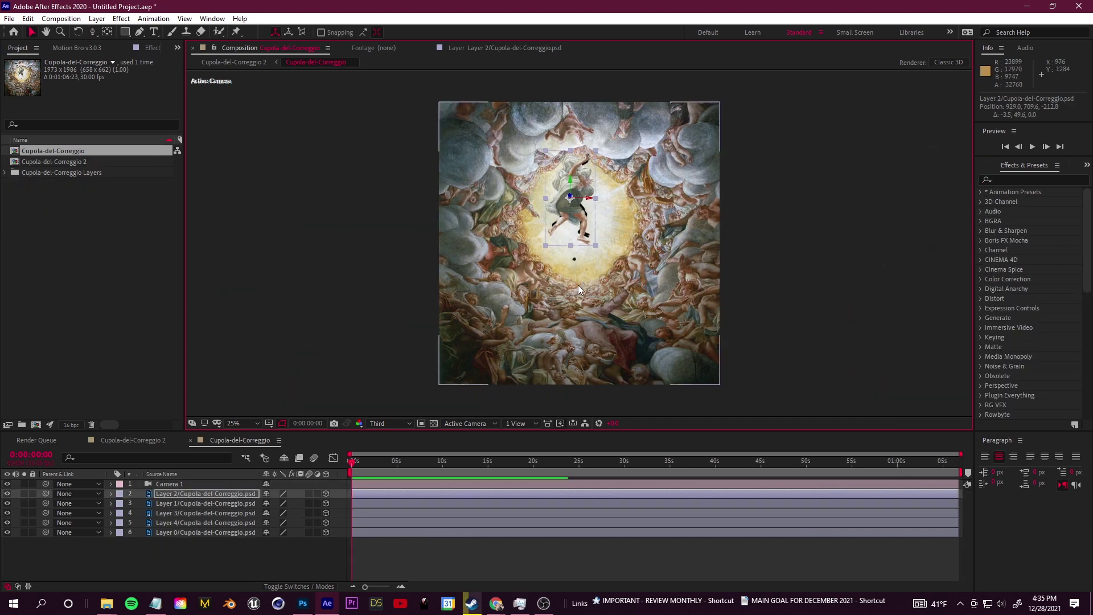
Undo the trial moves of the Layer 2 figure.
key(ctrl+z)
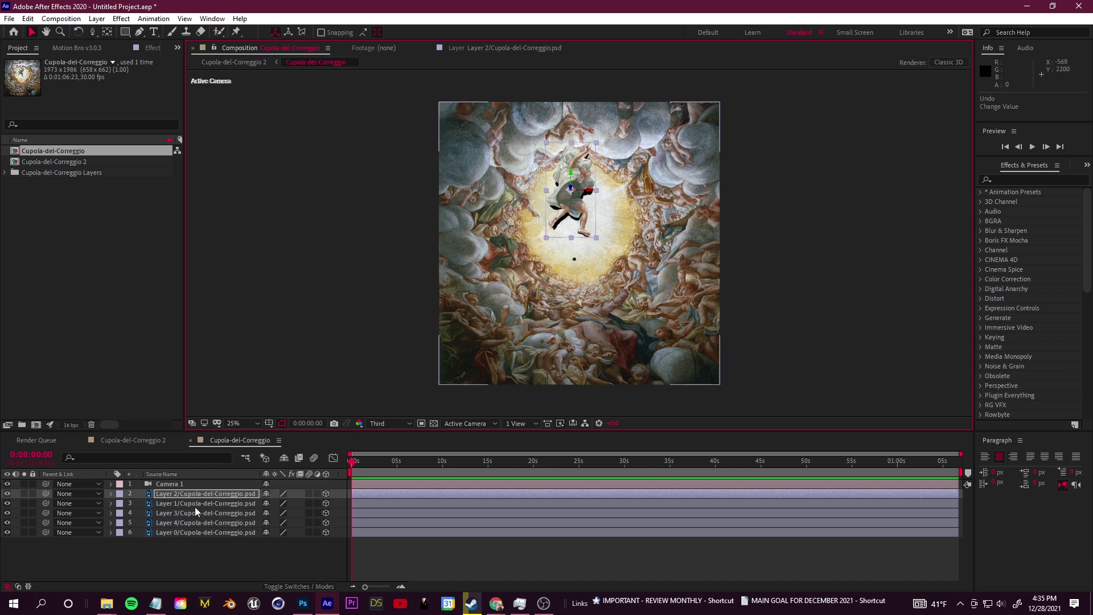
key(ctrl+z)
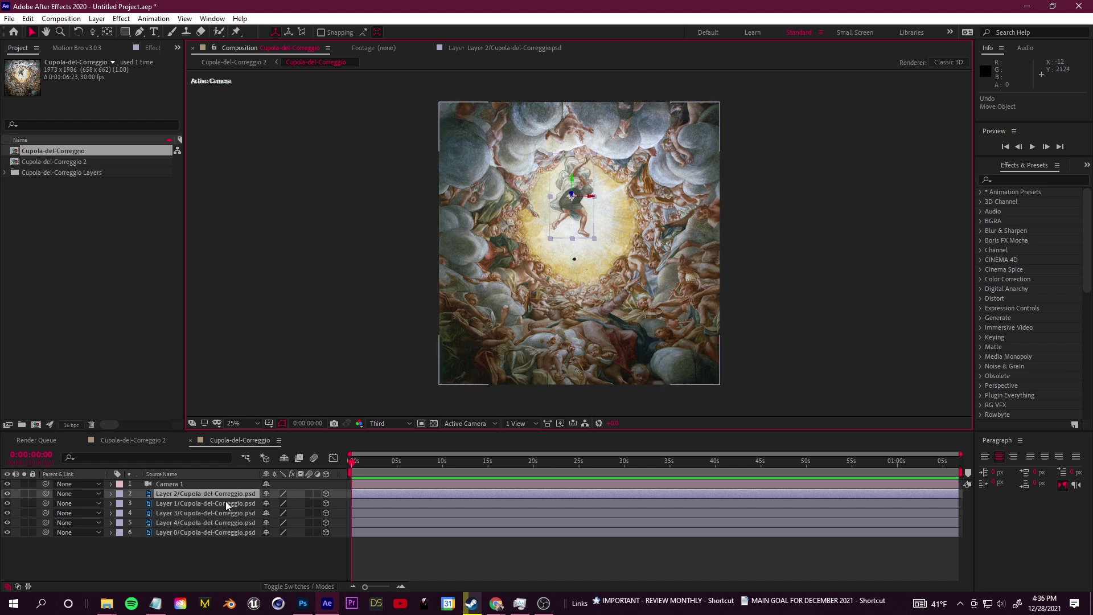
Import Cupola-del-Correggio.jpg from the GRAND SCALE IMAGE ANIMATION folder and place it beneath Layer 0 in the composition.
click(107, 602)
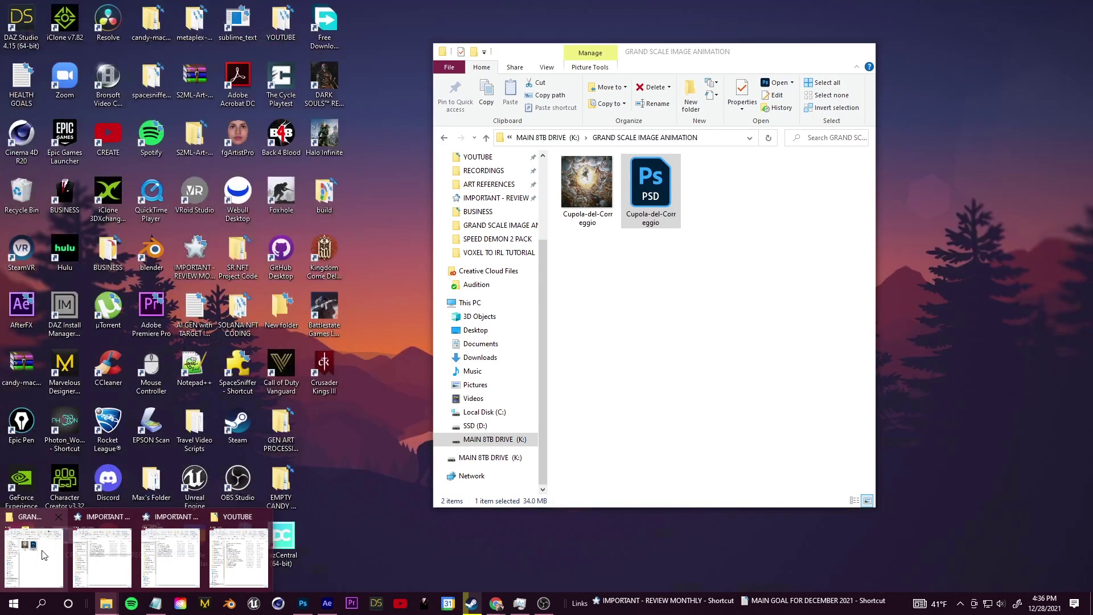
click(44, 554)
drag(586, 182, 156, 247)
click(816, 52)
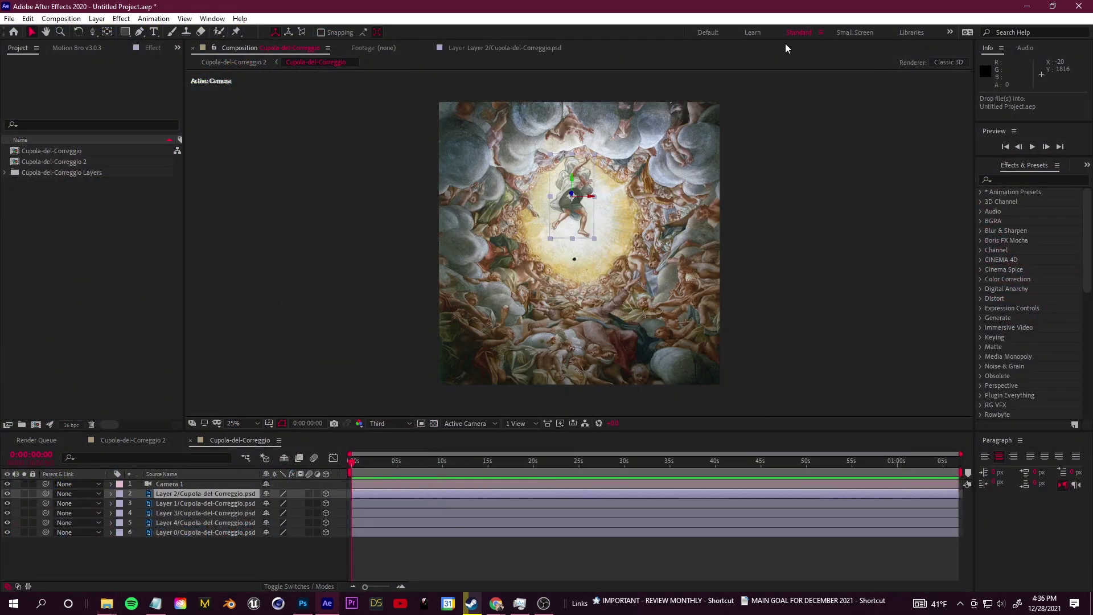
drag(63, 183, 202, 545)
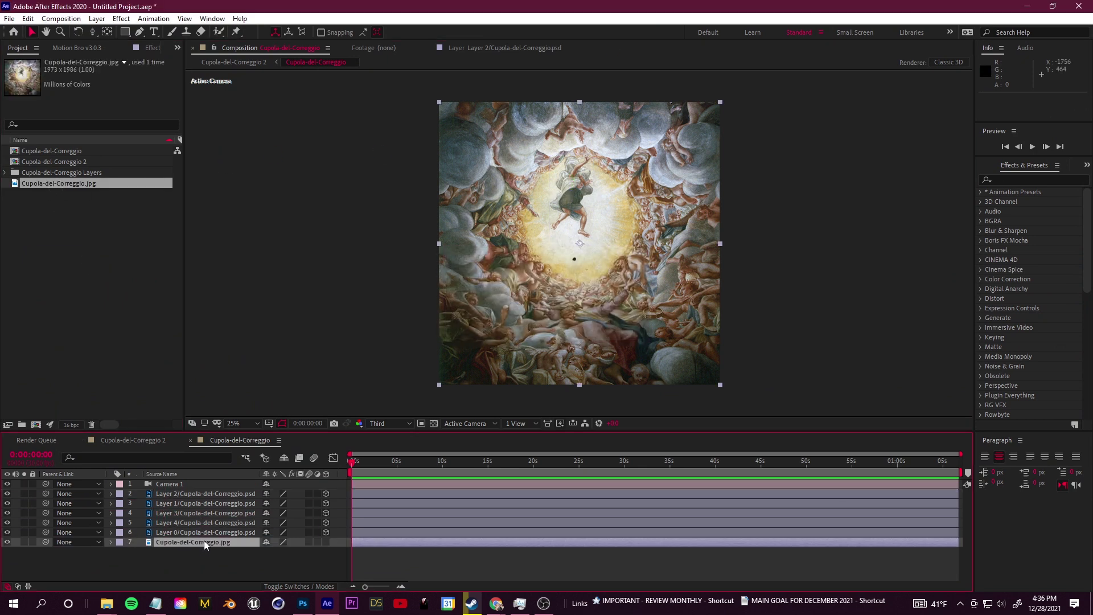
click(189, 545)
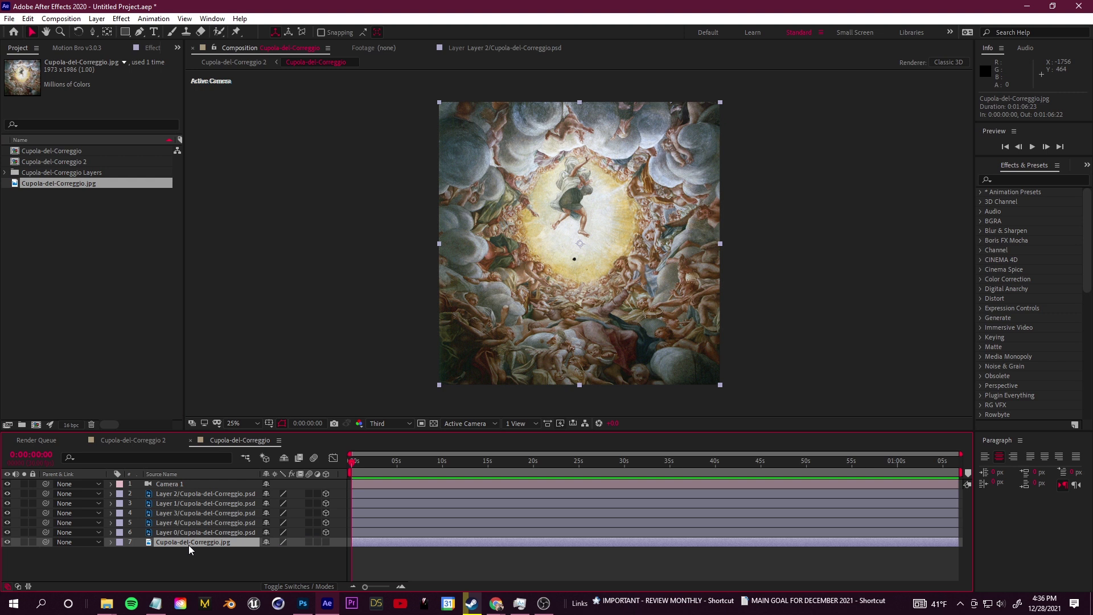
Bring the Layer 2 figure forward along its Z axis.
click(149, 491)
drag(568, 190, 396, 197)
Apply Gaussian Blur to the Cupola-del-Correggio.jpg background layer and increase its Blurriness to a heavy blur.
click(233, 541)
click(1027, 180)
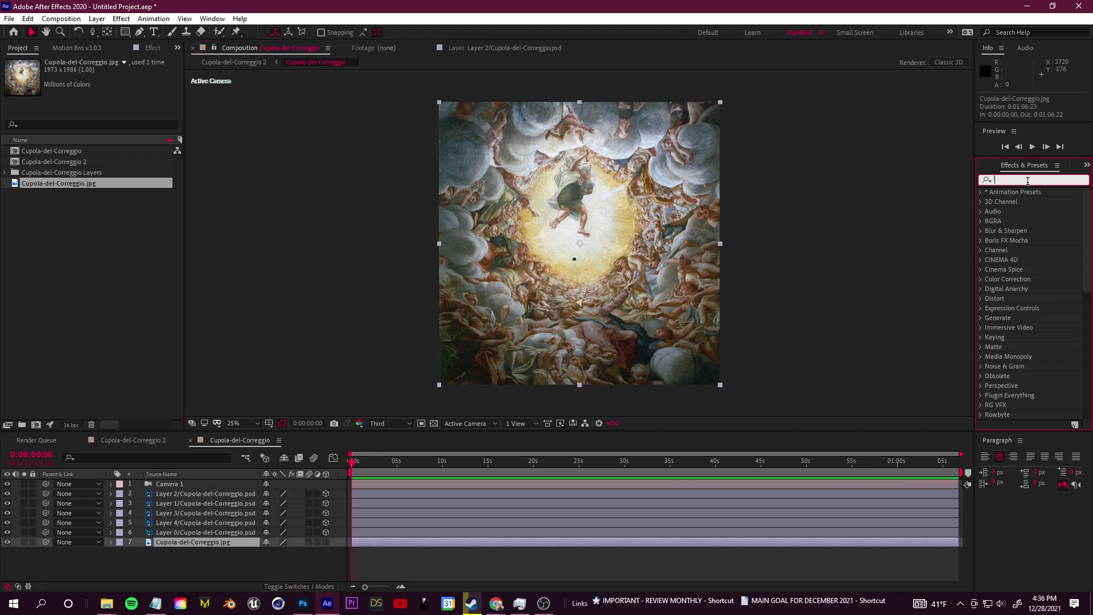
text(gaussian)
drag(1024, 199, 216, 540)
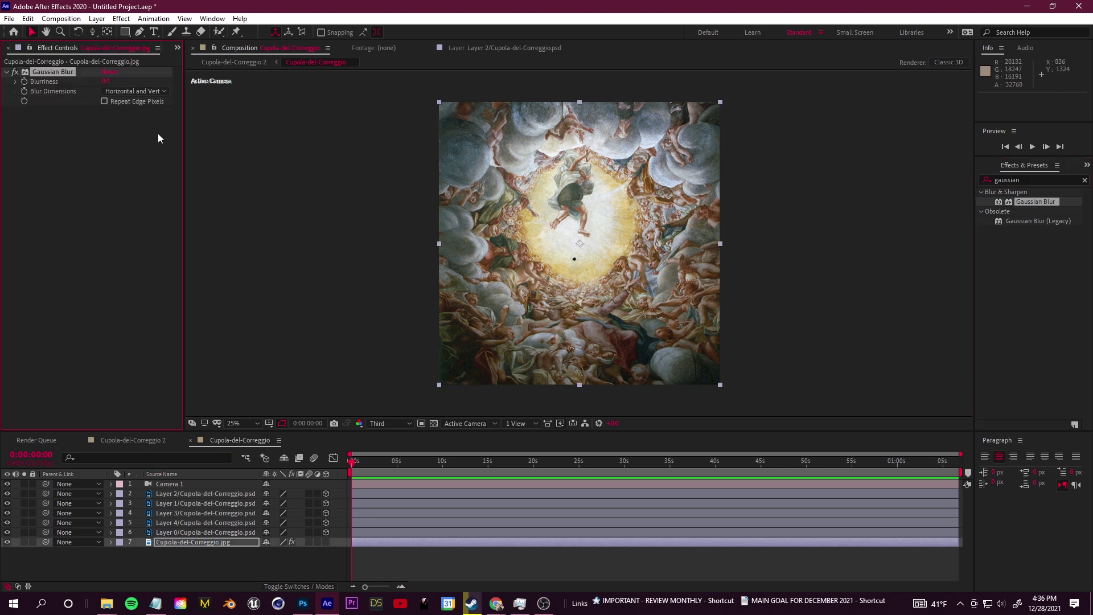
drag(102, 82, 545, 104)
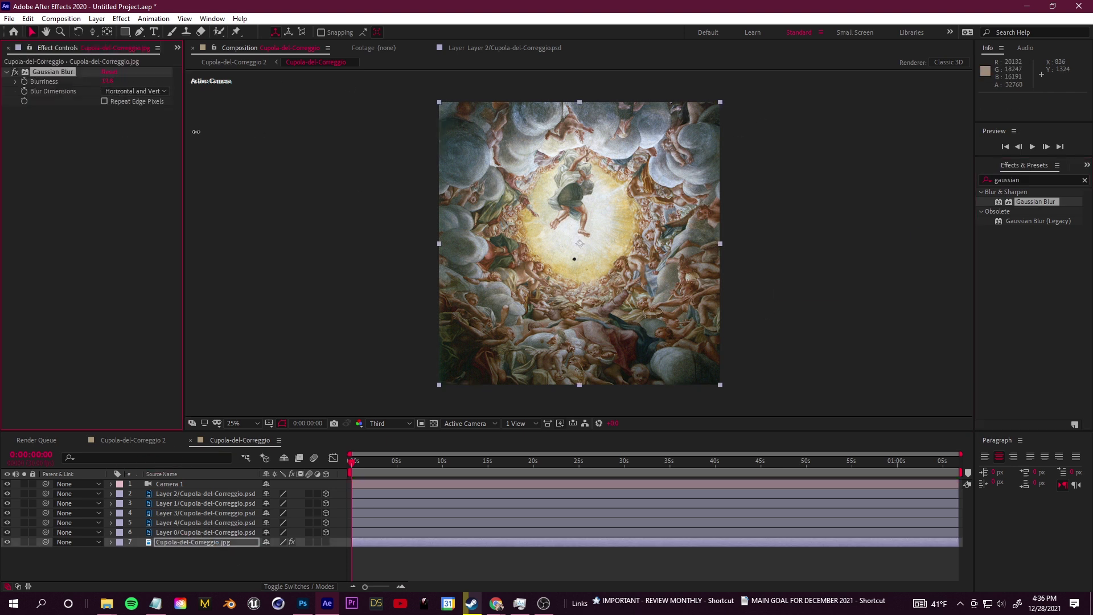
scroll(580, 239, up, 1)
scroll(580, 239, down, 1)
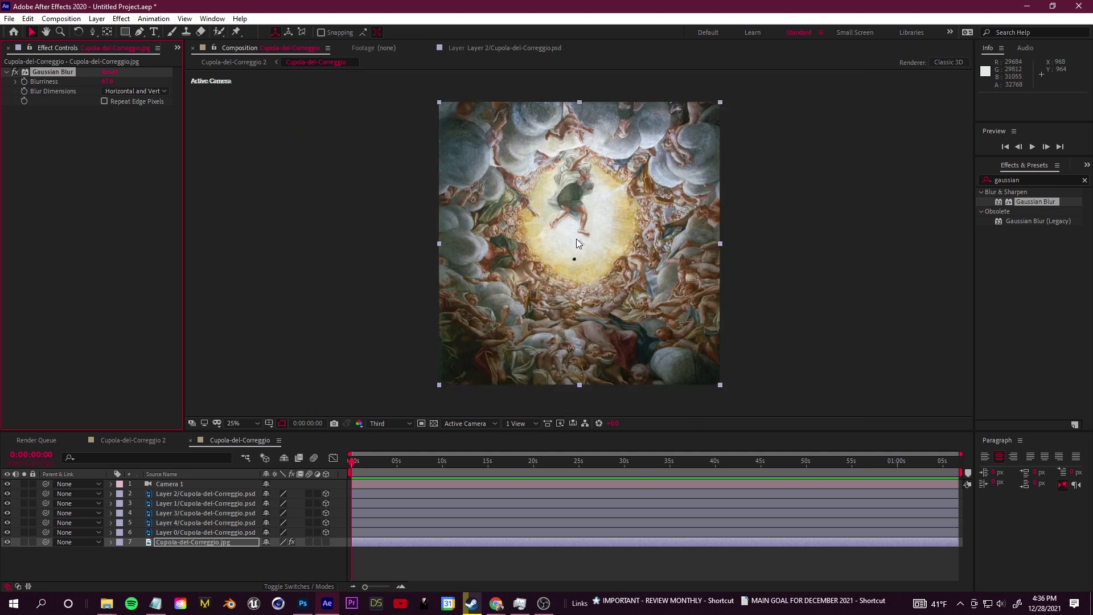
Hide the five PSD layers temporarily and scale the blurred Cupola-del-Correggio.jpg background to about 106%.
drag(7, 531, 7, 492)
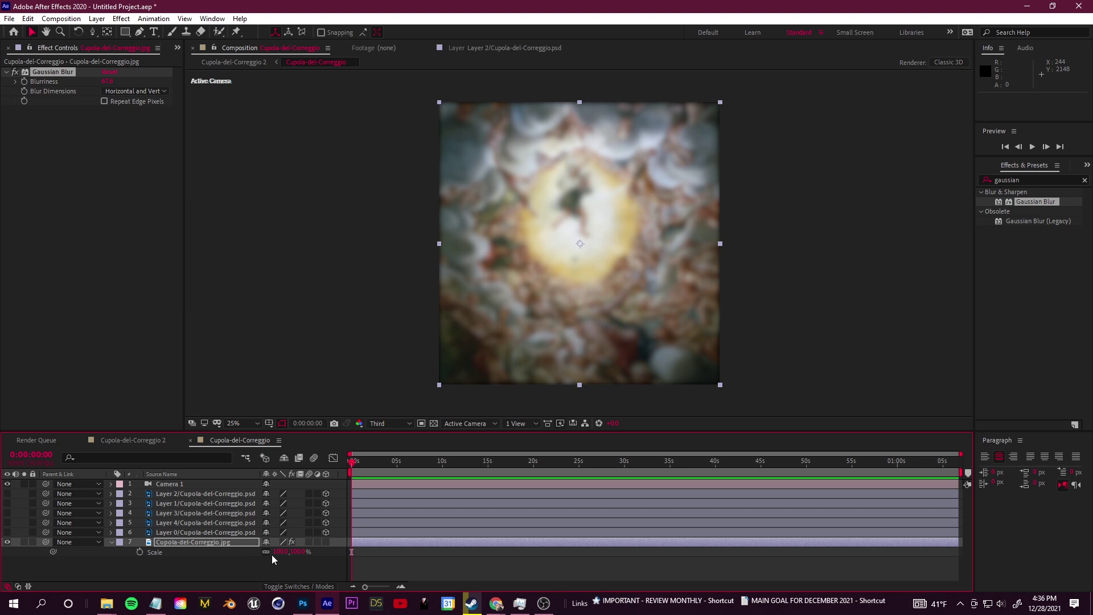
drag(299, 551, 296, 551)
click(221, 544)
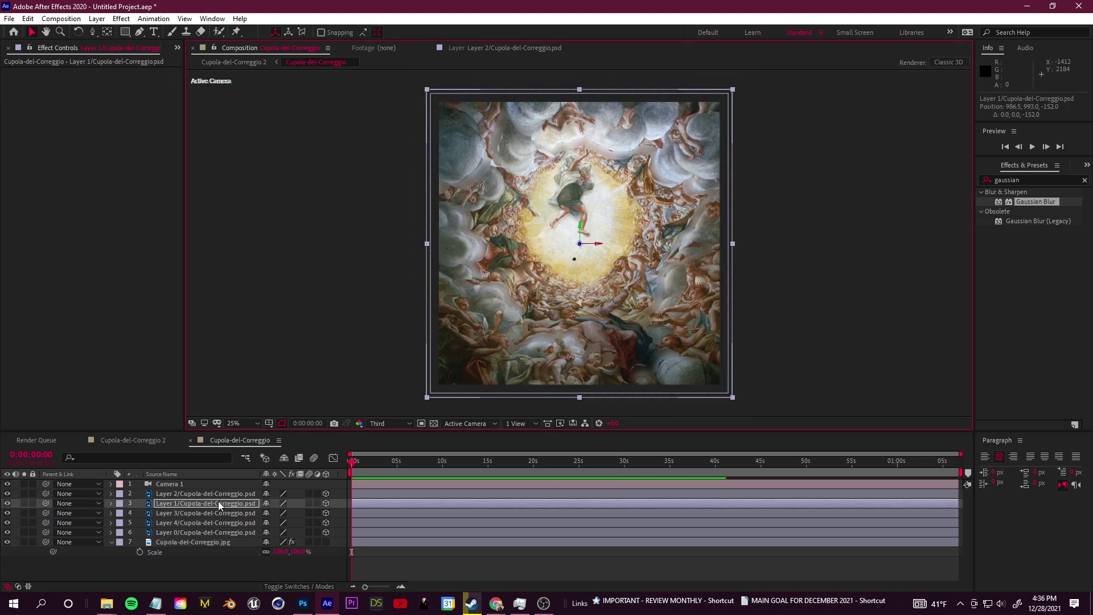
Undo the last move of Layer 1 and set its Anchor Point Z value to 100.
key(ctrl+z)
click(111, 503)
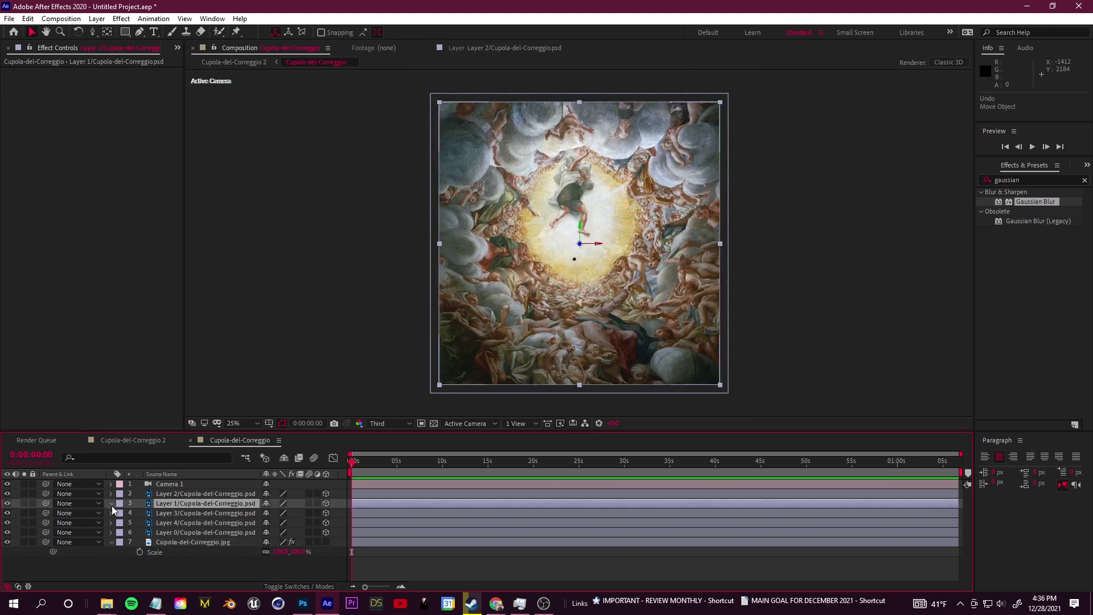
click(120, 513)
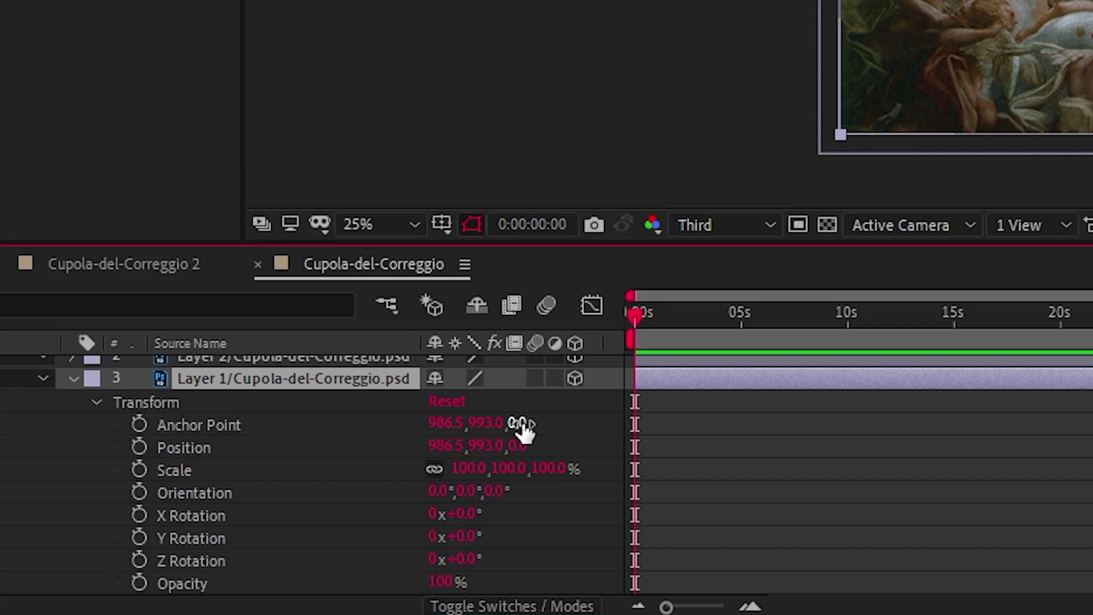
drag(301, 510, 359, 509)
click(526, 423)
text(1)
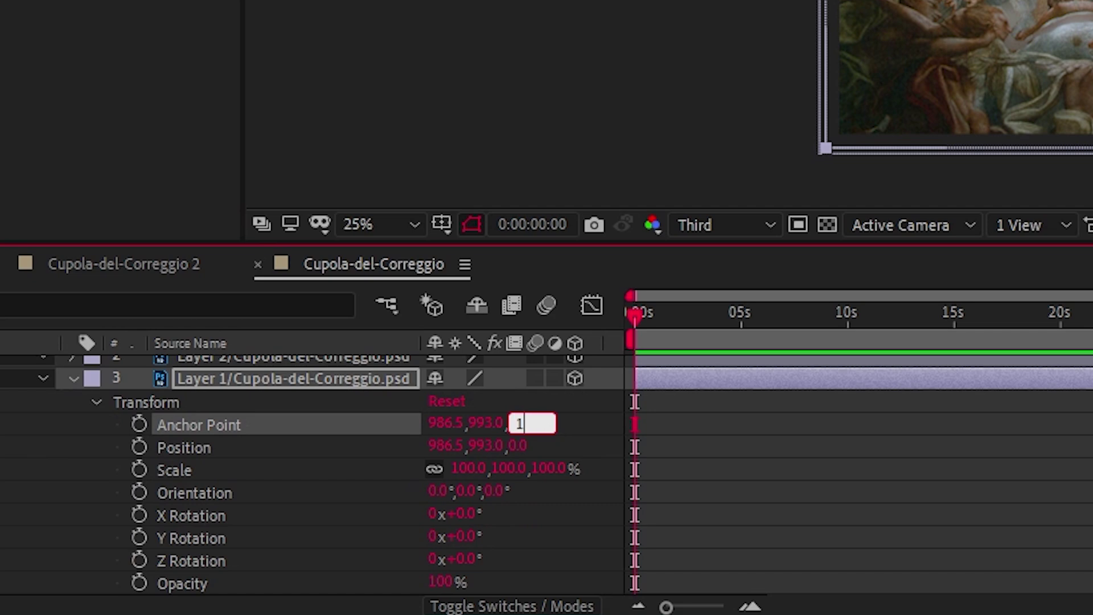
key(Return)
click(74, 378)
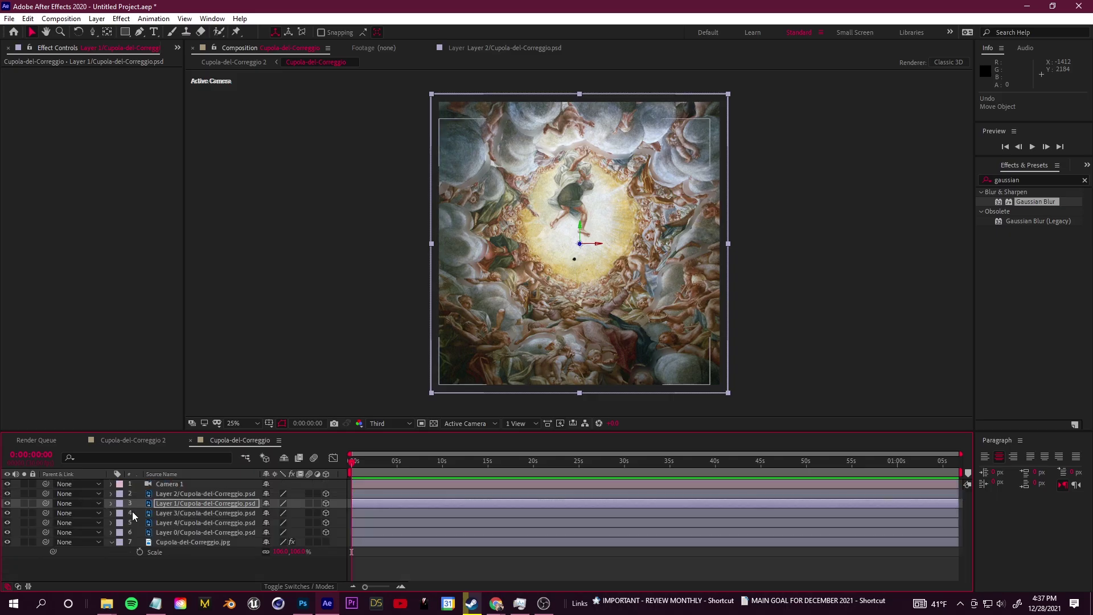
Set the Anchor Point Z value of Layer 3 to 200.
click(114, 513)
click(120, 523)
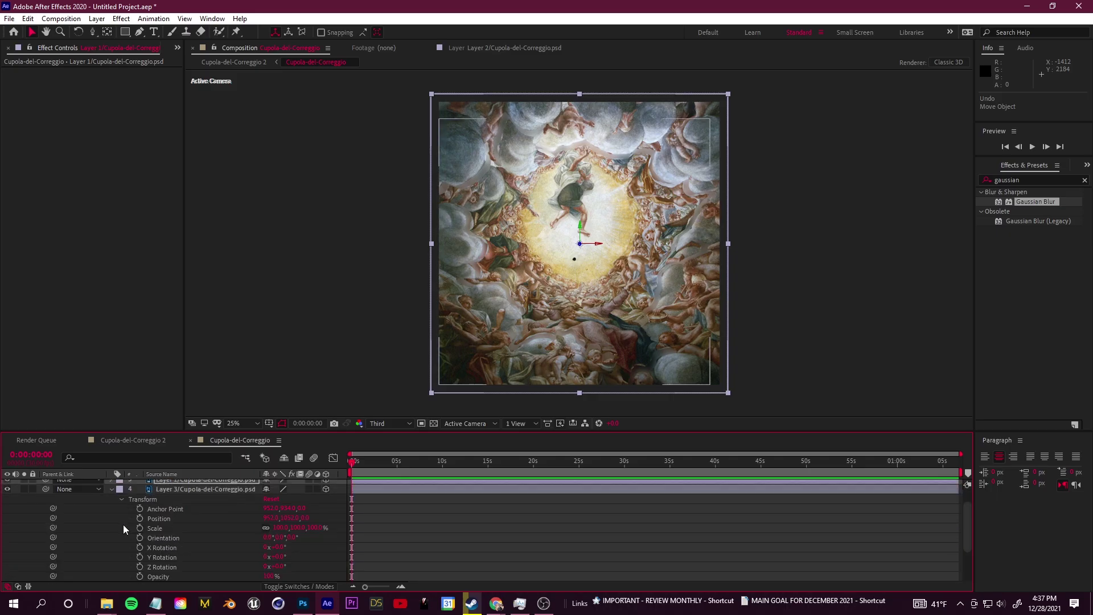
text(200)
key(Return)
click(112, 489)
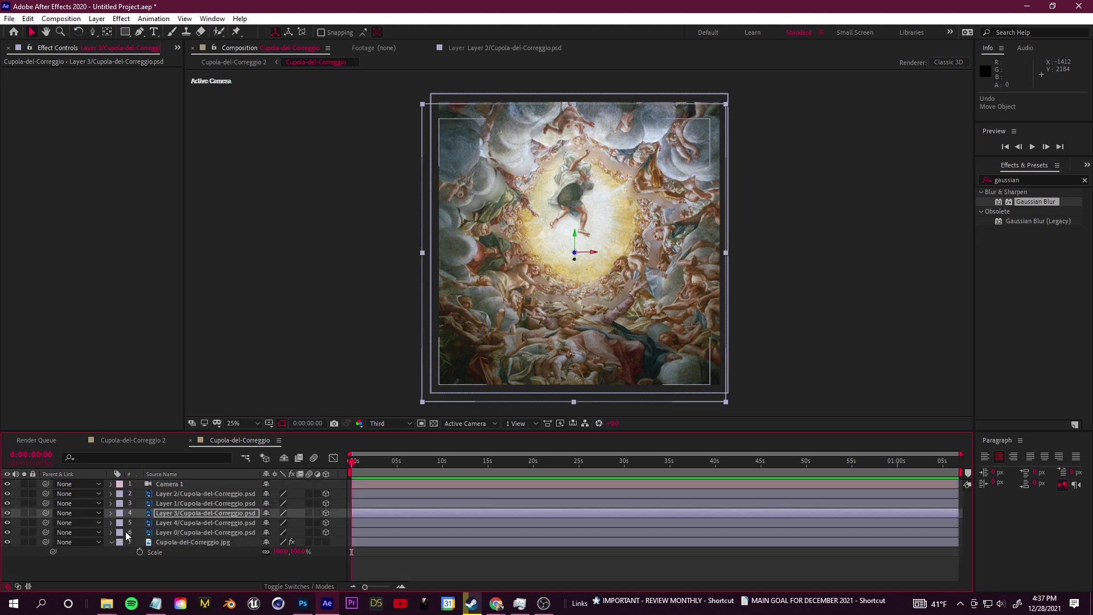
Set the Anchor Point Z value of Layer 4 to 300.
click(111, 523)
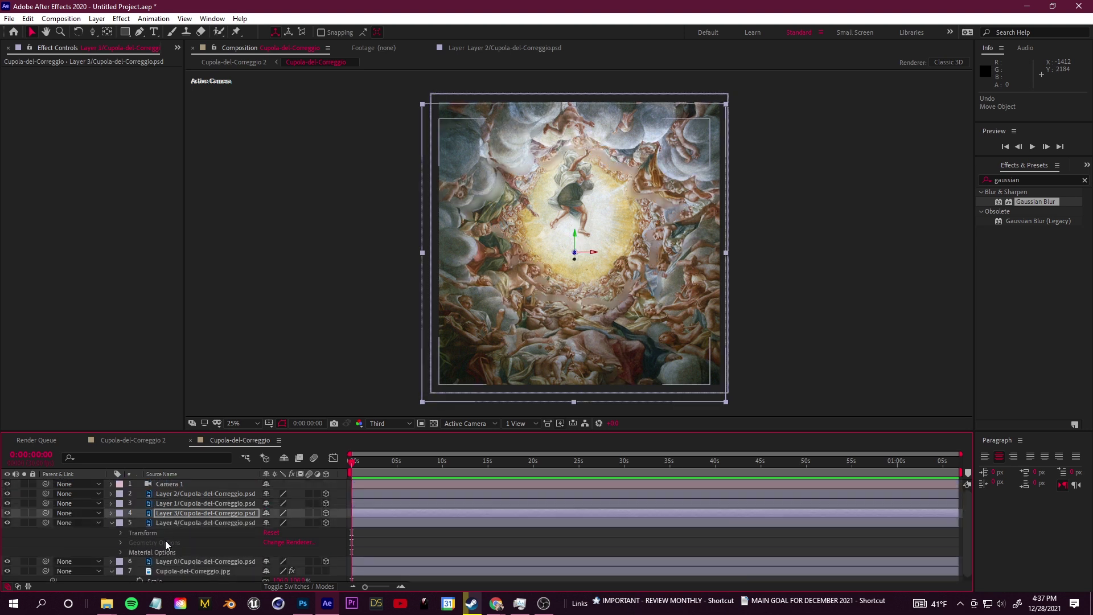
click(120, 533)
text(300)
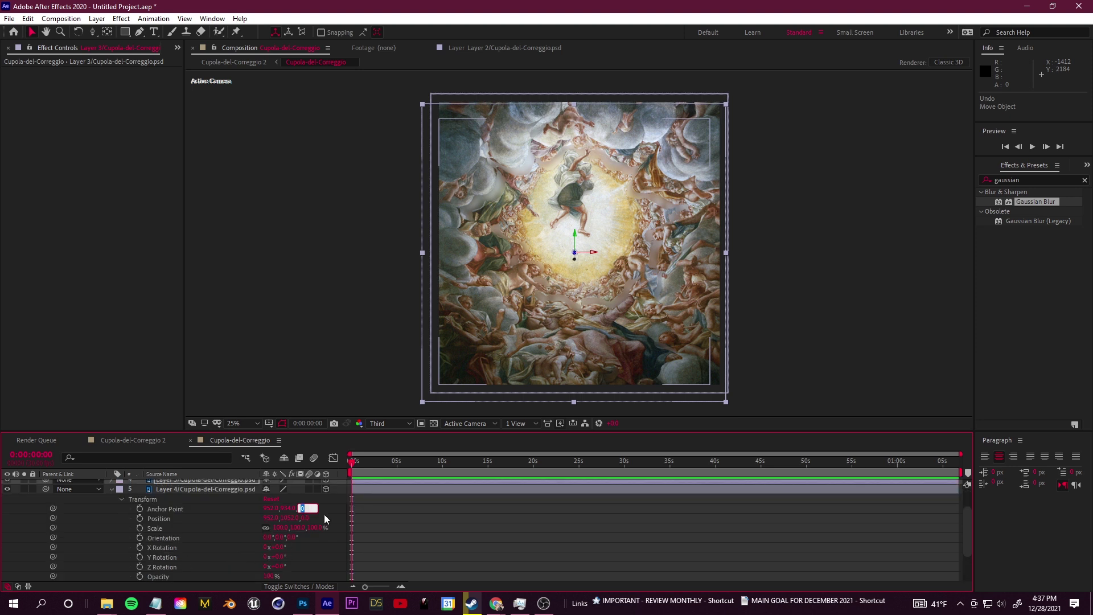
key(Return)
click(112, 489)
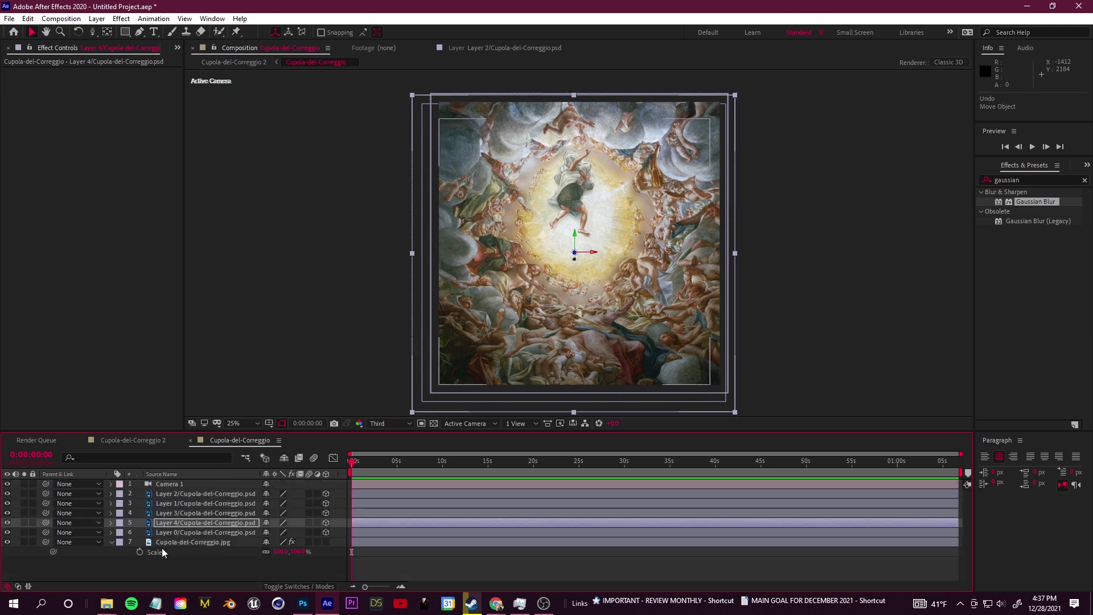
Set the Anchor Point Z value of Layer 0 to 400.
click(112, 533)
click(117, 541)
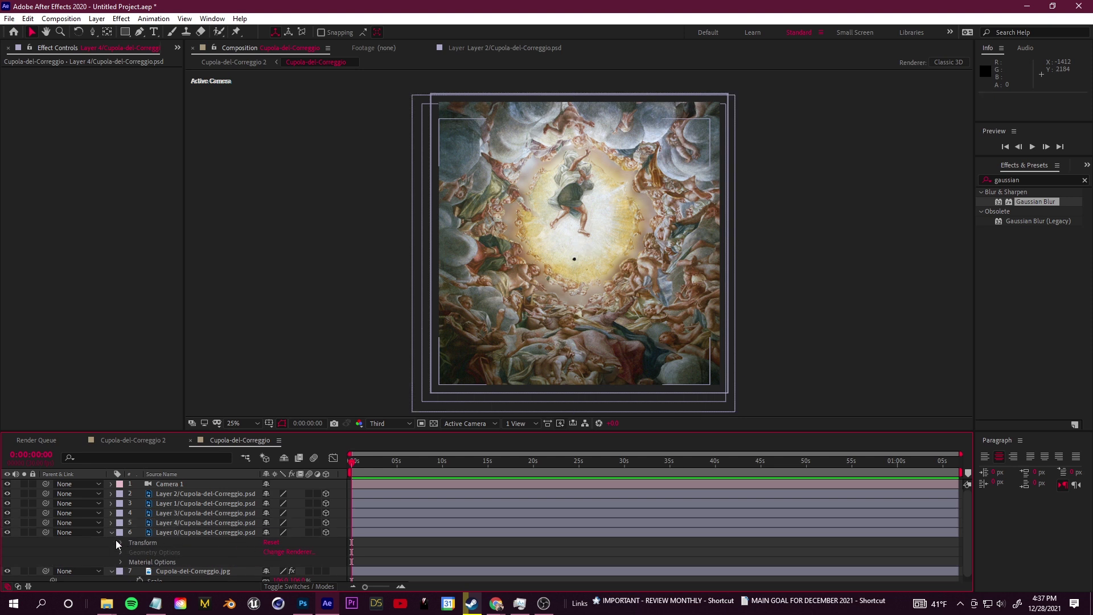
click(122, 542)
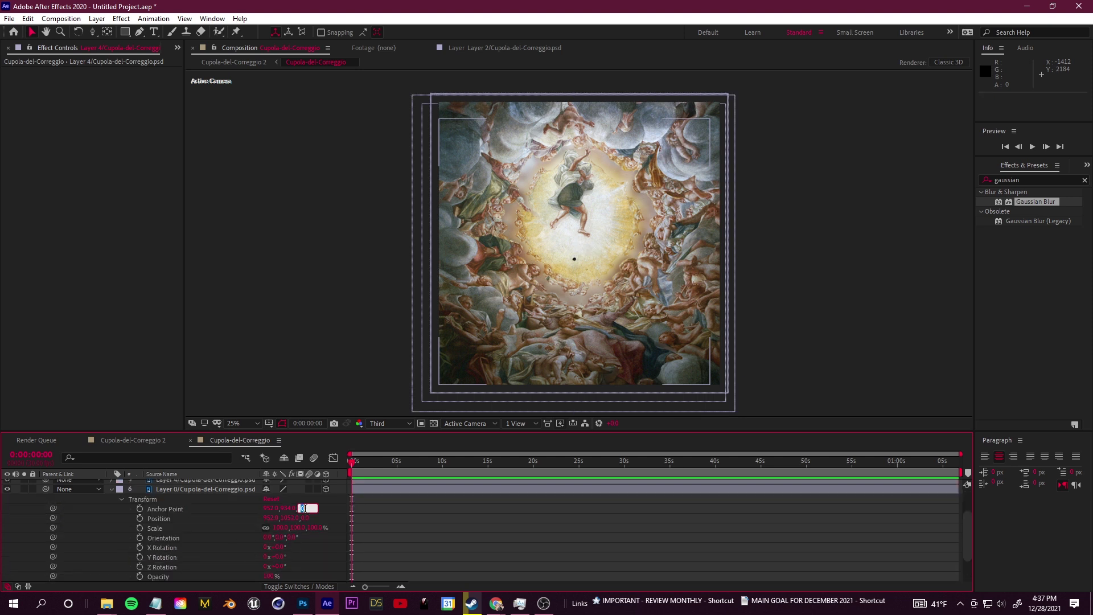
key(Return)
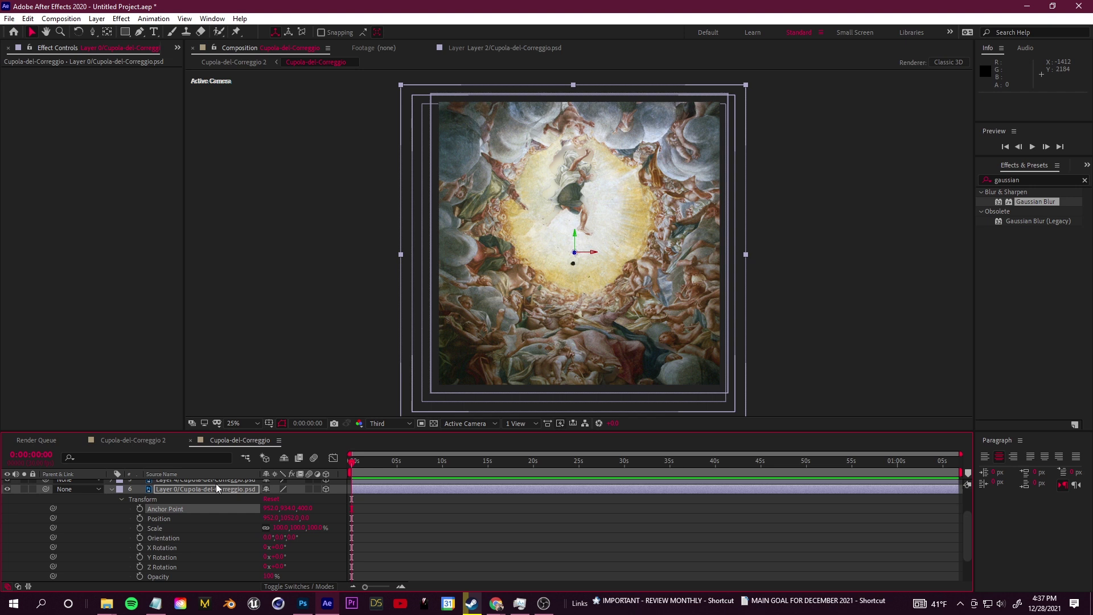
click(110, 489)
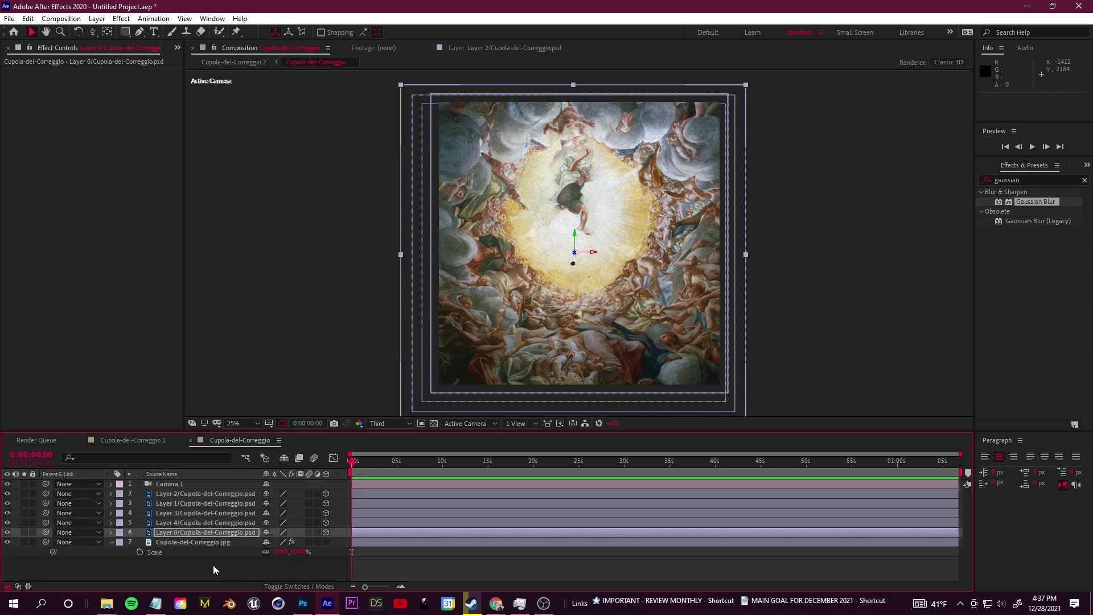
Reset Layer 2's Transform, set its Anchor Point Z to 500, and reposition the figure over the glow at about 916, 732.
click(110, 493)
click(120, 503)
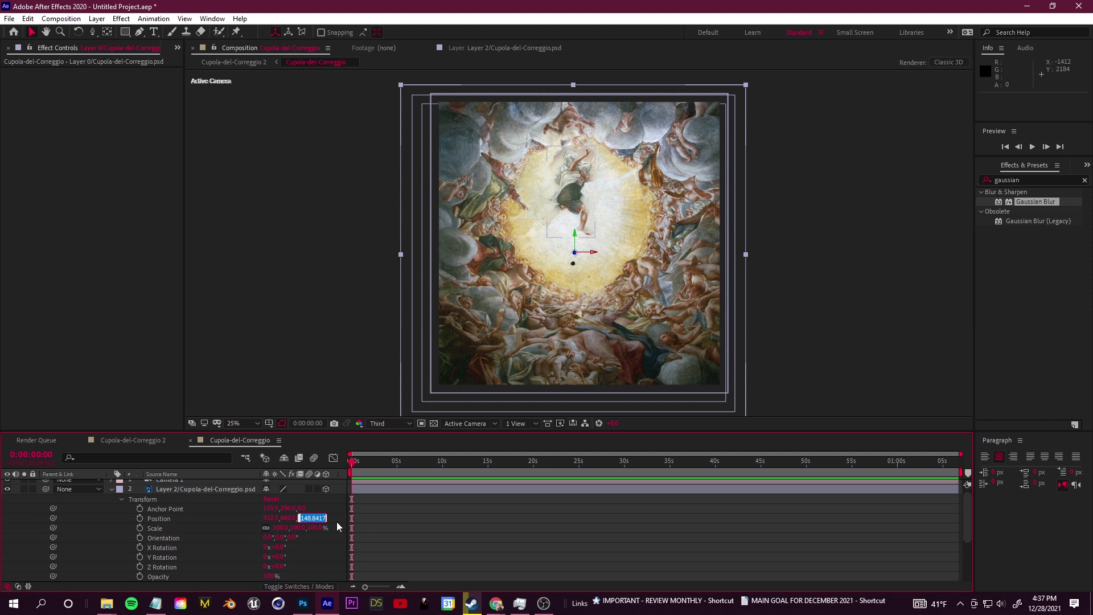
click(277, 500)
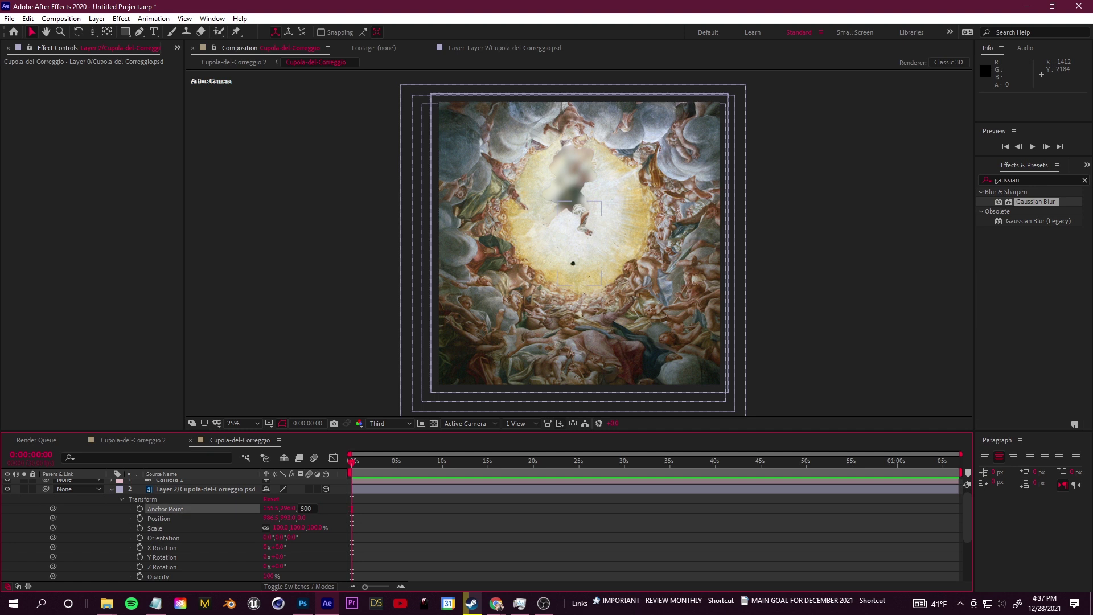
key(Return)
drag(576, 239, 565, 201)
click(111, 489)
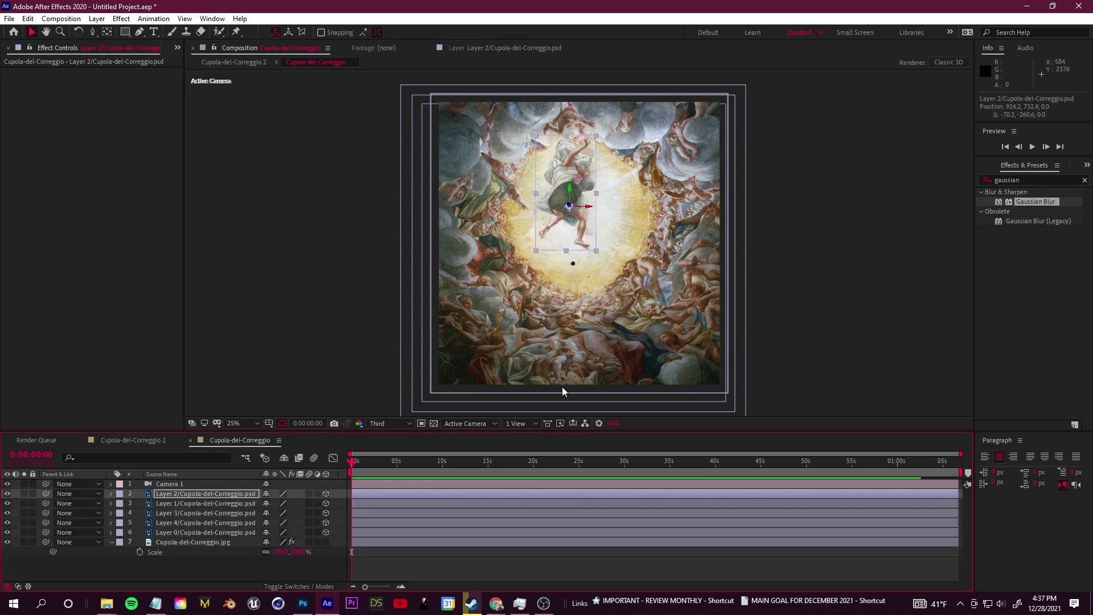
Fine-tune the position and depth of the PSD layers behind the central figure.
mouse_move(614, 263)
mouse_down()
mouse_move(620, 231)
mouse_move(616, 279)
mouse_move(624, 246)
mouse_move(623, 268)
mouse_up()
click(165, 513)
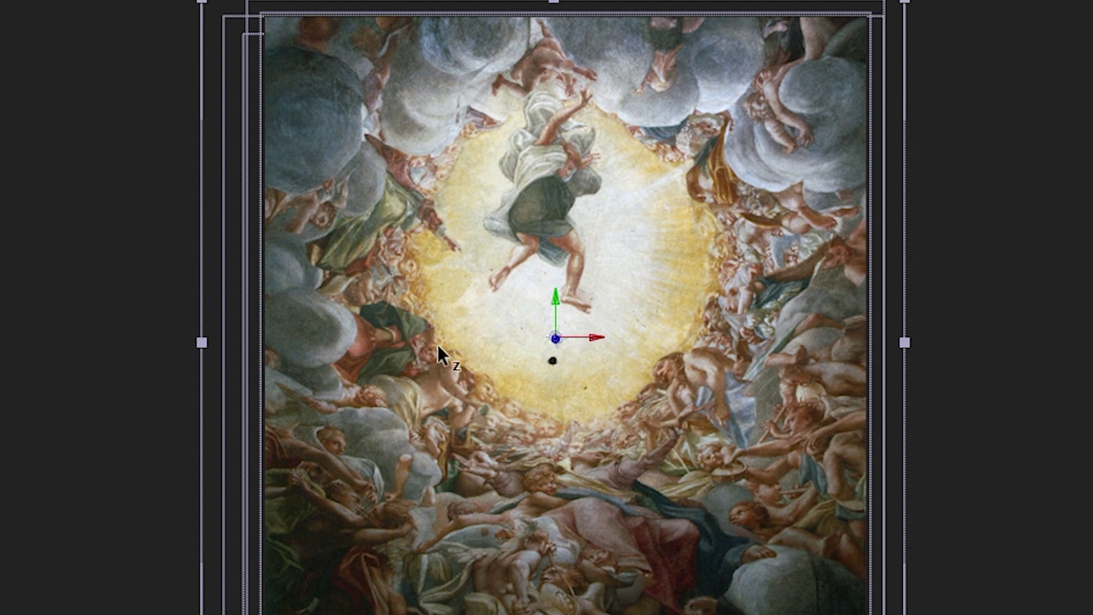
Try pushing Layer 0 far back along its Z axis, preview the composition, and undo the depth change.
drag(437, 346, 681, 586)
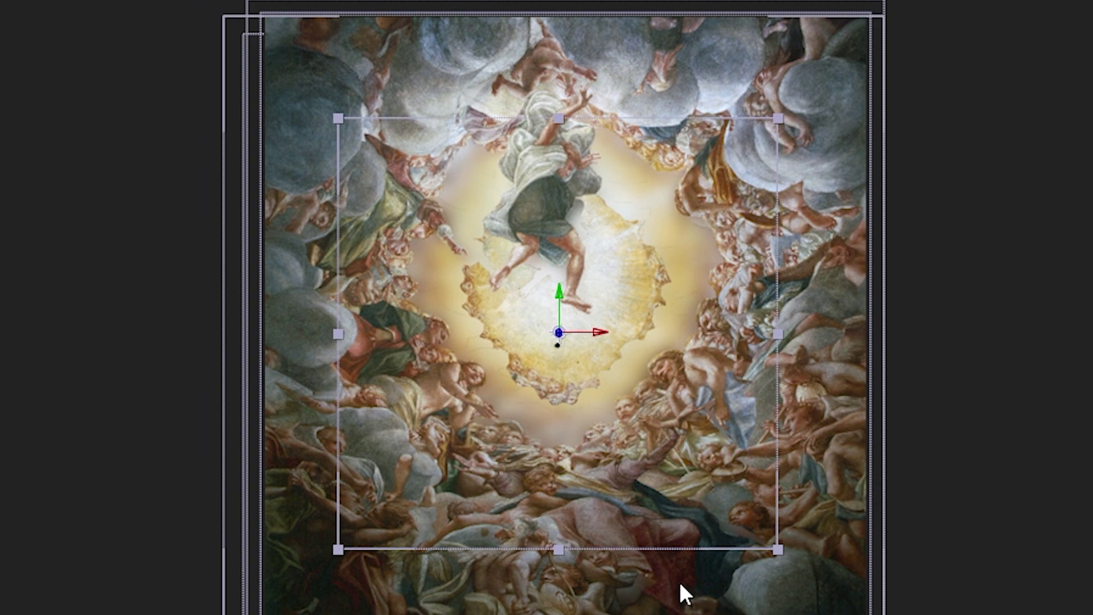
key(ctrl+shift+a)
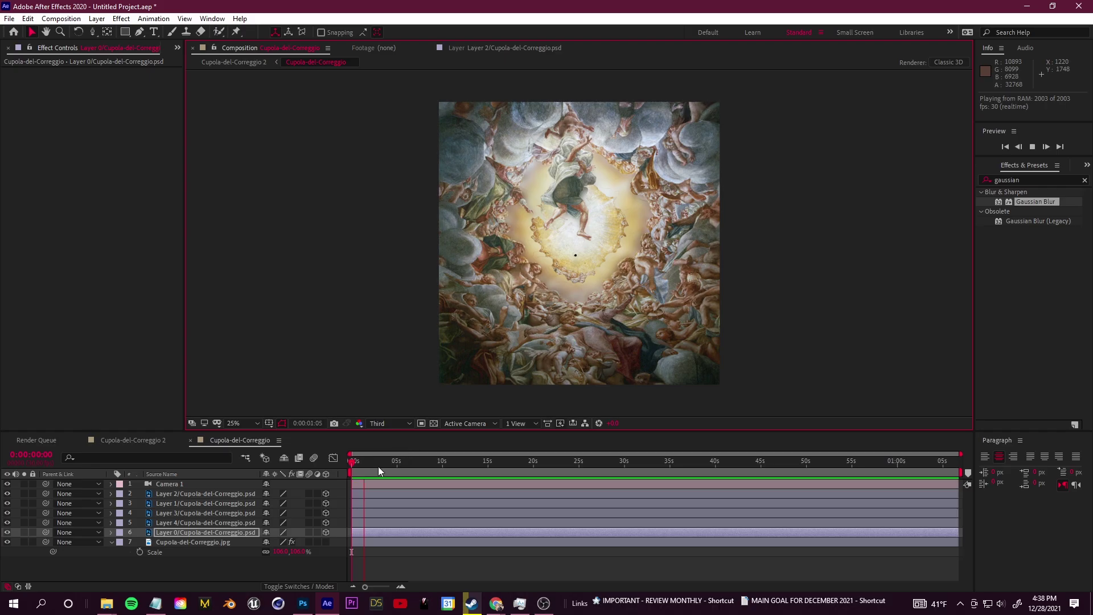
key(space)
drag(362, 464, 443, 473)
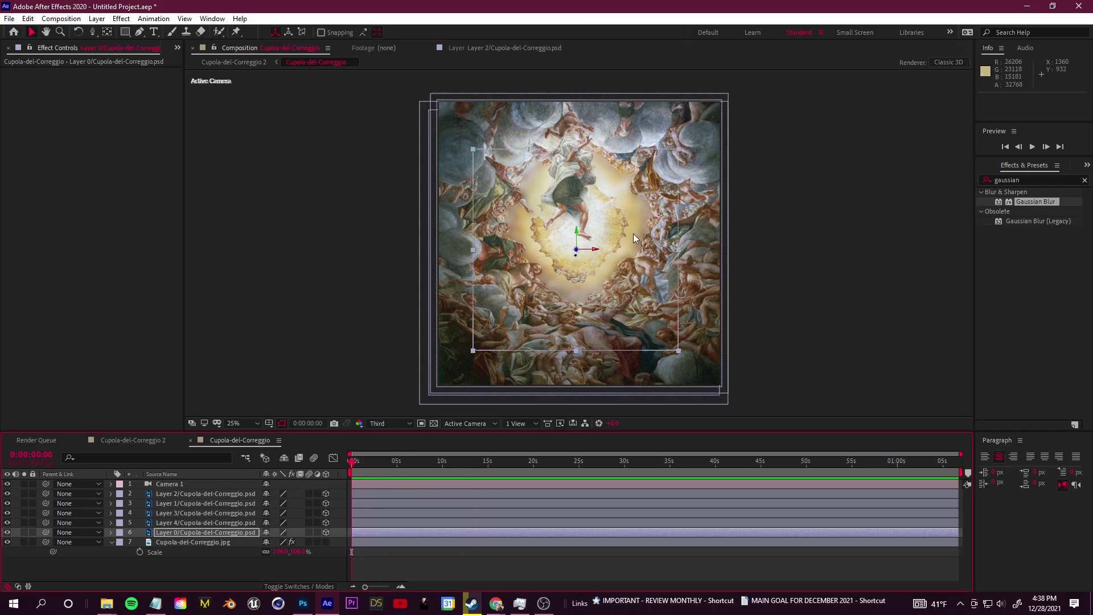
drag(606, 242, 630, 297)
key(ctrl+z)
key(v)
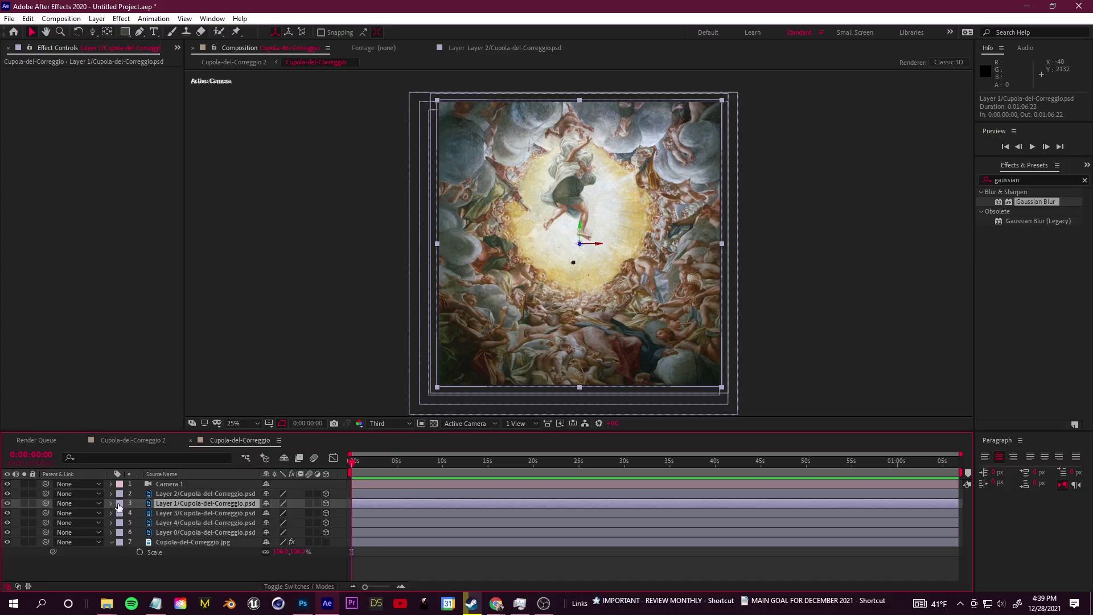
Try out rotation values in Layer 1's Transform properties and undo the changes.
scroll(115, 517, down, 2)
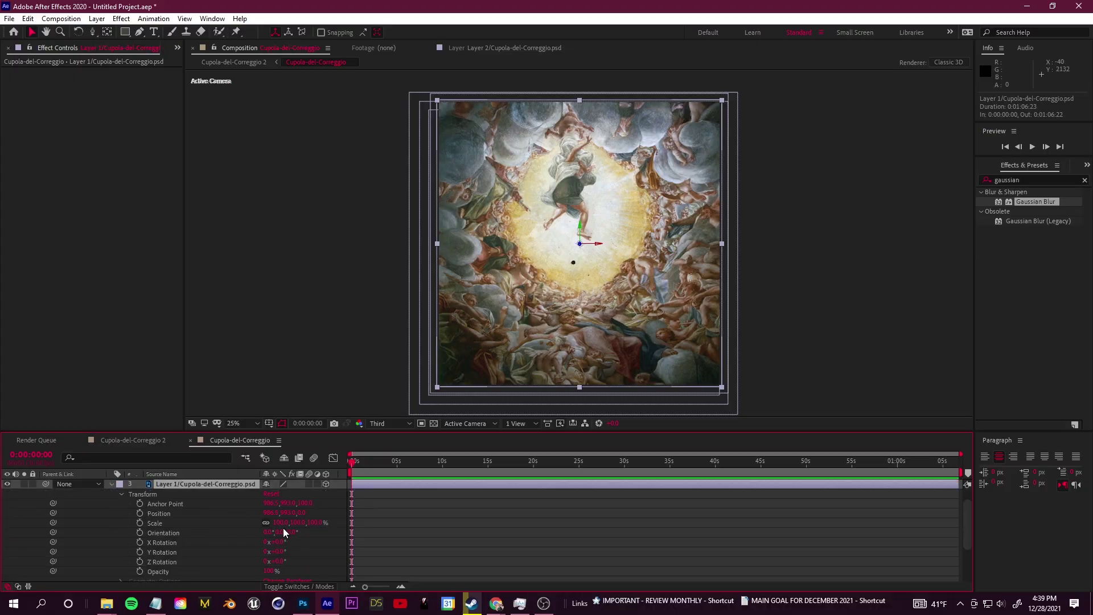
drag(278, 543, 323, 560)
key(ctrl+z)
key(ctrl+z)
key(ctrl+z)
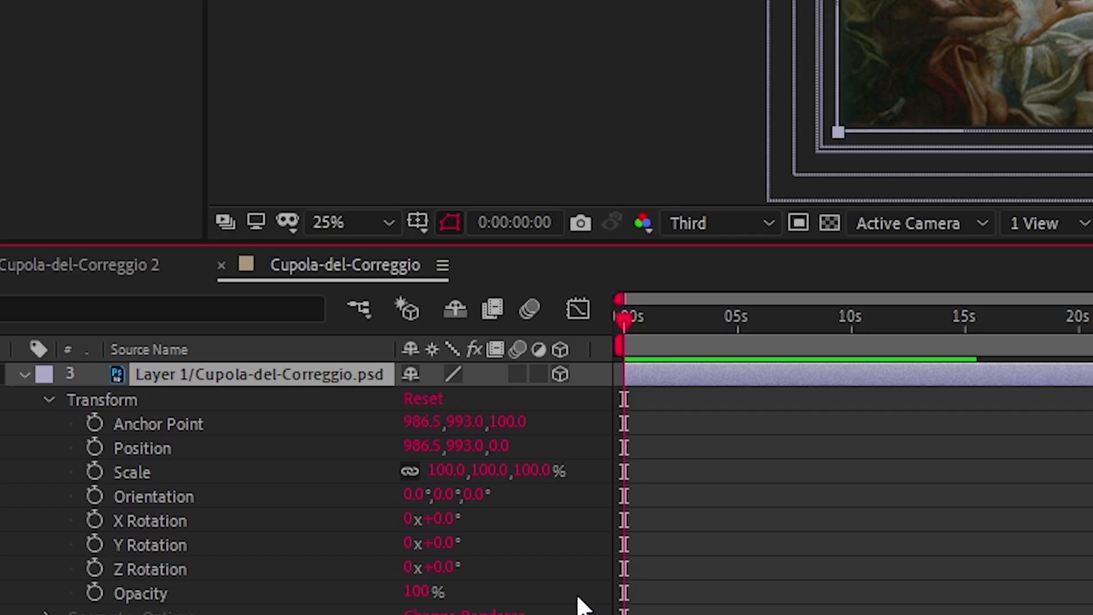
Add a Z Rotation keyframe to Layer 1 at the start and trim the comp to a work area ending at 0:00:10:26.
click(94, 565)
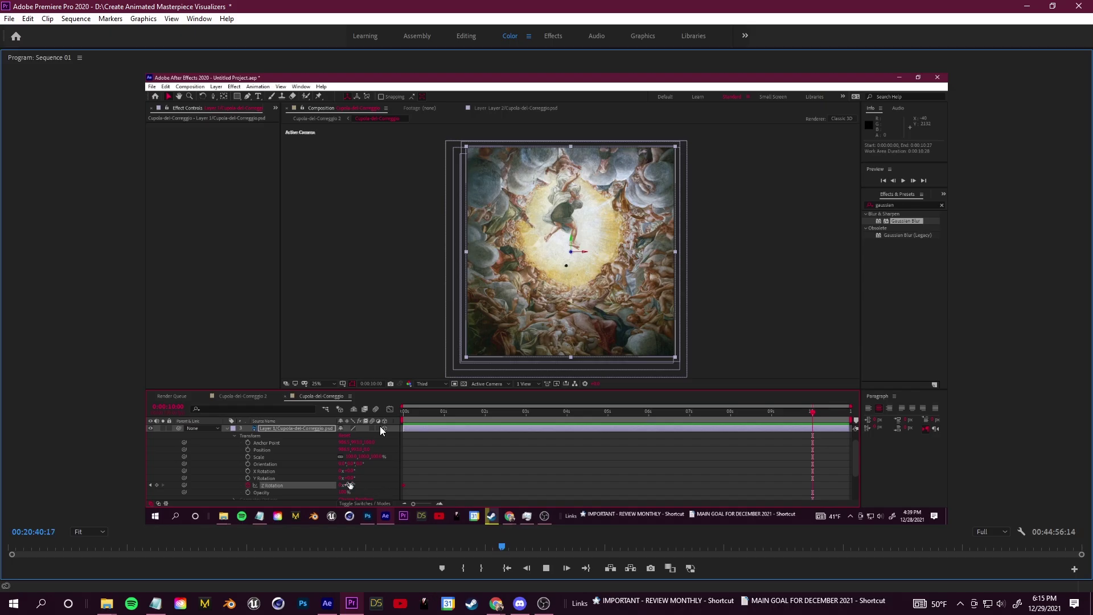
click(617, 473)
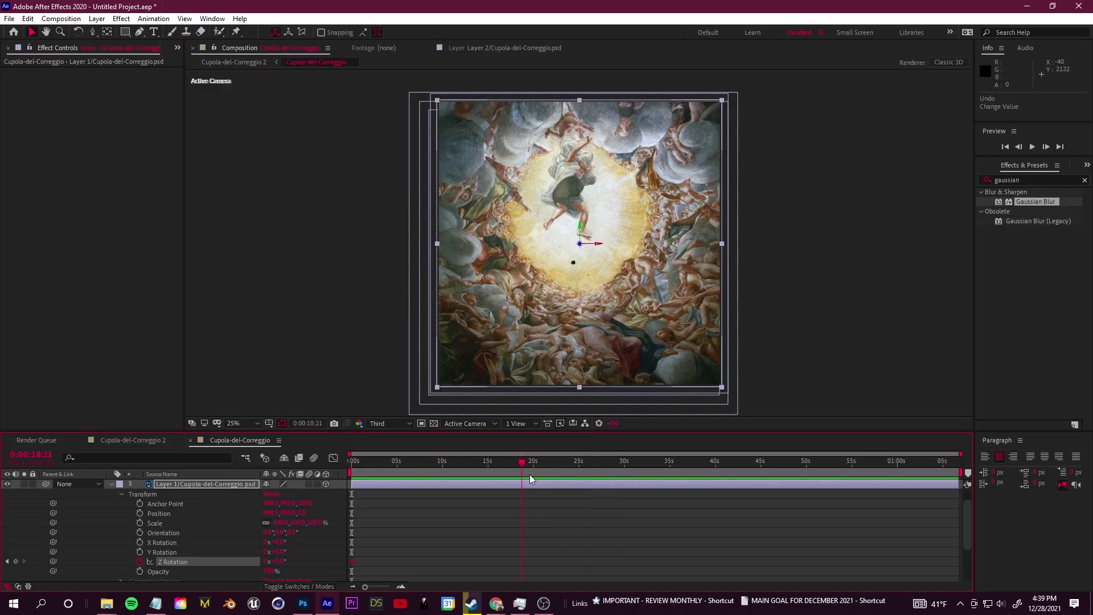
drag(513, 478, 444, 477)
drag(966, 478, 452, 474)
right_click(434, 474)
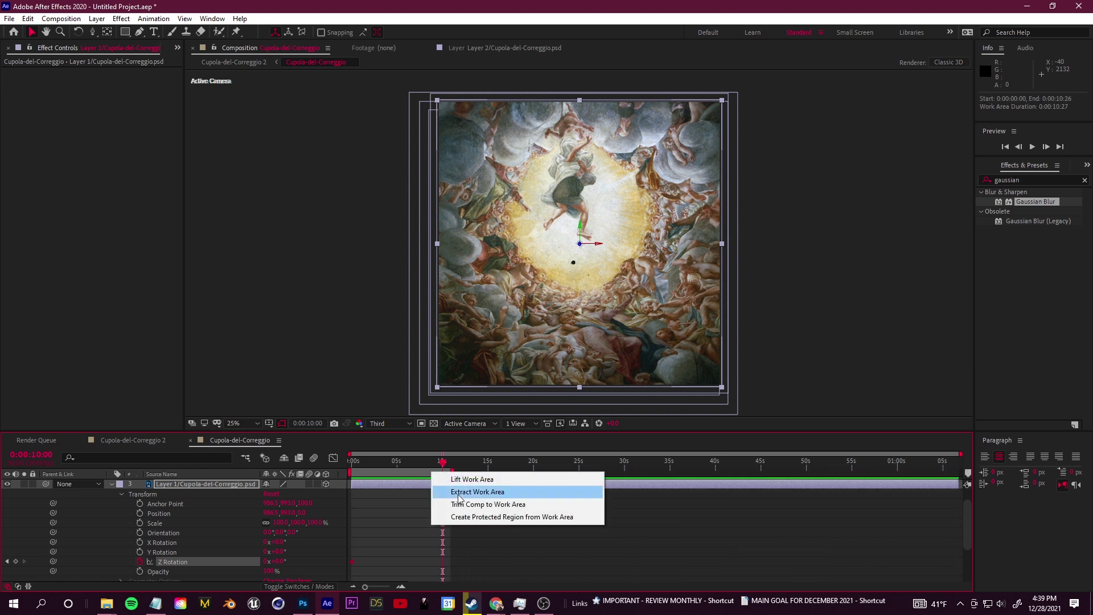
click(481, 505)
Try a full 1x Z Rotation of Layer 1 at 0:00:10:00, preview it, and undo the change.
drag(280, 559, 284, 563)
key(ctrl+z)
click(602, 568)
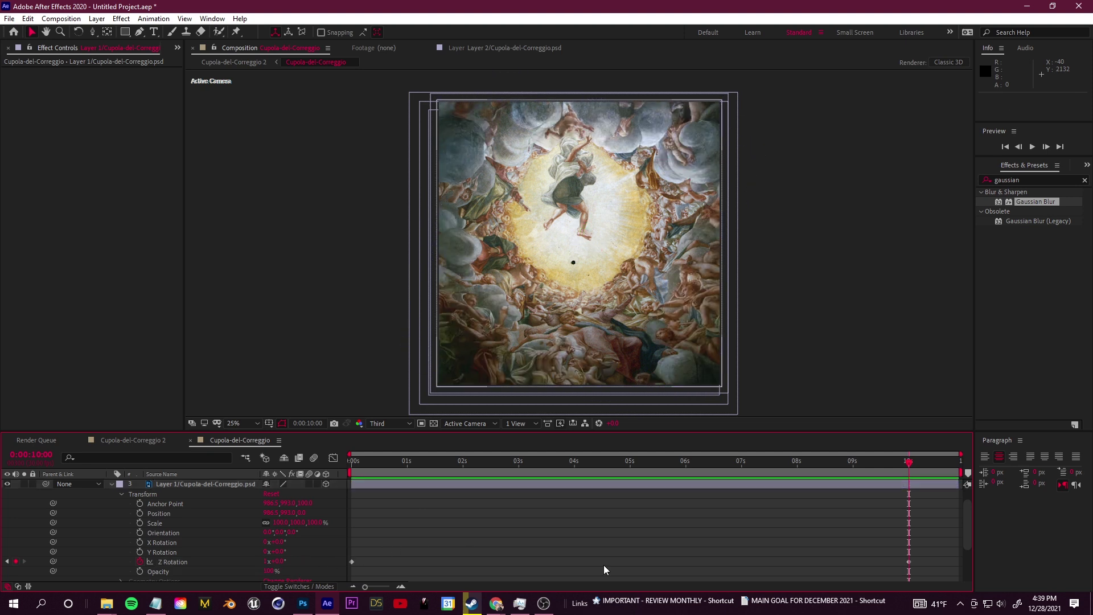
key(space)
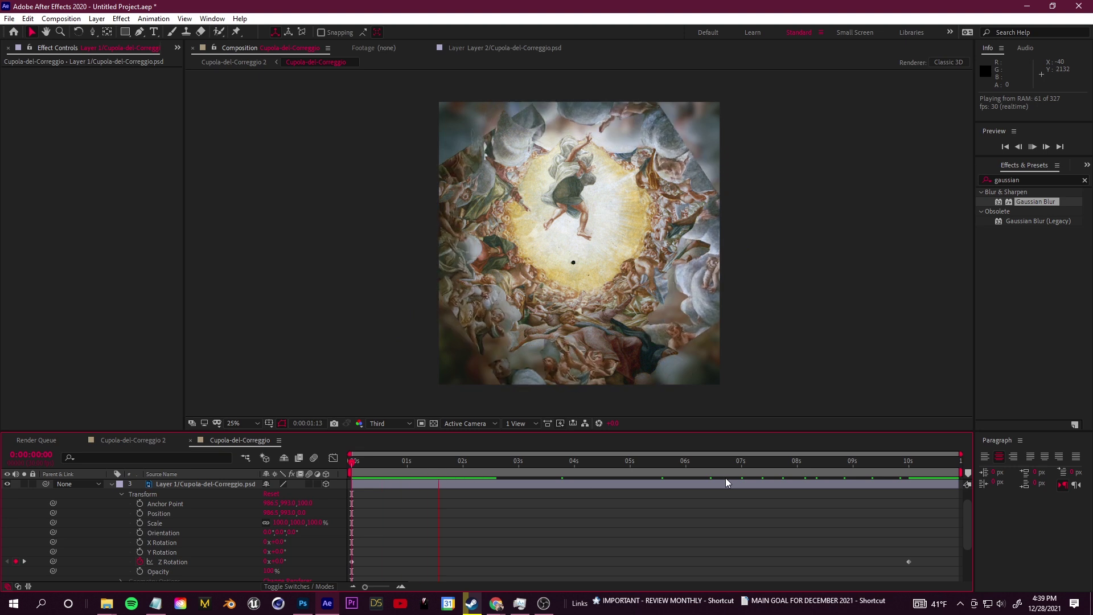
click(526, 464)
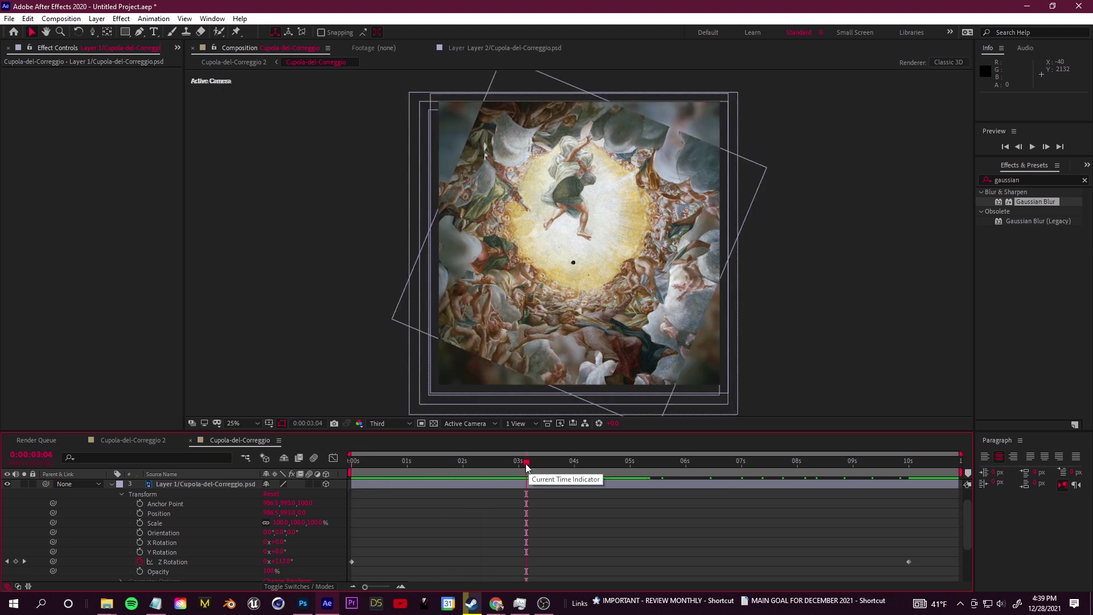
key(ctrl+z)
Set Layer 1's Z Rotation to 90° at 0:00:10:00, preview the rotation, and return to the start.
click(884, 472)
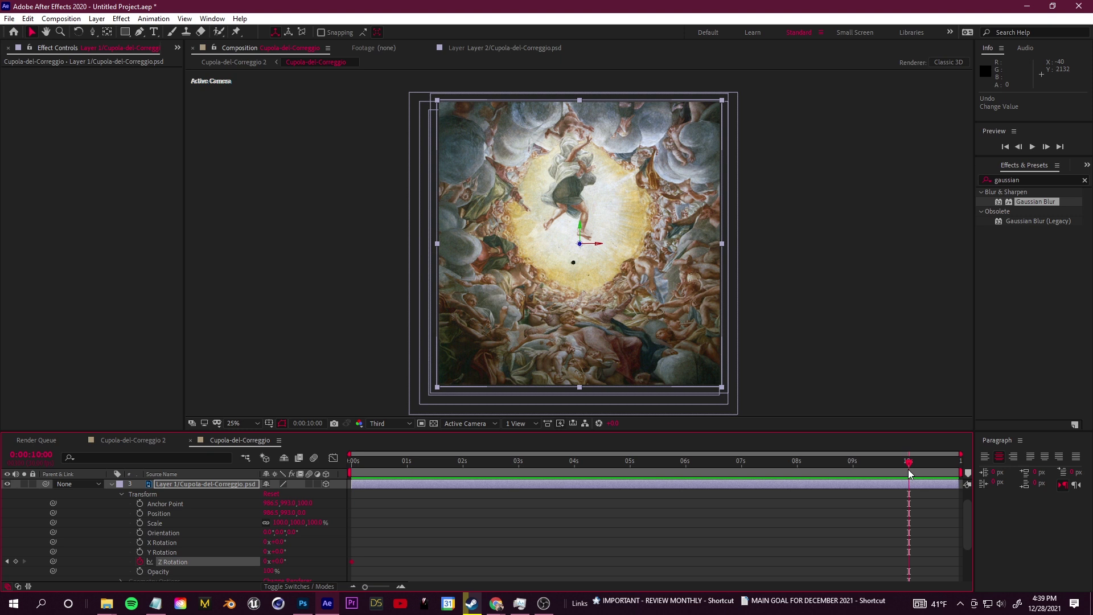
drag(281, 562, 332, 561)
key(Return)
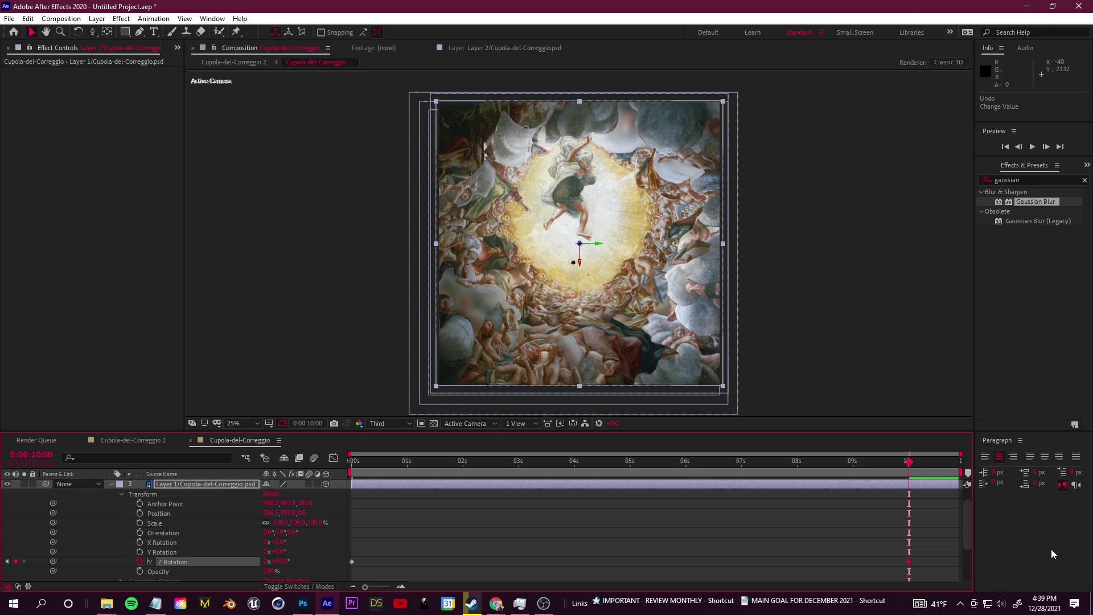
key(space)
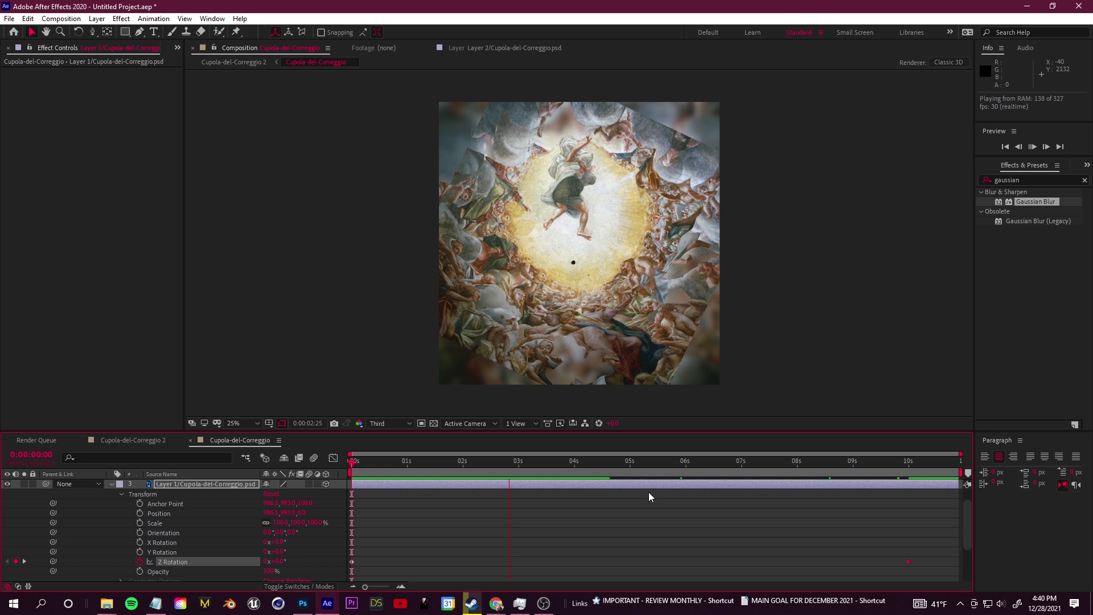
drag(615, 473, 281, 534)
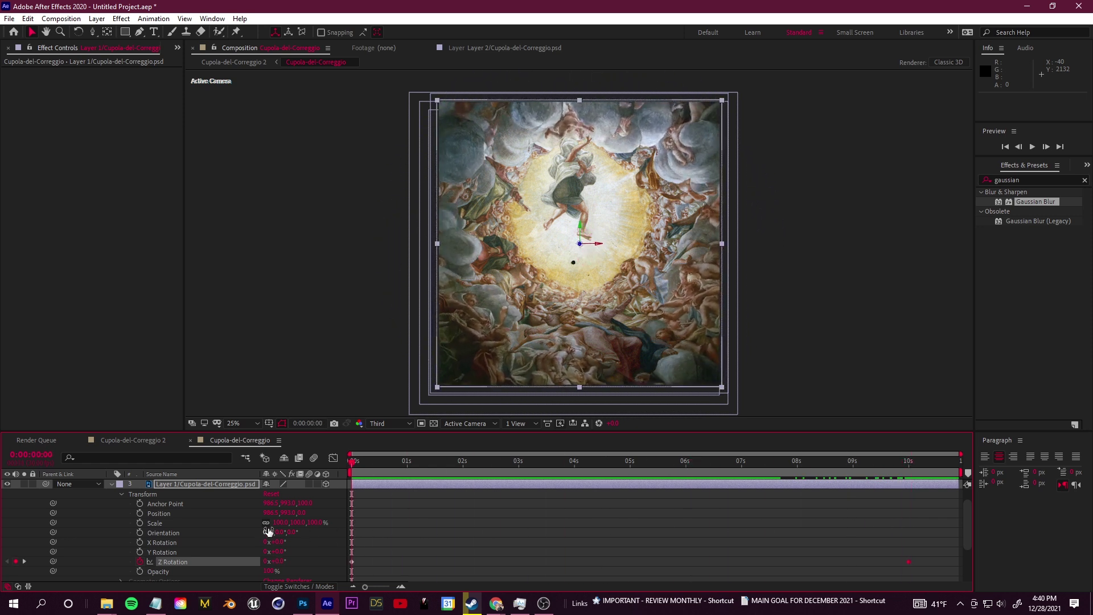
Set Layer 3's Z Rotation to 120° at 0:00:10:00 and add a keyframe for it.
click(111, 482)
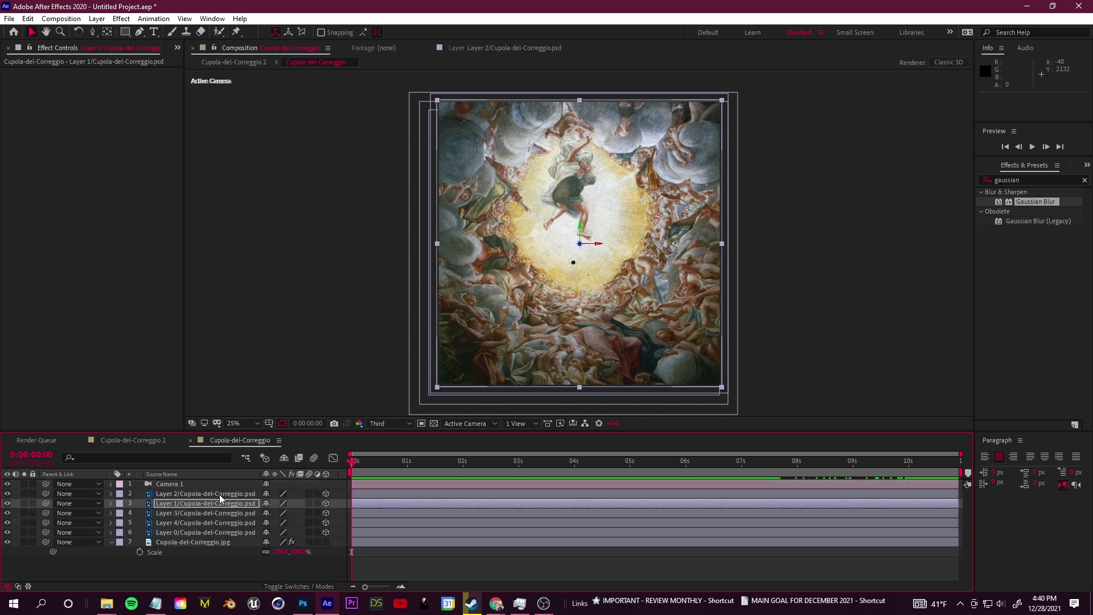
click(110, 513)
drag(368, 507, 908, 509)
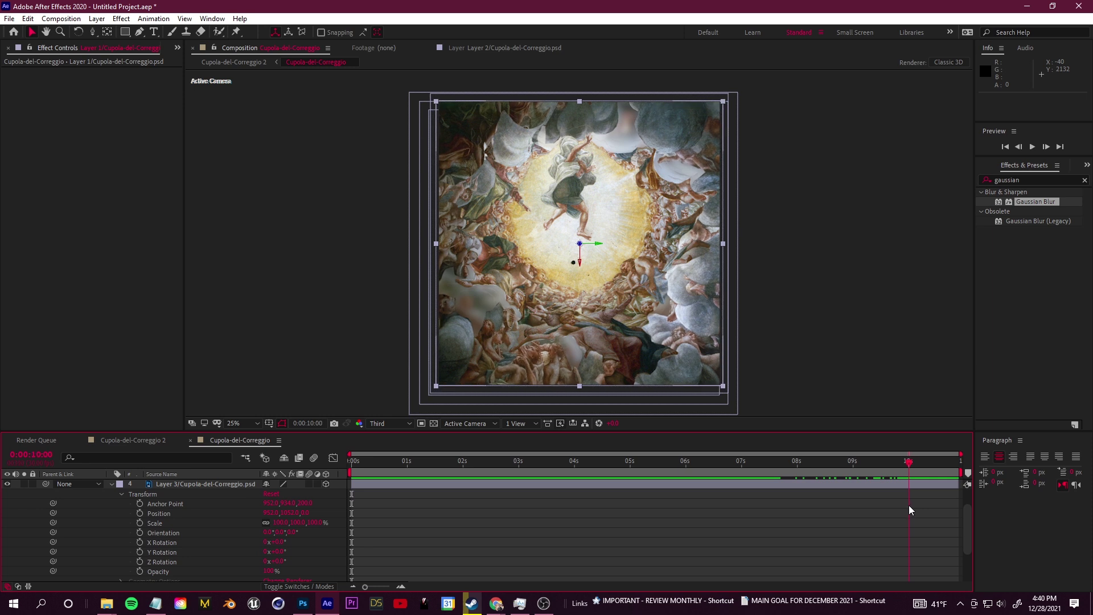
drag(280, 562, 294, 564)
key(ctrl+z)
click(284, 562)
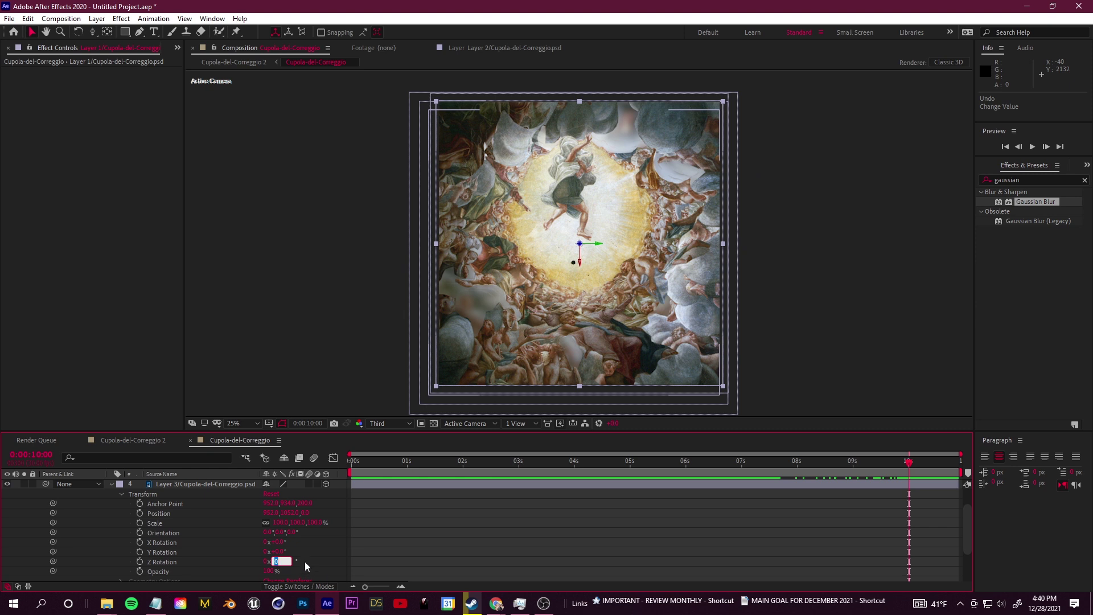
click(304, 559)
drag(283, 562, 349, 563)
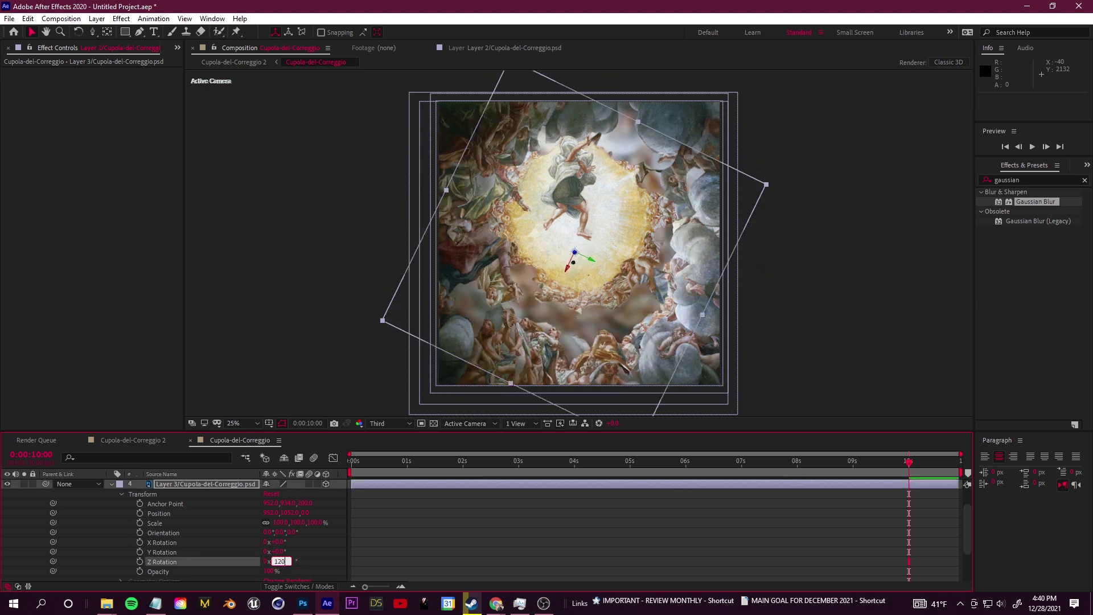
text(120)
key(Return)
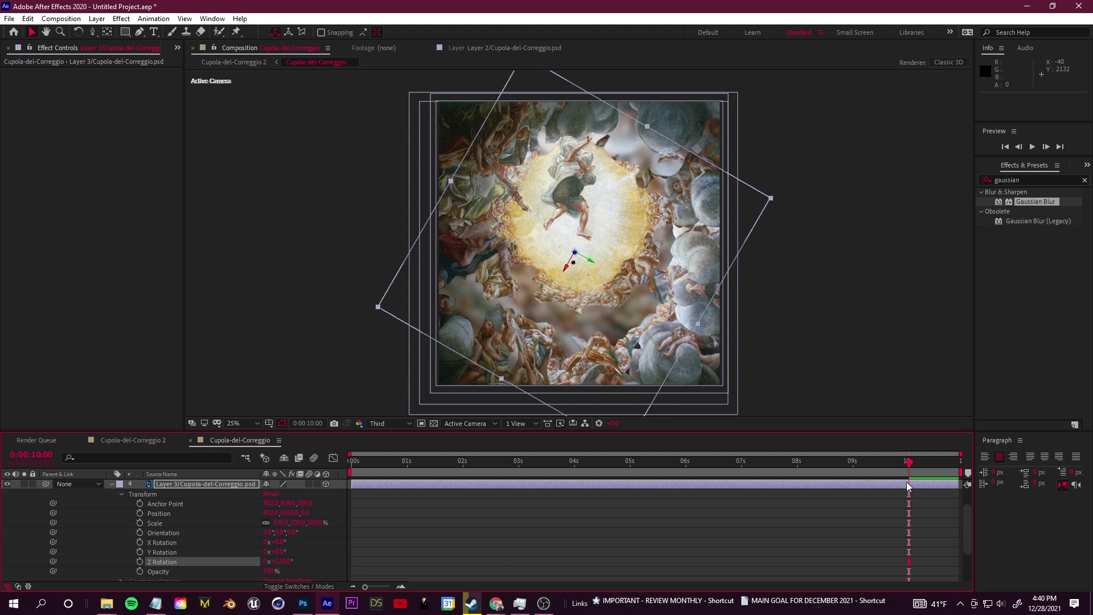
click(139, 561)
Set Layer 3's Z Rotation to 0° at the start of the comp and preview the rotation.
drag(909, 458, 214, 514)
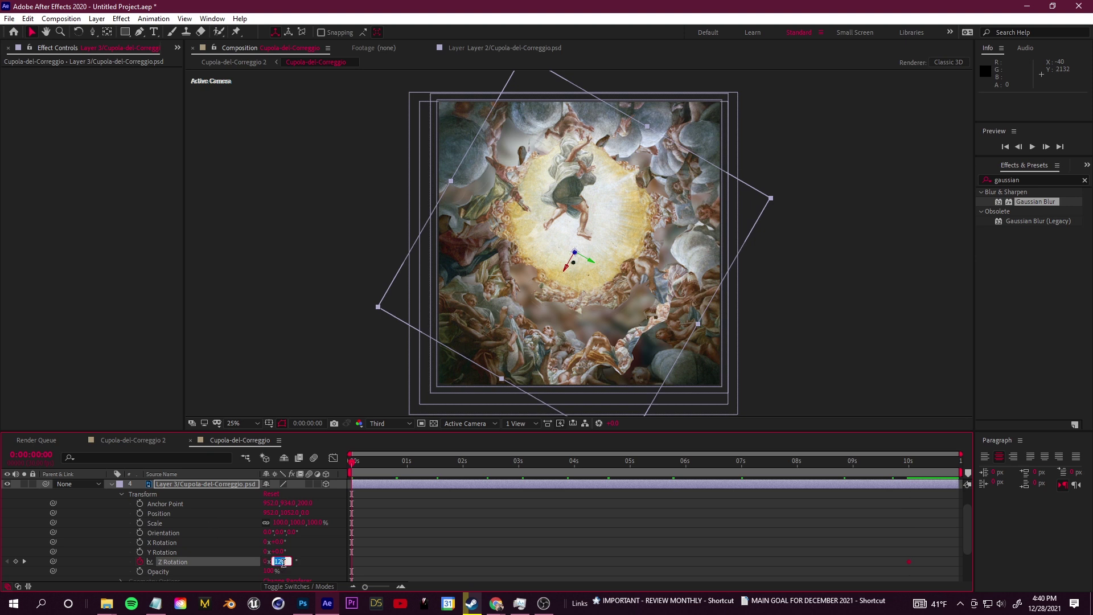
text(0)
key(Return)
key(space)
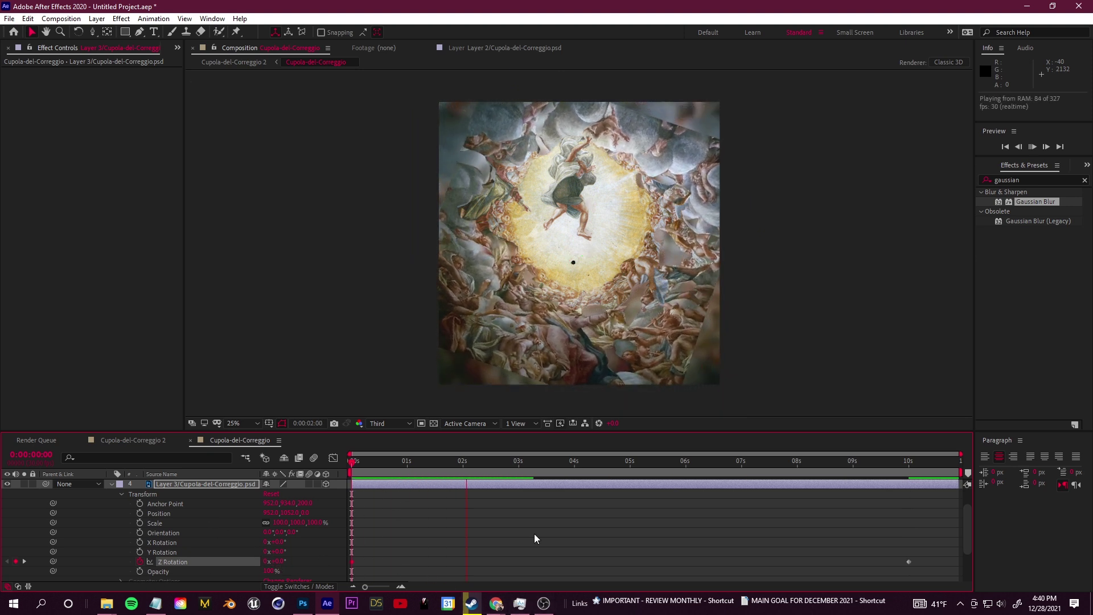
drag(575, 469, 454, 484)
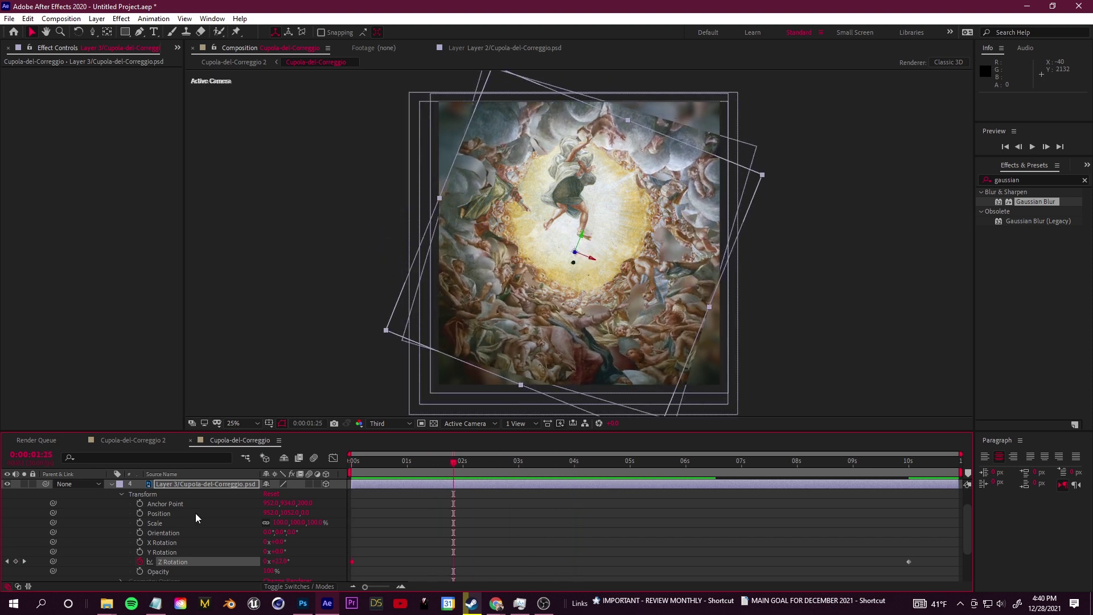
Toggle Layer 3's visibility to check what it contributes, and preview the animation from the start.
scroll(279, 494, up, 2)
click(110, 513)
click(7, 514)
click(7, 513)
click(7, 513)
click(7, 513)
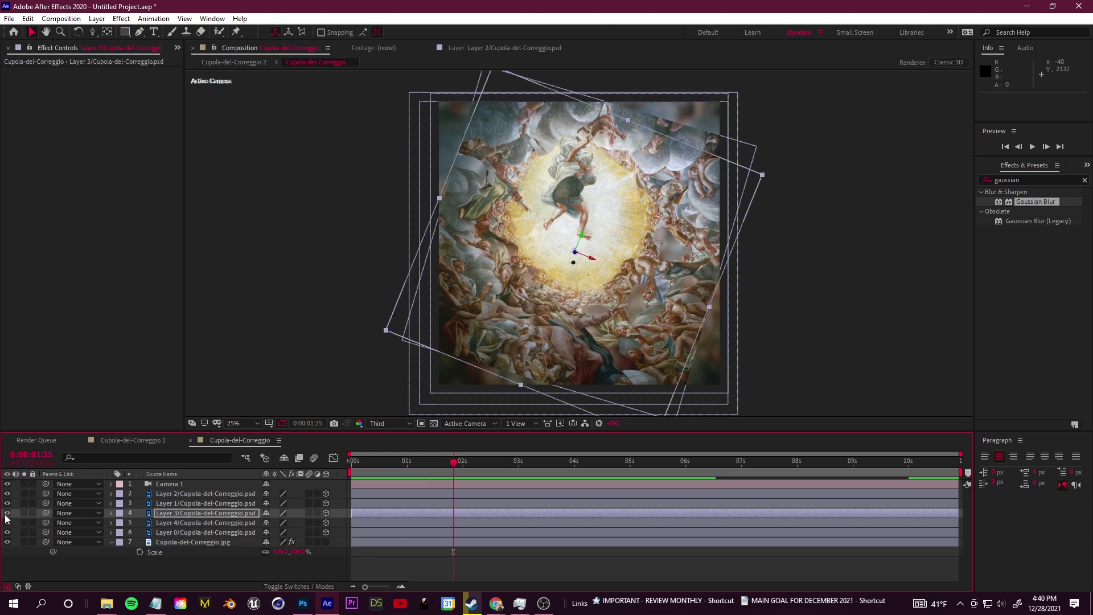
mouse_move(177, 515)
mouse_down()
mouse_move(180, 531)
mouse_move(180, 509)
mouse_up()
click(7, 513)
click(7, 514)
drag(403, 464, 318, 482)
key(space)
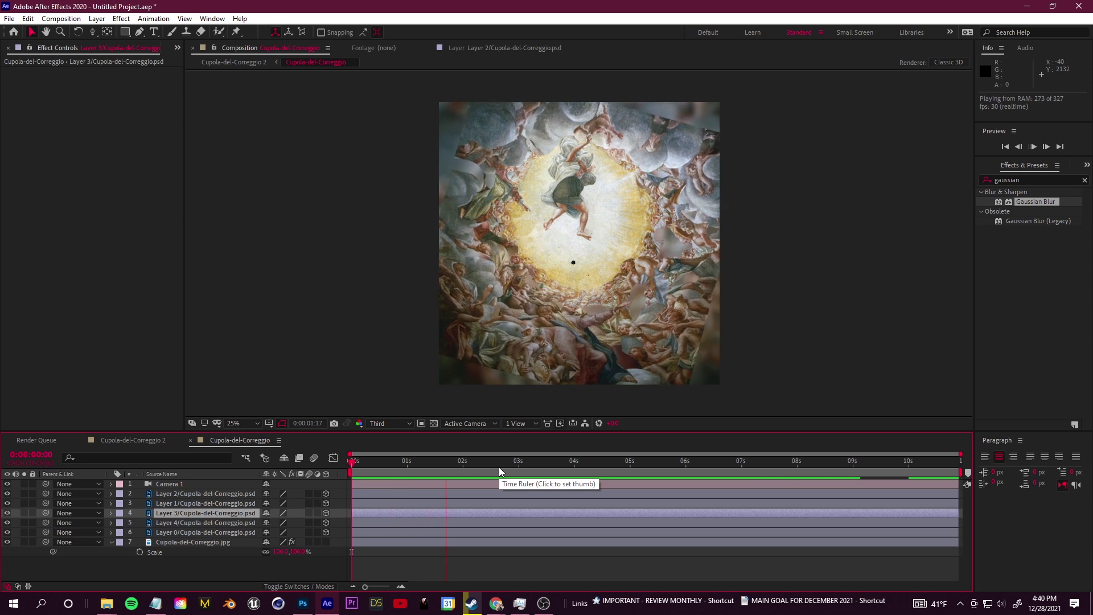
Bring Layer 2 forward to about Z -368 and keyframe its Anchor Point at the start and, with a lower Z value, at 0:00:10:01.
drag(574, 253, 836, 278)
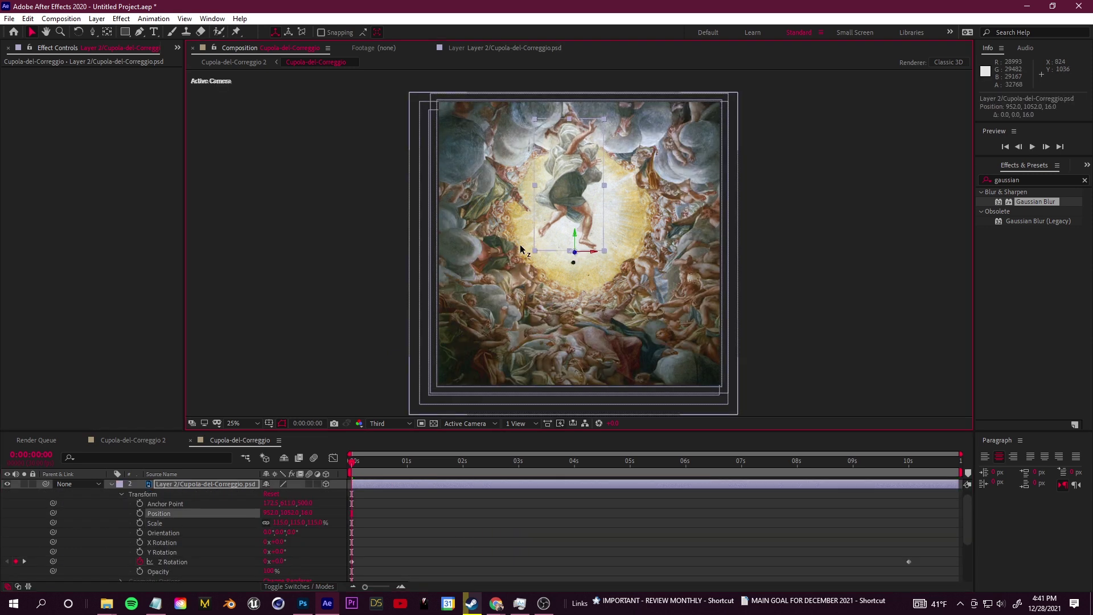
mouse_move(352, 464)
mouse_down()
mouse_move(405, 472)
mouse_move(352, 472)
mouse_up()
click(139, 503)
drag(352, 464, 910, 464)
drag(303, 503, 69, 503)
Reposition Layer 2's figure within the glow at 0:00:10:01 and preview the animation from the start.
drag(637, 273, 637, 250)
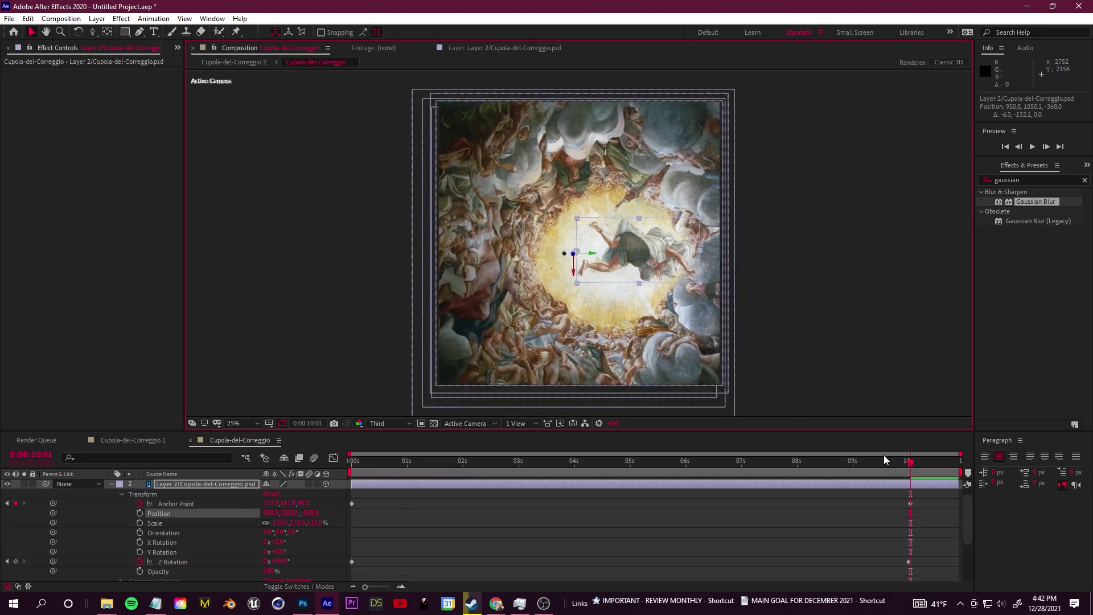
drag(910, 463, 351, 464)
key(space)
drag(501, 472, 351, 472)
key(space)
key(space)
Move Layer 2's figure slightly lower in the frame and preview its motion.
drag(569, 216, 572, 233)
key(space)
drag(564, 464, 638, 478)
key(u)
key(space)
key(space)
Try another position for Layer 2's figure and undo the changes.
click(112, 492)
drag(614, 231, 604, 217)
click(16, 503)
key(ctrl+z)
key(ctrl+z)
key(ctrl+z)
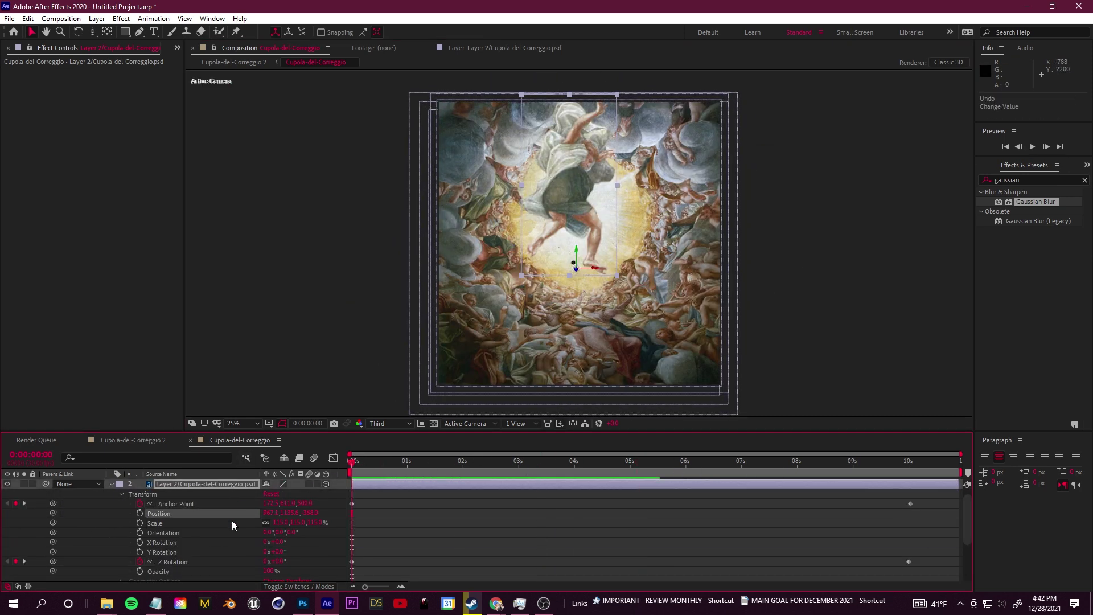
Select Layer 2's Anchor Point animation, preview the comp from the start, and return to the first frame.
click(227, 503)
key(space)
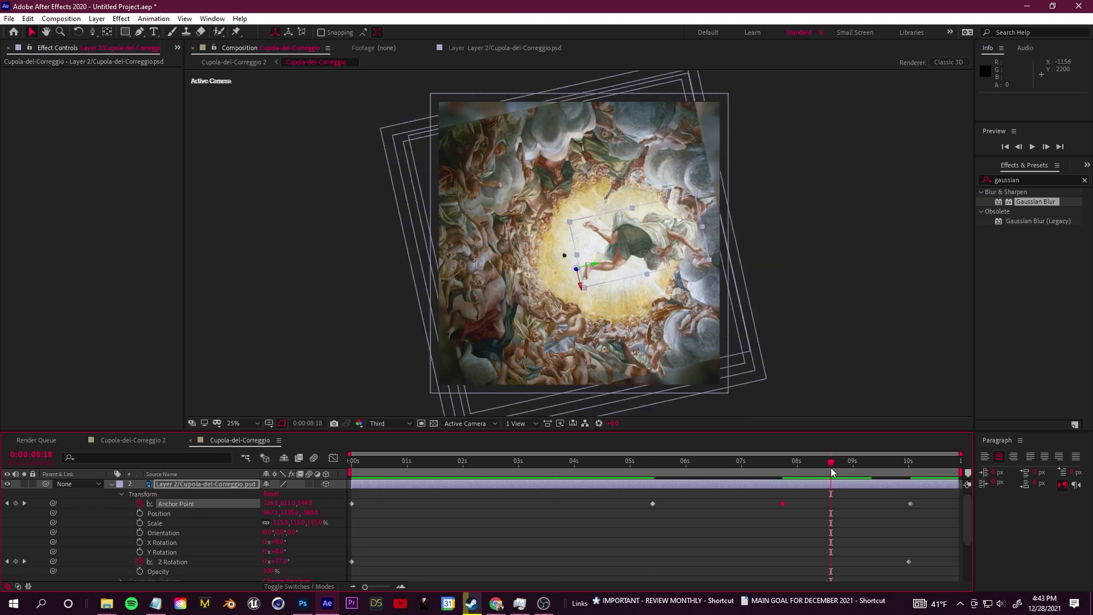
drag(831, 473, 93, 502)
key(space)
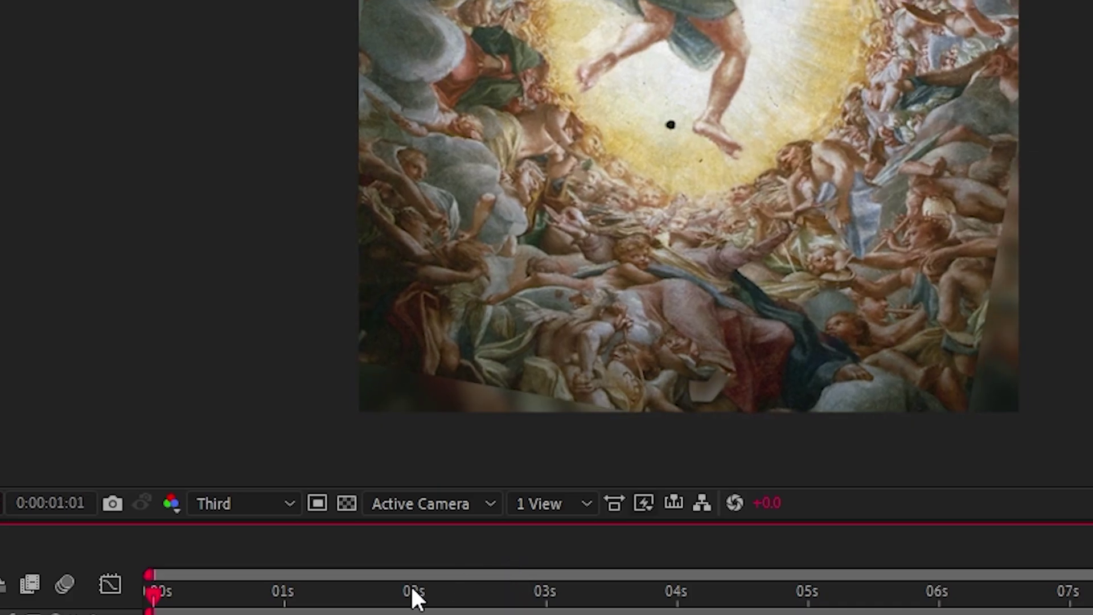
key(space)
drag(426, 468, 351, 472)
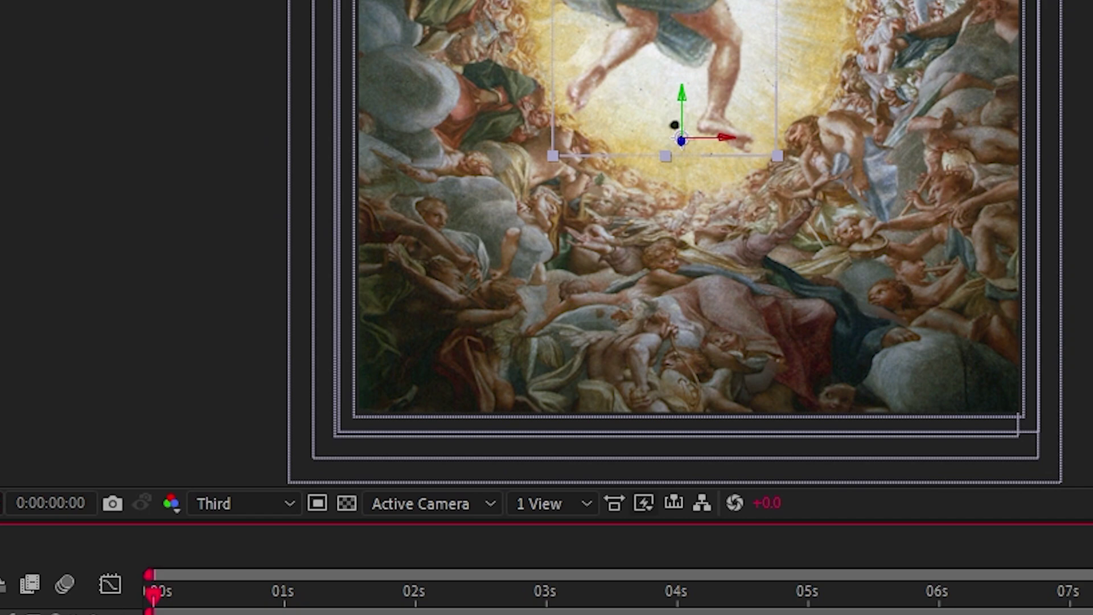
click(9, 19)
click(35, 121)
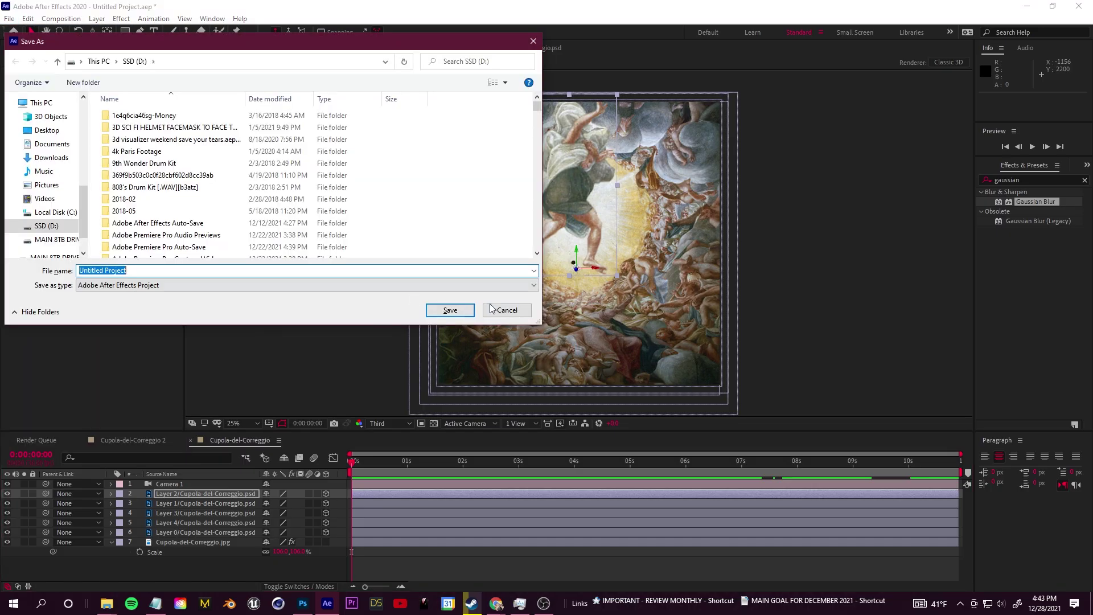
click(493, 309)
In the Cupola-del-Correggio 2 comp, try scaling the nested comp layer to 125% and preview it.
click(142, 443)
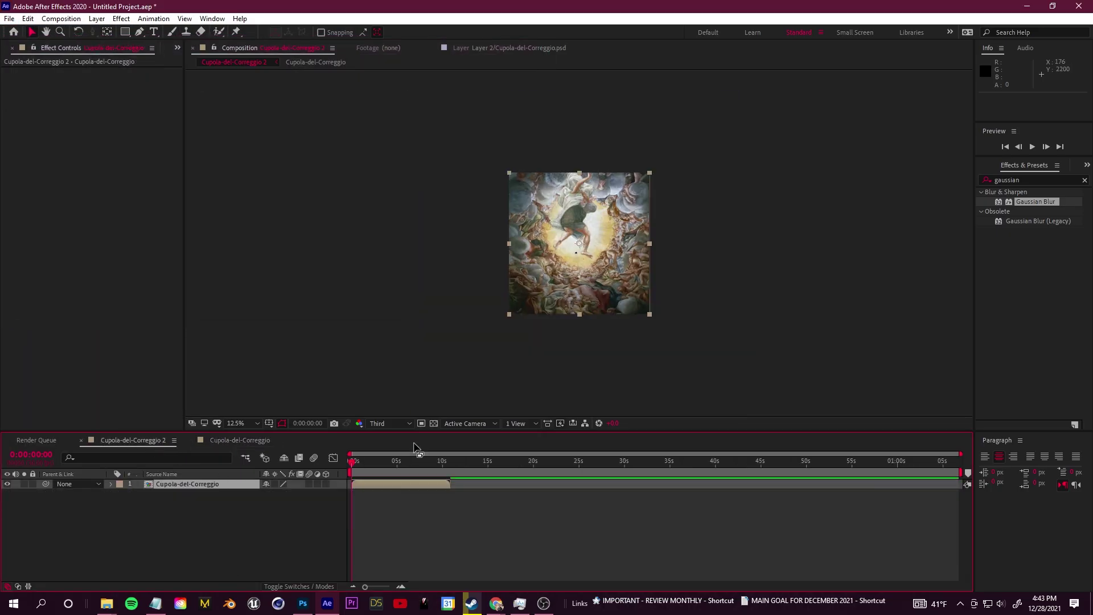
key(space)
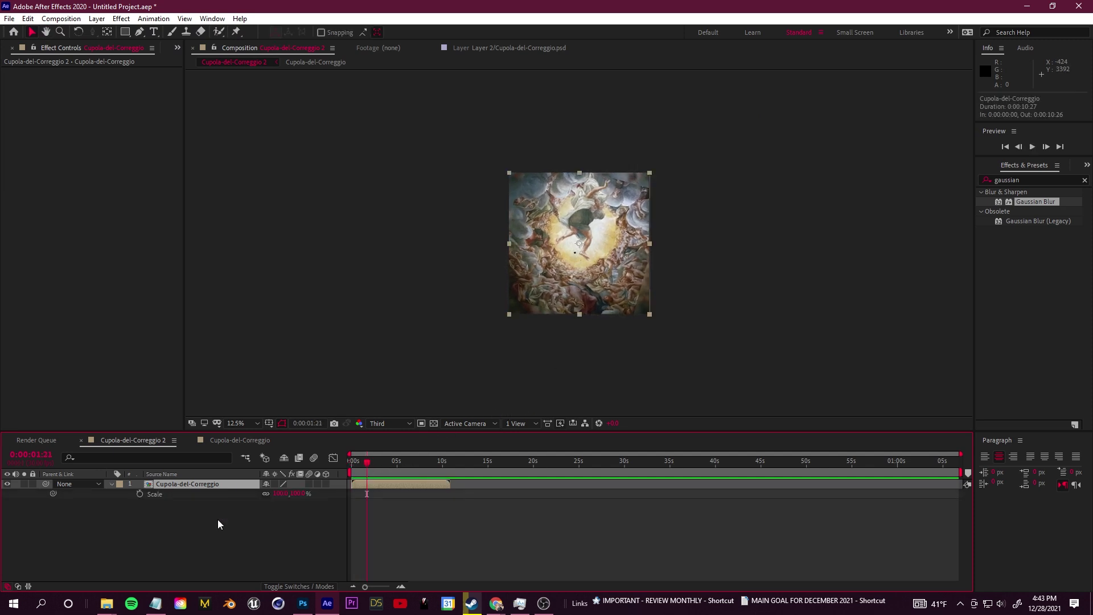
drag(300, 493, 330, 487)
key(space)
scroll(580, 284, up, 1)
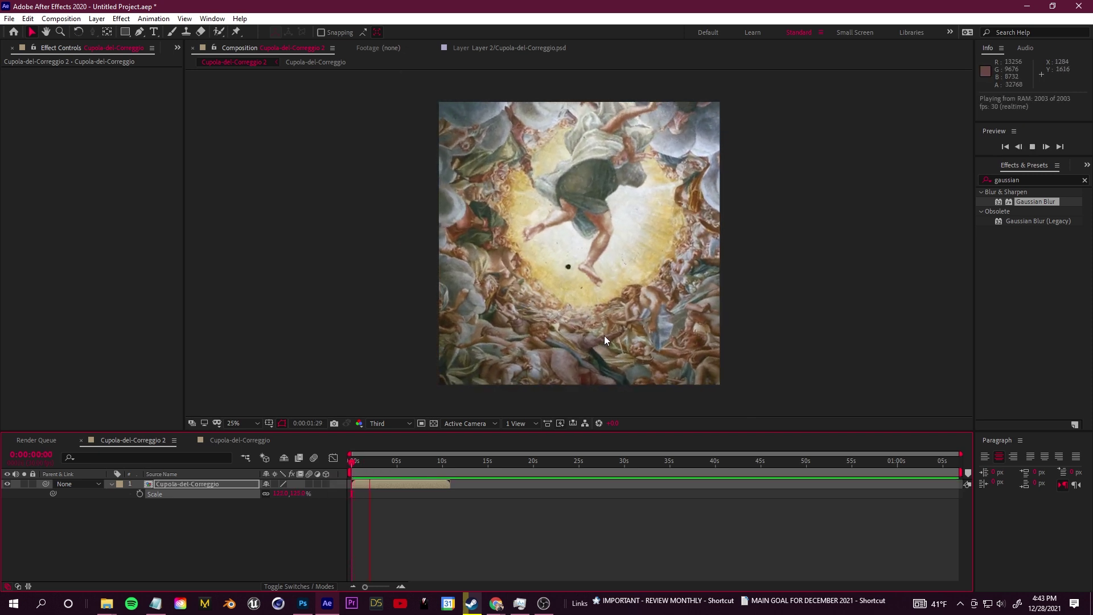
drag(378, 468, 335, 477)
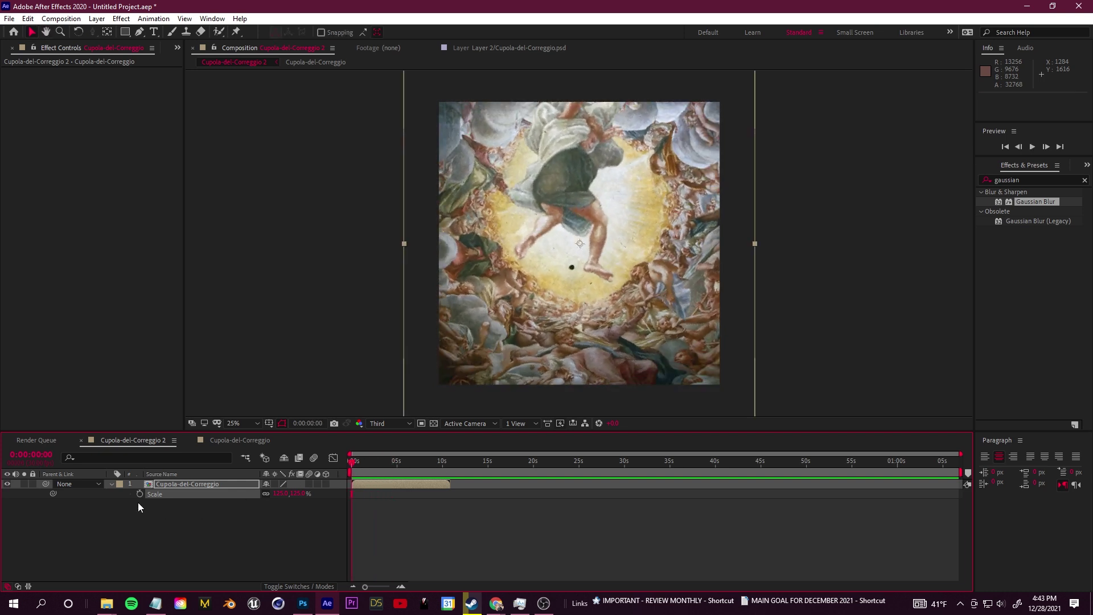
Keyframe the nested comp's Transform properties at the start, set its Scale to 145% at 0:00:04:26, and preview the zoom.
click(112, 483)
click(112, 483)
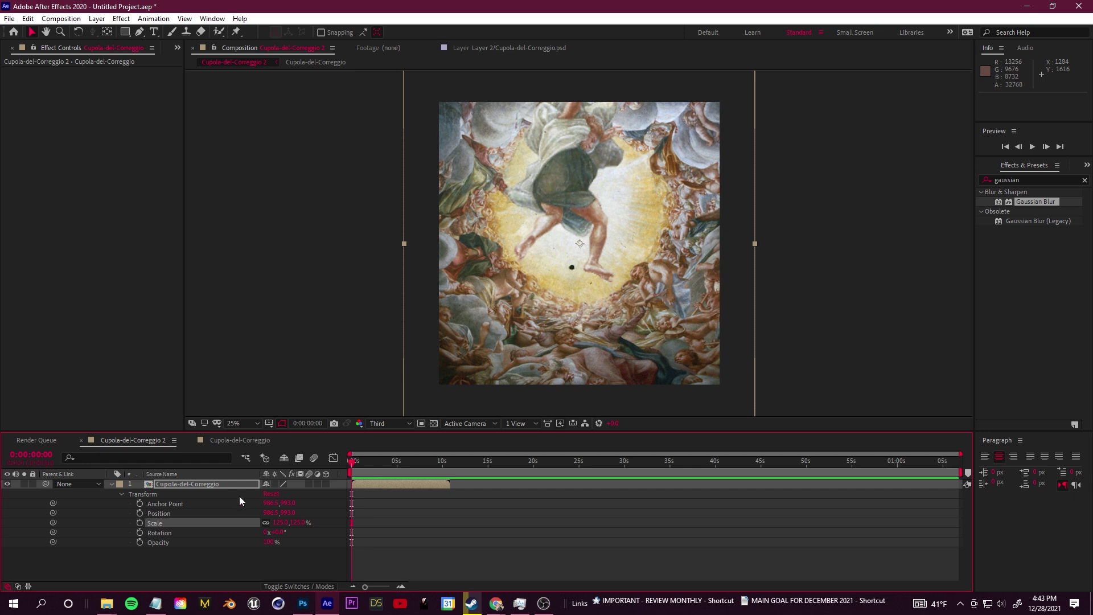
key(space)
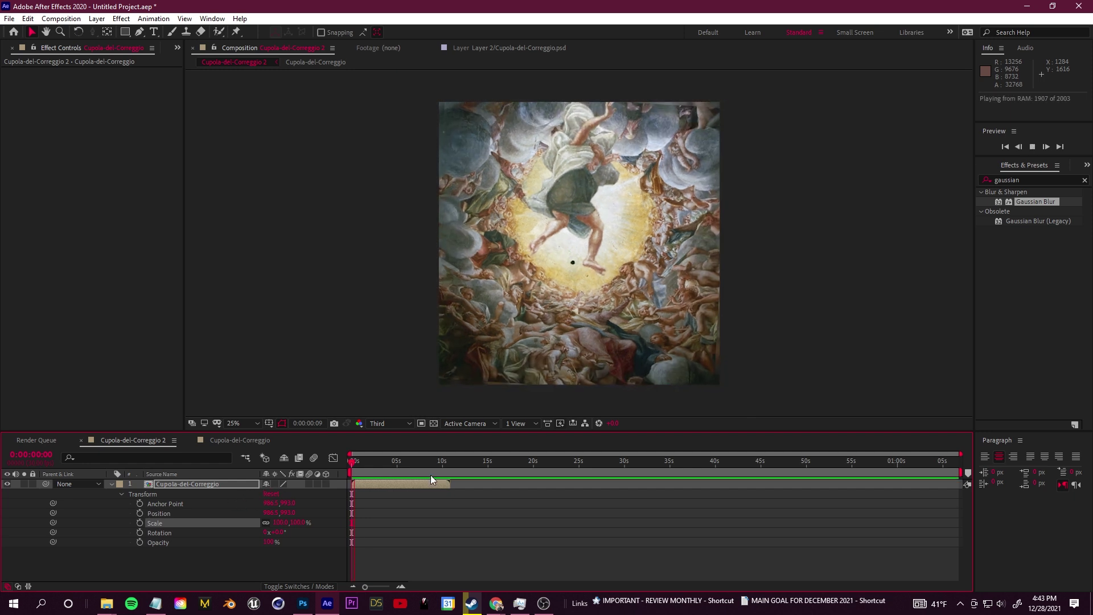
key(space)
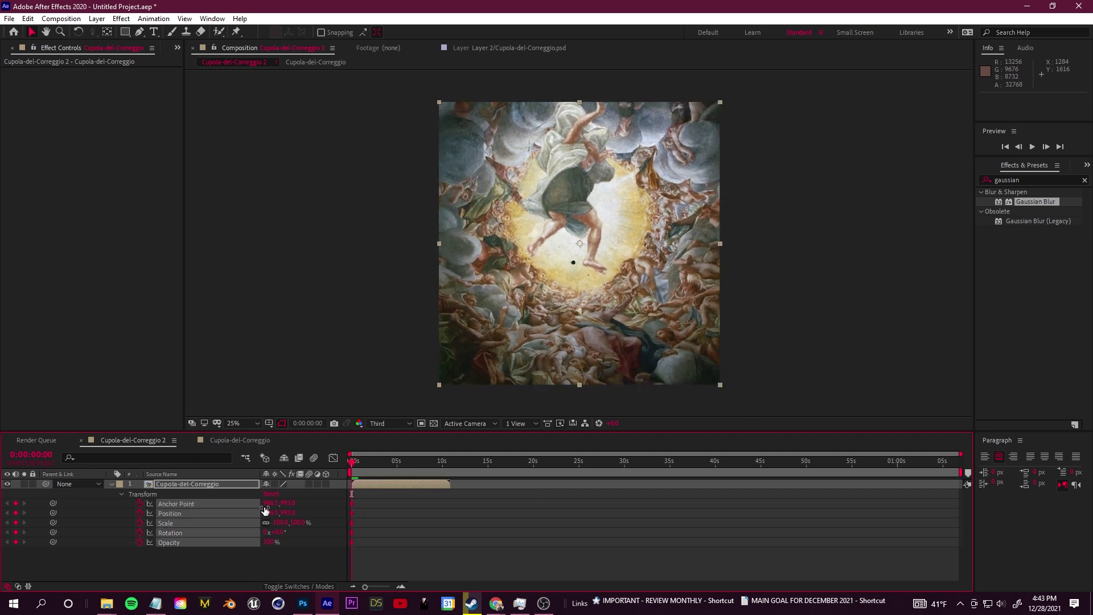
drag(392, 470, 395, 470)
drag(305, 522, 329, 528)
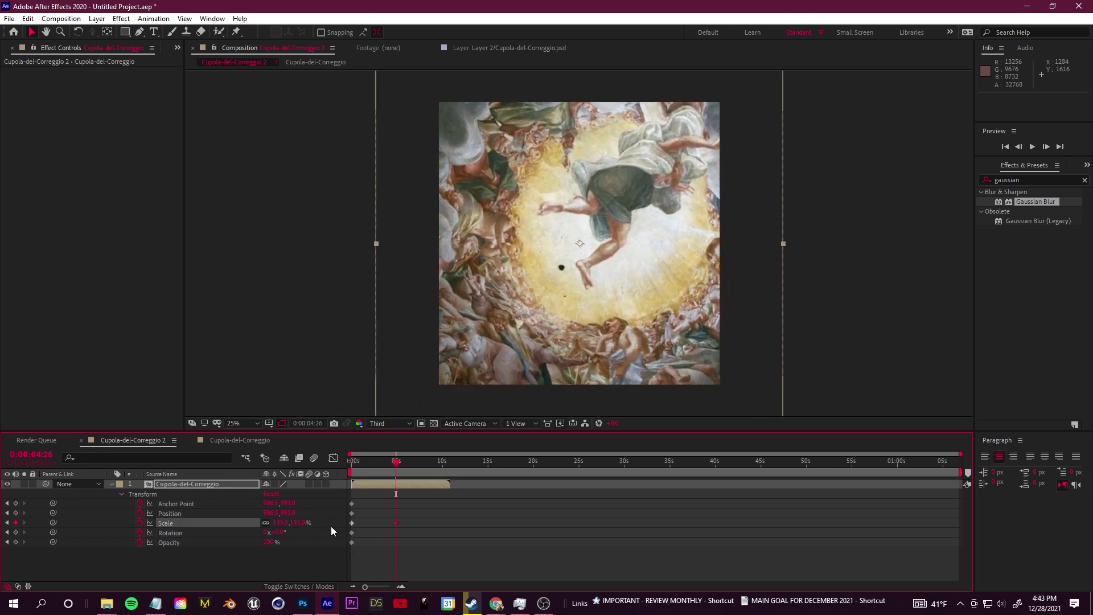
key(space)
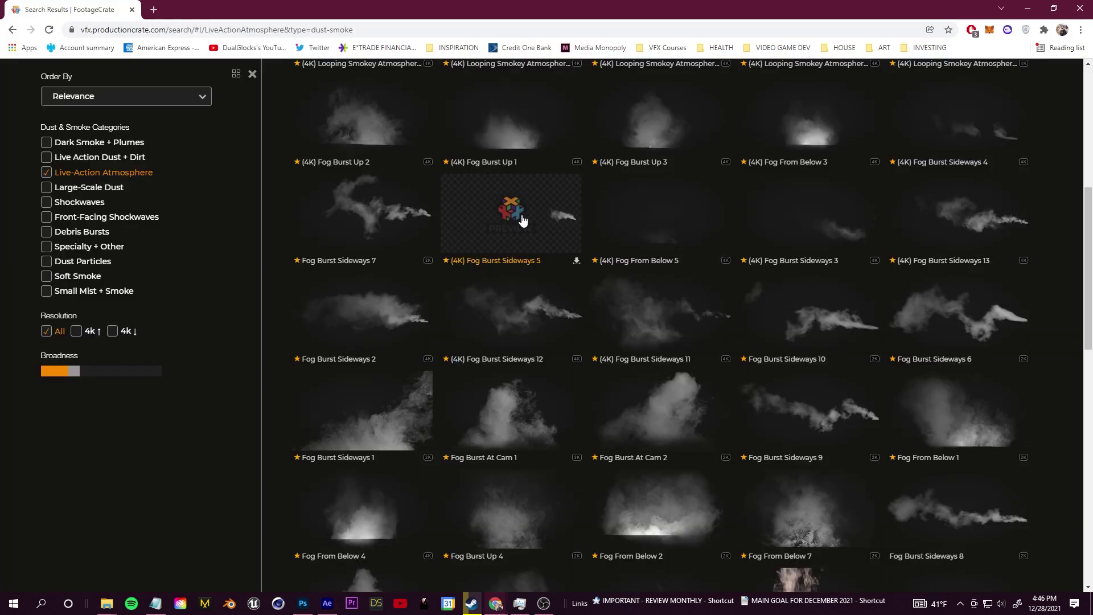
Browse the Live-Action Atmosphere fog and smoke clips on the FootageCrate website.
scroll(512, 452, down, 5)
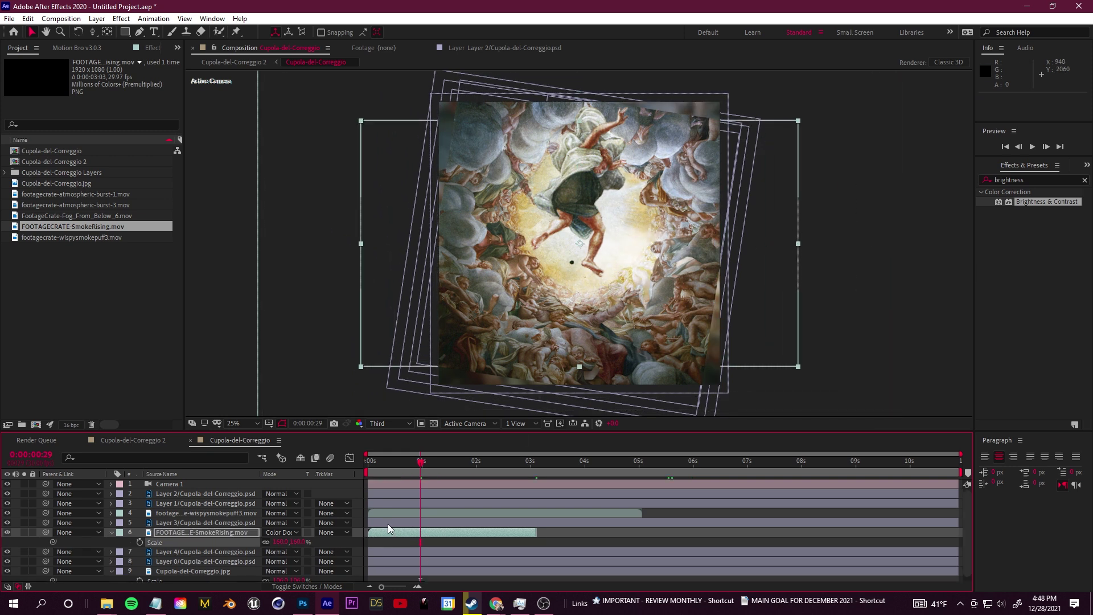
In After Effects, preview the FOOTAGECRATE-SmokeRising.mov overlay in the Cupola-del-Correggio comp up to 0:00:01:23.
key(space)
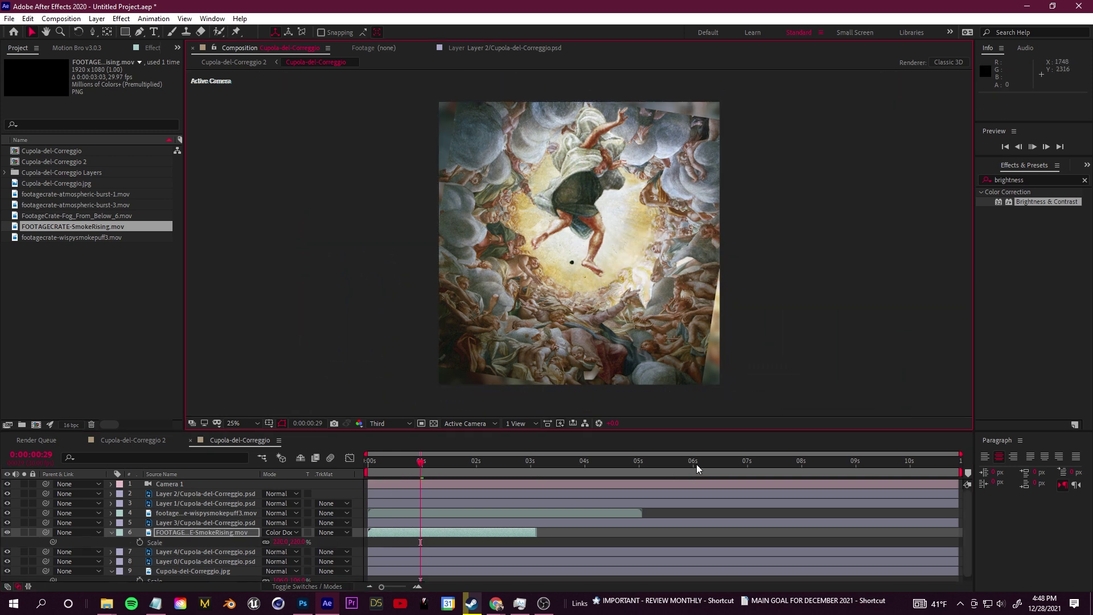
key(space)
mouse_move(450, 470)
mouse_down()
mouse_move(371, 486)
mouse_move(480, 460)
mouse_move(463, 467)
mouse_up()
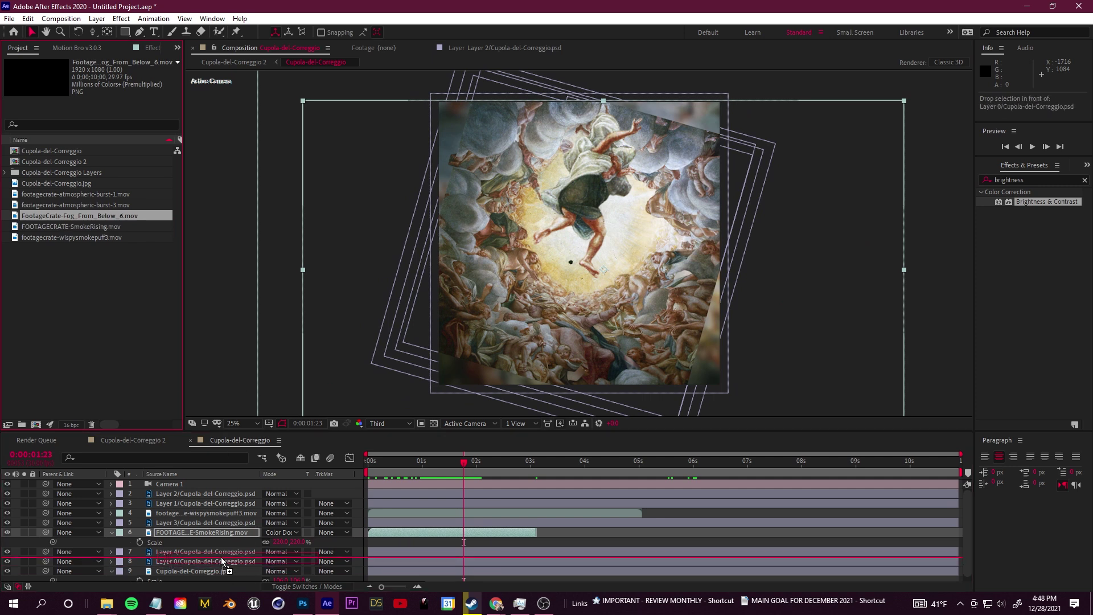
Add FootageCrate-Fog_From_Below_6.mov between Layer 4 and Layer 0, reposition it over the fresco, and preview the fog.
drag(222, 562, 222, 560)
drag(468, 462, 350, 505)
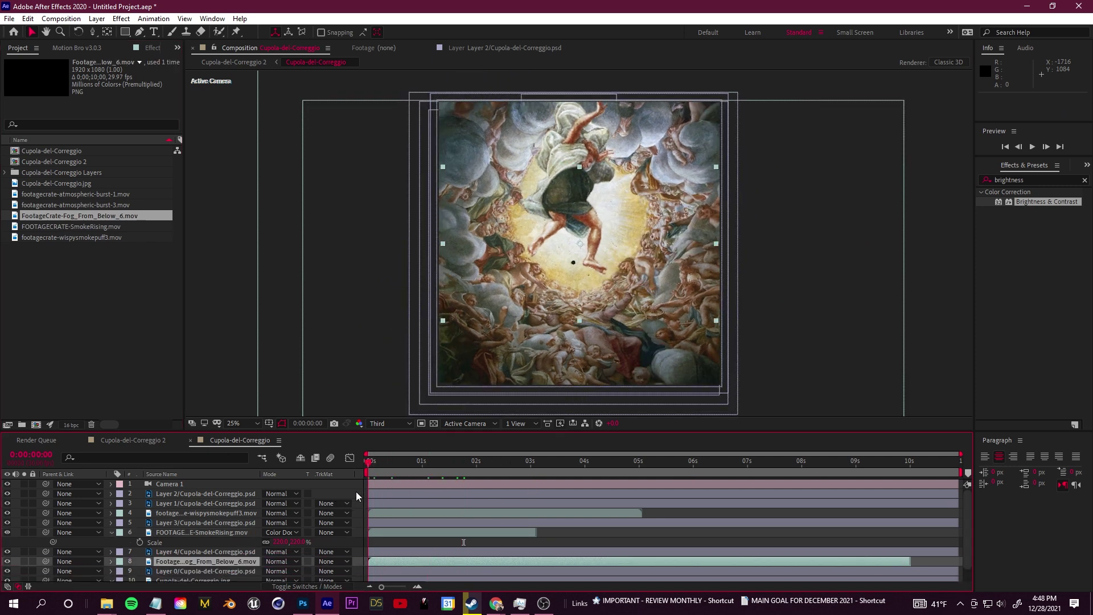
key(space)
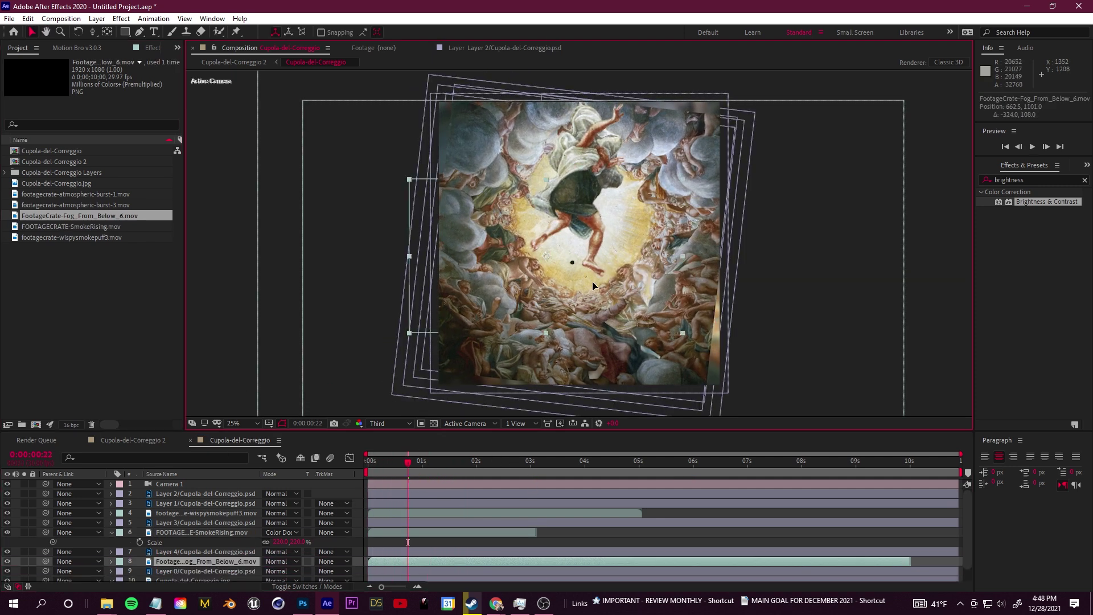
key(space)
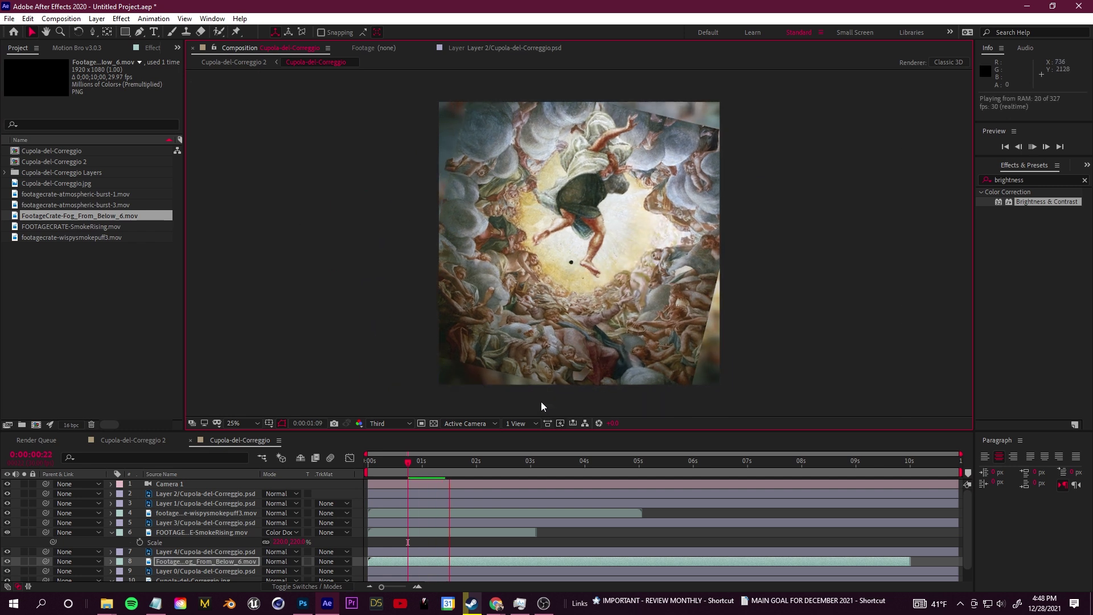
key(space)
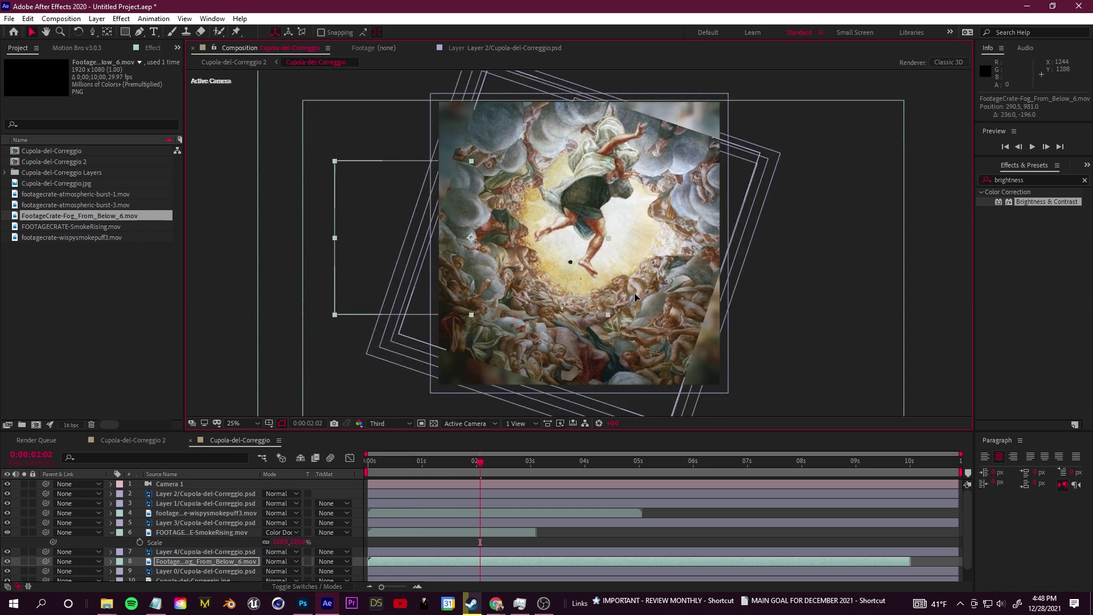
drag(628, 294, 661, 309)
key(space)
Shift the Fog_From_Below_6 clip about 5 seconds earlier in time and preview the comp from the start.
drag(639, 561, 375, 561)
key(space)
key(space)
key(Home)
key(space)
key(space)
Add footagecrate-atmospheric-burst-3.mov between Layer 2 and Layer 1 and preview the smoke.
drag(78, 204, 211, 501)
mouse_move(410, 465)
mouse_down()
mouse_move(451, 473)
mouse_move(391, 473)
mouse_up()
click(535, 307)
key(space)
Preview the smoke layers together with the zoom in the Cupola-del-Correggio 2 comp.
click(133, 439)
key(space)
key(space)
key(Home)
key(space)
In the Cupola-del-Correggio comp, add footagecrate-atmospheric-burst-1.mov above Layer 2, scale it up, and preview it.
double_click(51, 151)
drag(78, 194, 212, 491)
key(s)
drag(279, 503, 398, 512)
key(space)
Shift the atmospheric-burst-1 clip earlier, change its blending mode, and preview the comp from the start.
drag(616, 494, 517, 499)
key(space)
key(space)
click(281, 493)
click(293, 250)
mouse_move(483, 466)
mouse_down()
mouse_move(447, 478)
mouse_move(366, 472)
mouse_up()
key(space)
key(space)
Play back the updated animation in the Cupola-del-Correggio 2 comp and stop at a frame worth inspecting.
click(136, 441)
key(space)
scroll(649, 323, up, 1)
scroll(636, 315, down, 2)
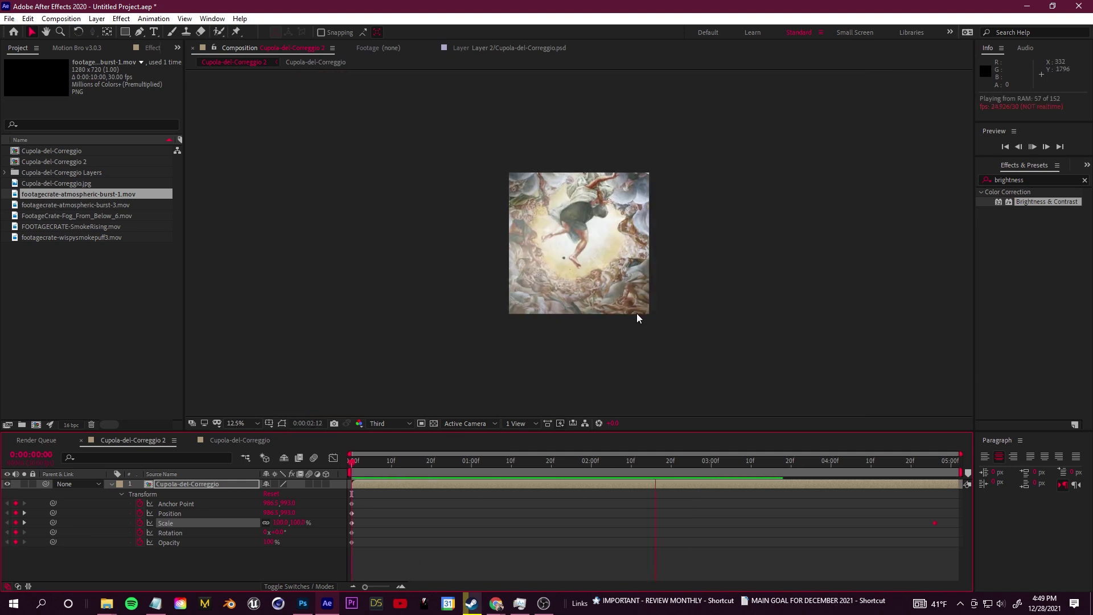
click(711, 464)
Open the Cupola-del-Correggio comp, scrub to about 3 seconds, and toggle Layer 1's visibility to inspect the layer overlap.
double_click(710, 484)
scroll(218, 555, down, 3)
click(194, 508)
drag(541, 467, 533, 467)
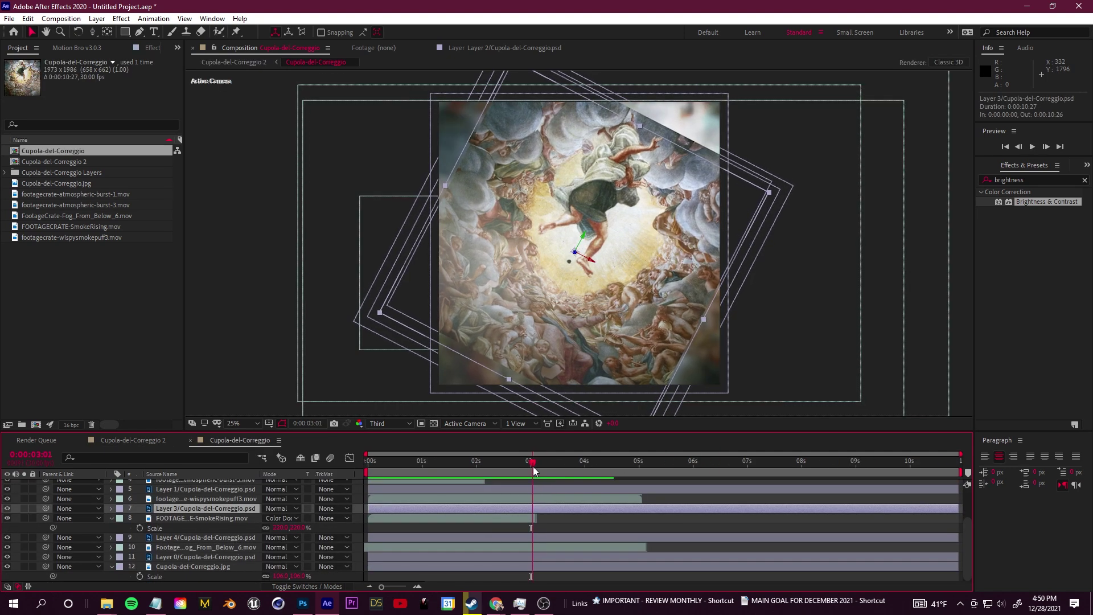
click(8, 489)
click(9, 489)
click(23, 556)
scroll(188, 530, up, 1)
click(191, 517)
click(185, 541)
click(554, 473)
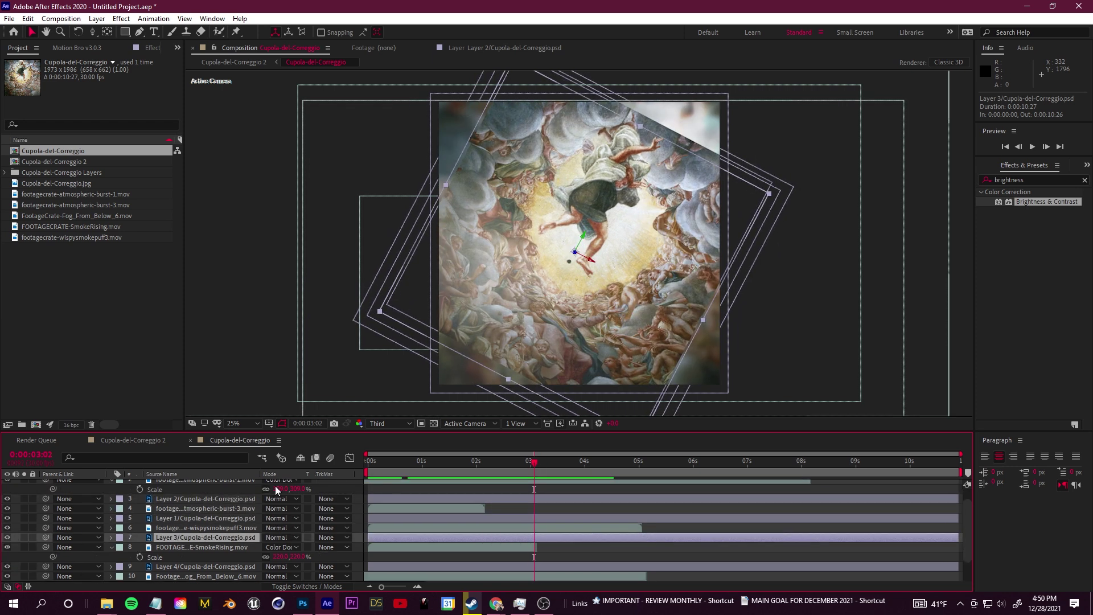
Try a different Z anchor point value on Layer 3, check the frames around 3 seconds, and undo the change.
drag(556, 481, 521, 484)
scroll(611, 284, up, 2)
click(111, 537)
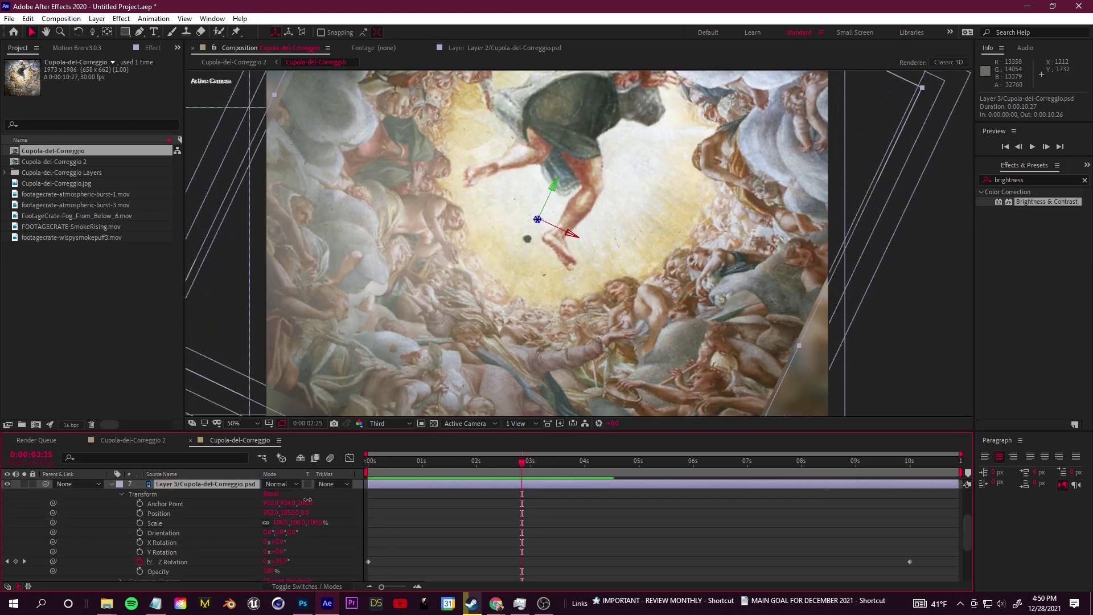
drag(308, 501, 353, 500)
click(531, 470)
key(ctrl+z)
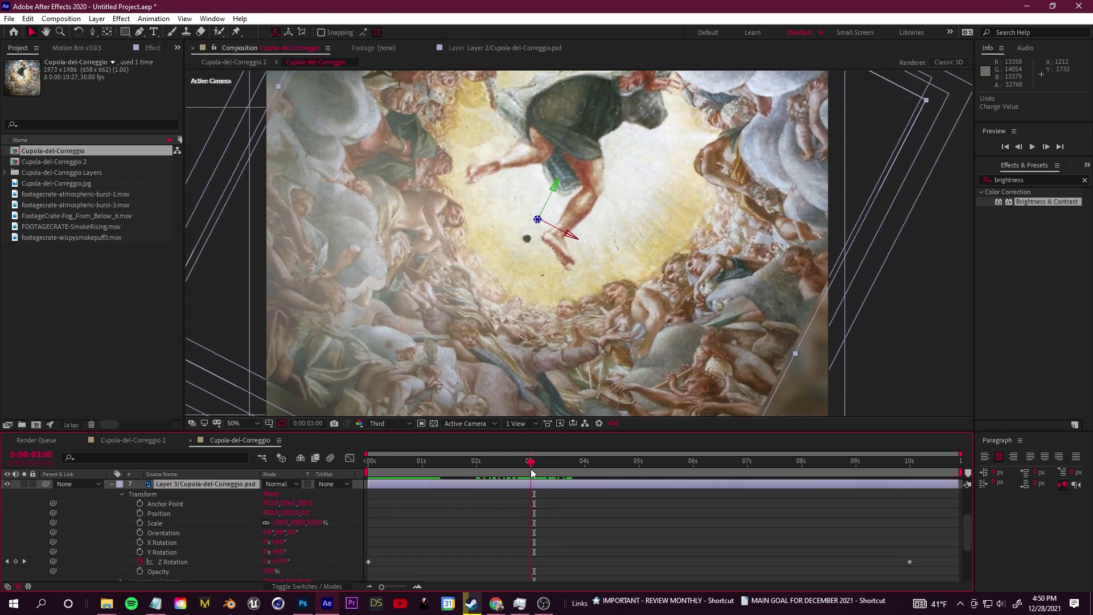
Check the layers' properties at 0:00:03:01 and hide and reshow Layer 1 to compare its effect on the frame.
scroll(319, 512, up, 3)
click(111, 483)
click(121, 493)
click(121, 494)
click(111, 512)
click(111, 522)
drag(531, 463, 532, 471)
scroll(530, 466, up, 2)
click(111, 522)
click(8, 542)
click(8, 542)
scroll(509, 495, down, 1)
click(171, 532)
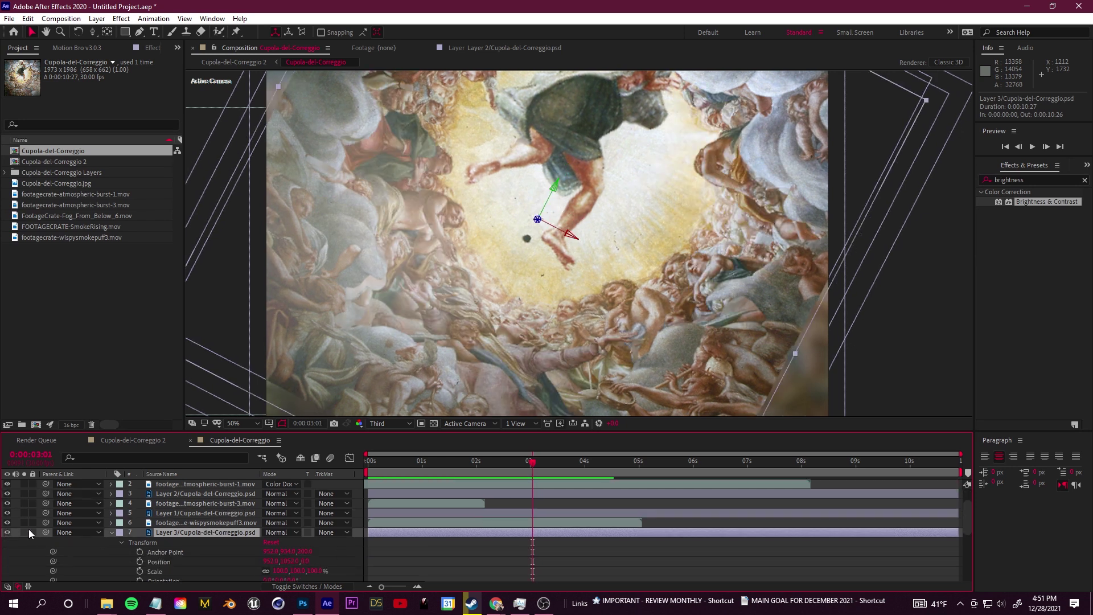
Try setting Layer 4's Z anchor point to 250, and undo the change.
scroll(457, 556, down, 3)
mouse_move(533, 468)
mouse_down()
mouse_move(490, 473)
mouse_move(536, 468)
mouse_up()
scroll(399, 506, up, 2)
click(111, 532)
scroll(85, 538, down, 1)
click(45, 540)
click(111, 537)
scroll(110, 537, down, 2)
click(300, 504)
text(250)
key(Return)
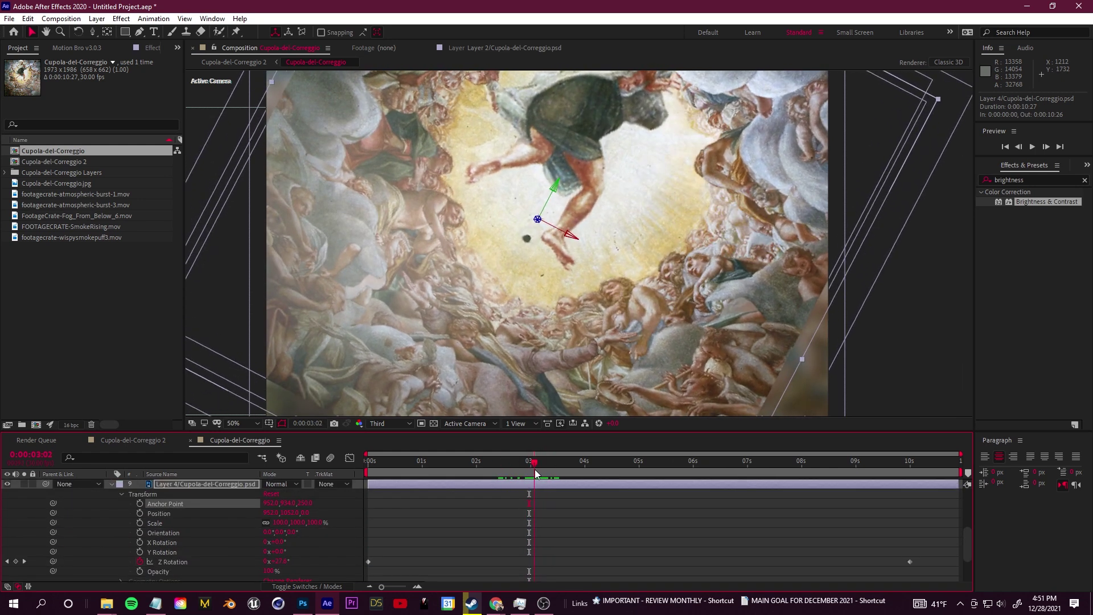
key(ctrl+z)
Preview the Cupola-del-Correggio comp, examine the frames just before 3 seconds, and collapse Layer 4's properties.
scroll(601, 380, down, 2)
key(space)
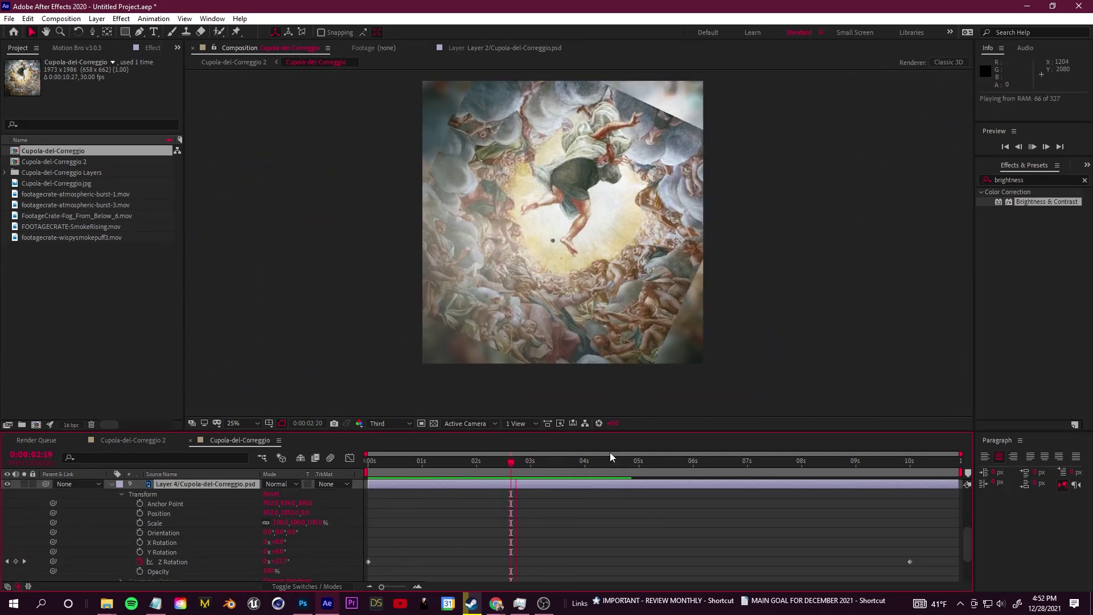
drag(533, 466, 536, 466)
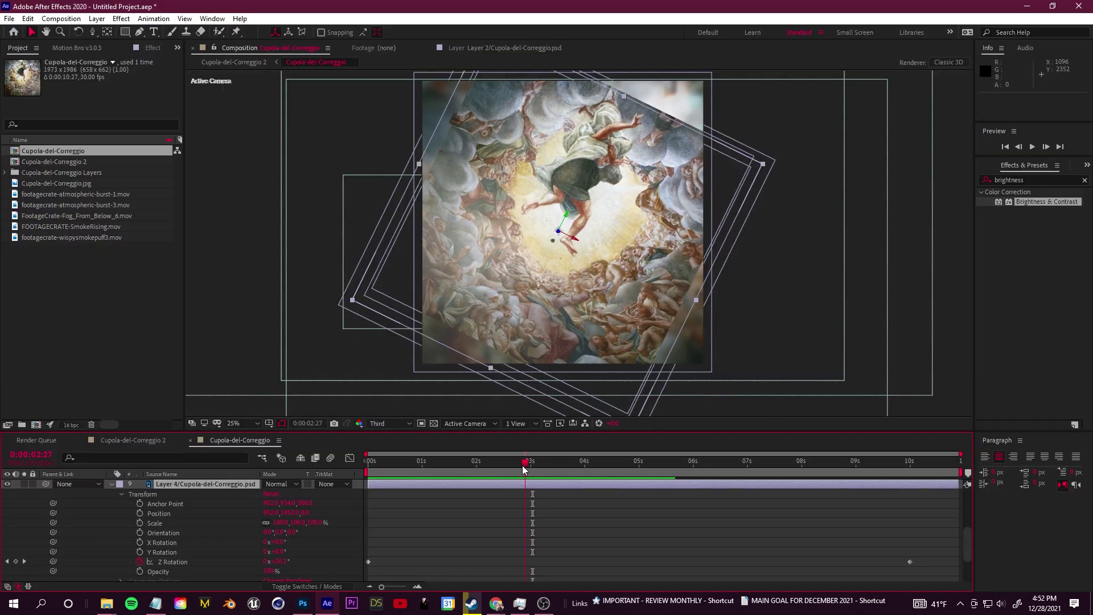
key(Page_Up)
click(112, 484)
click(162, 547)
End the Cupola-del-Correggio 2 work area at about 3 seconds, trim the comp to it, and preview it.
click(123, 440)
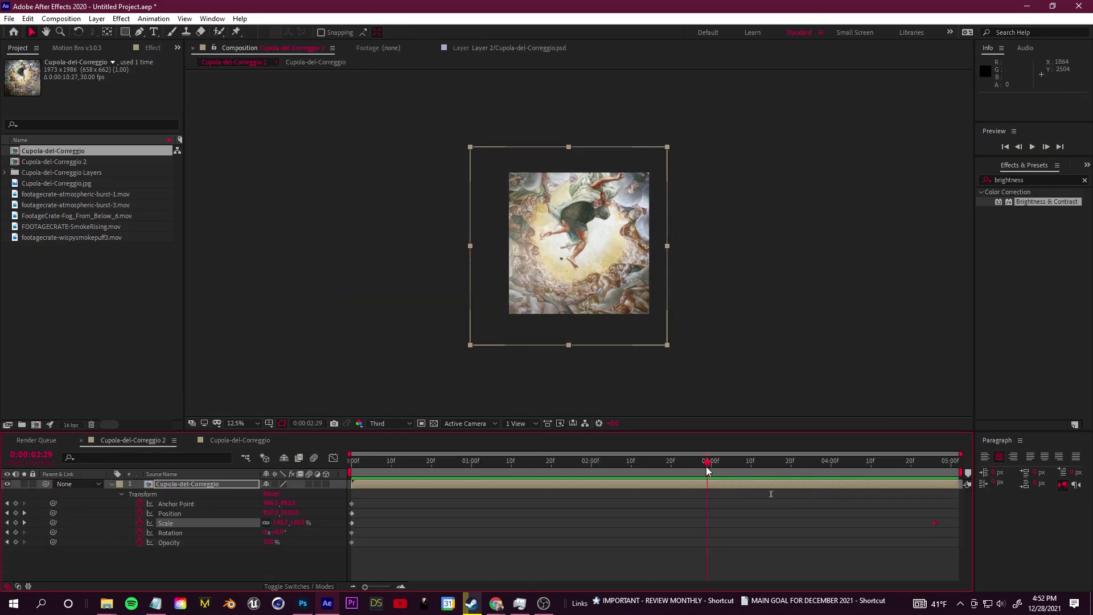
key(n)
key(Home)
key(ctrl+shift+x)
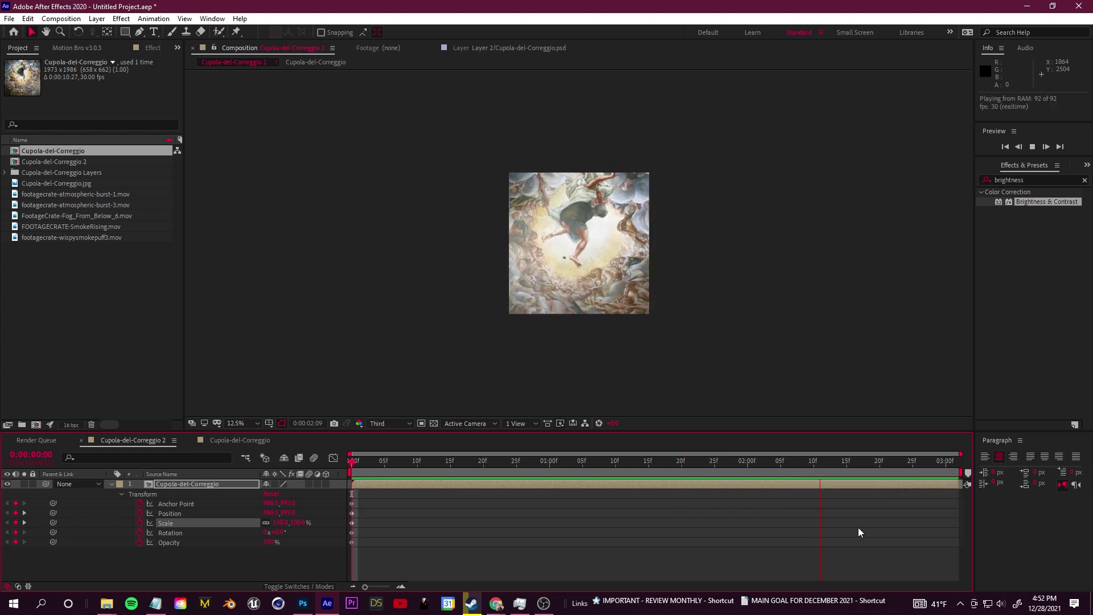
In the Cupola-del-Correggio comp, add a Drop Shadow layer style to Layer 2.
click(239, 440)
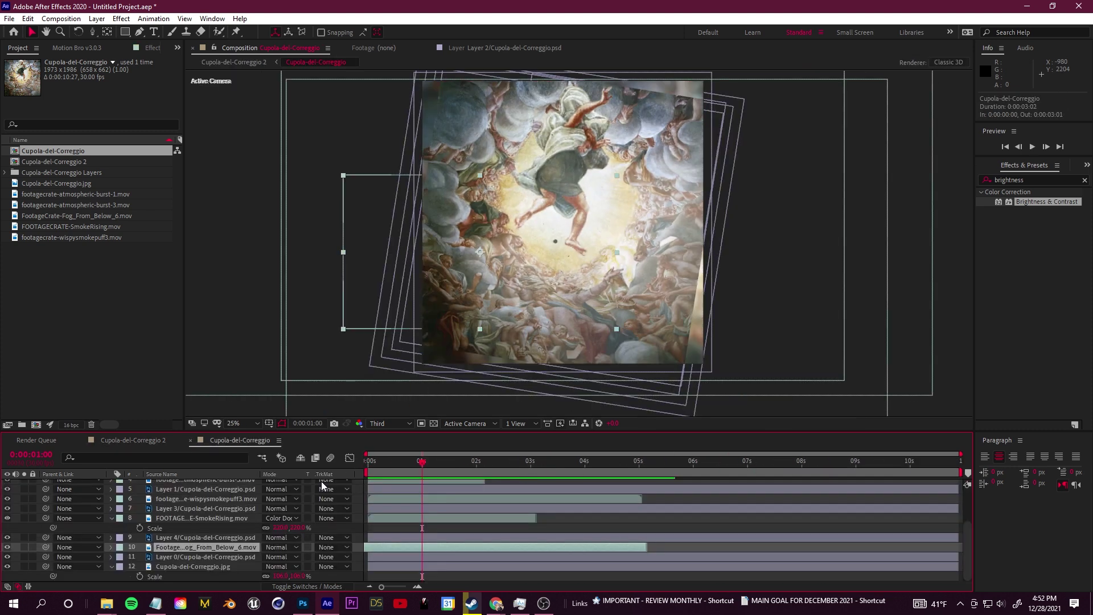
click(205, 522)
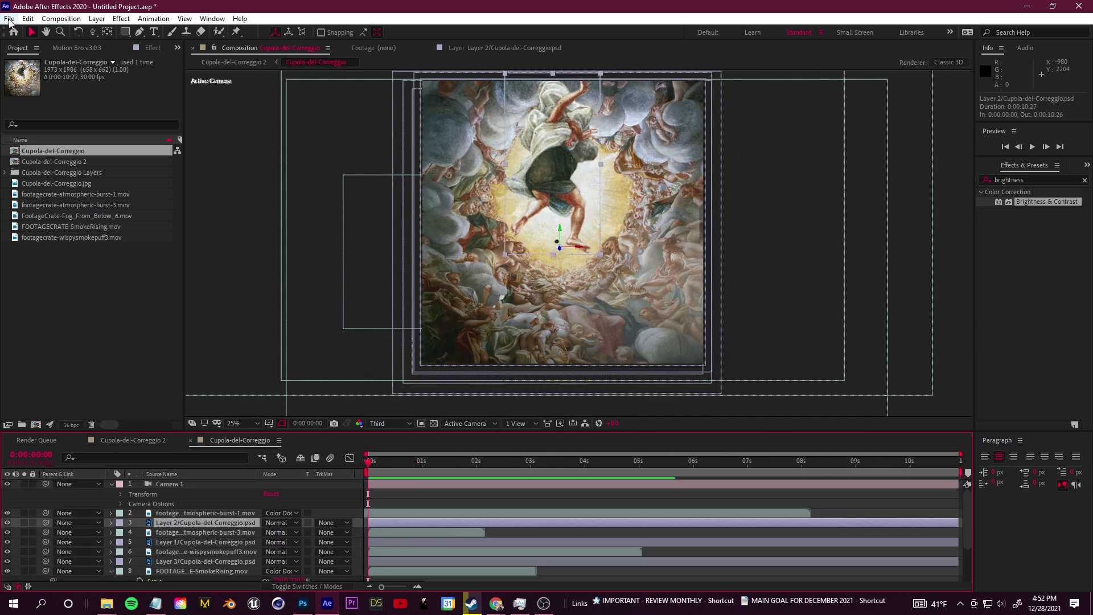
click(9, 19)
click(35, 123)
click(506, 310)
click(97, 18)
click(334, 425)
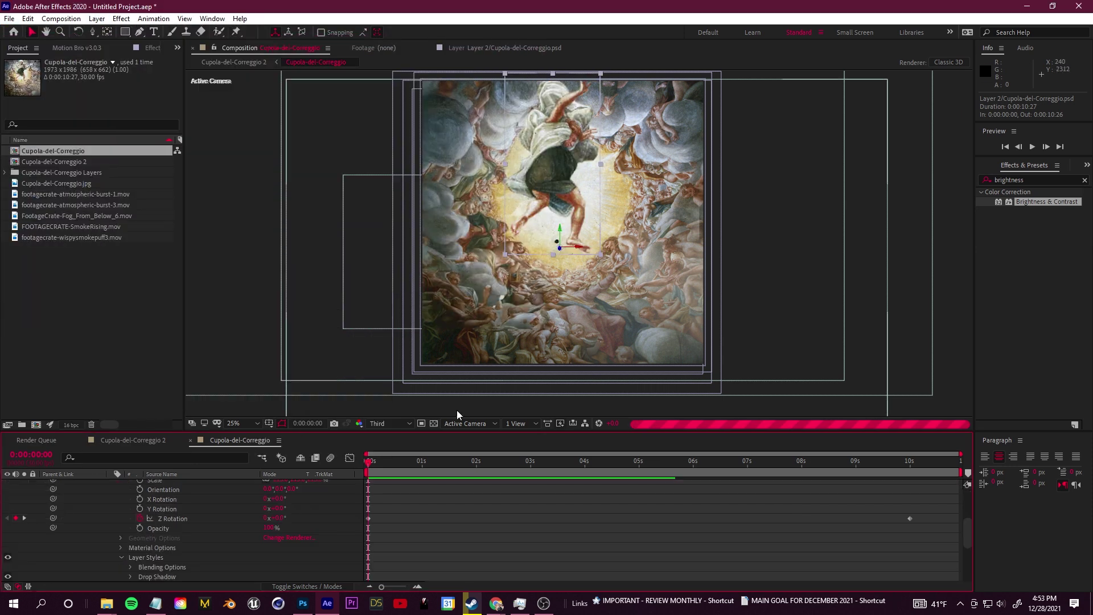